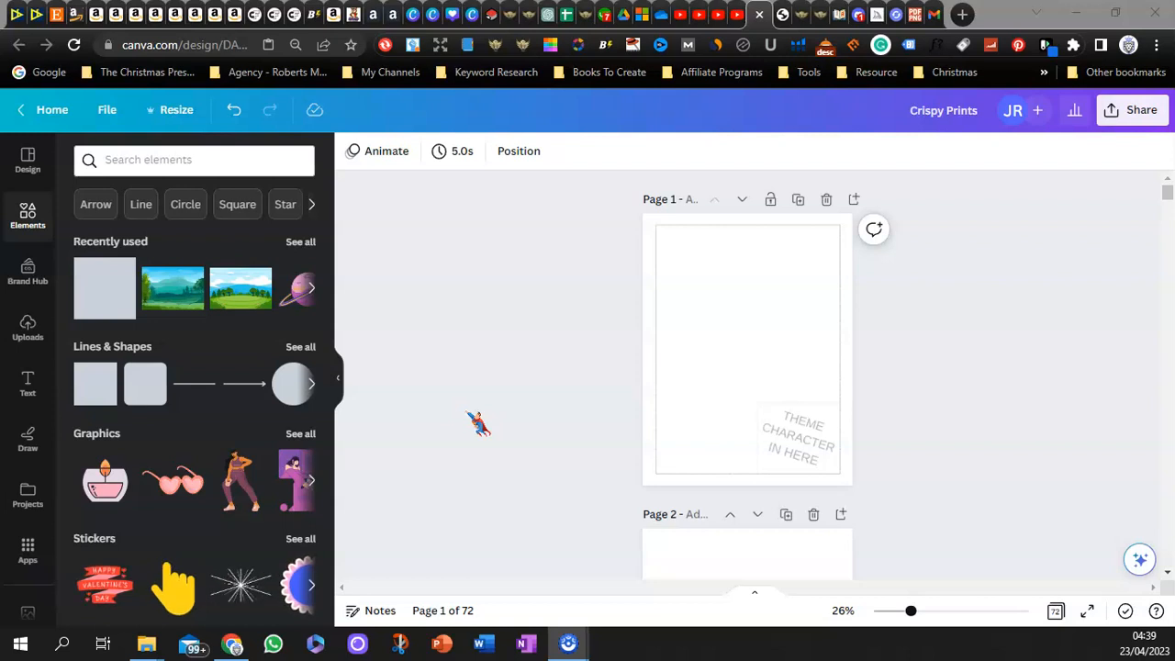
# Step: Switch to the Crispy Prints site and examine the Birthday Prints creation steps, print options, and the template and answer key downloads
pyautogui.click(781, 16)
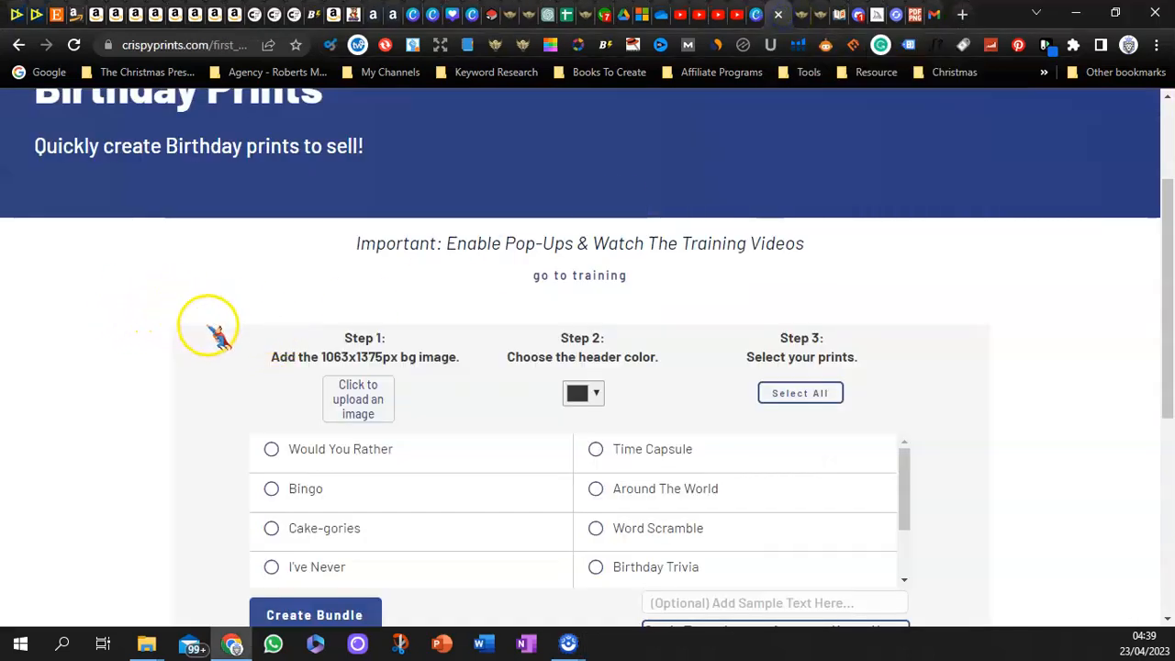
pyautogui.scroll(2, 137, 254)
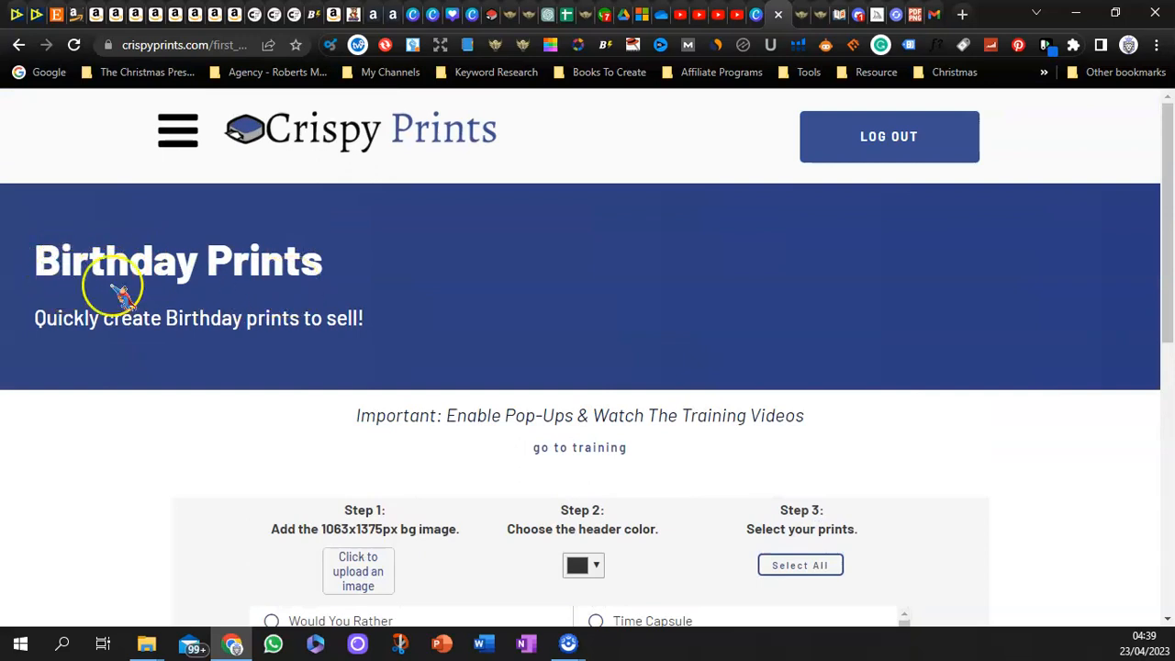
pyautogui.scroll(-4, 166, 294)
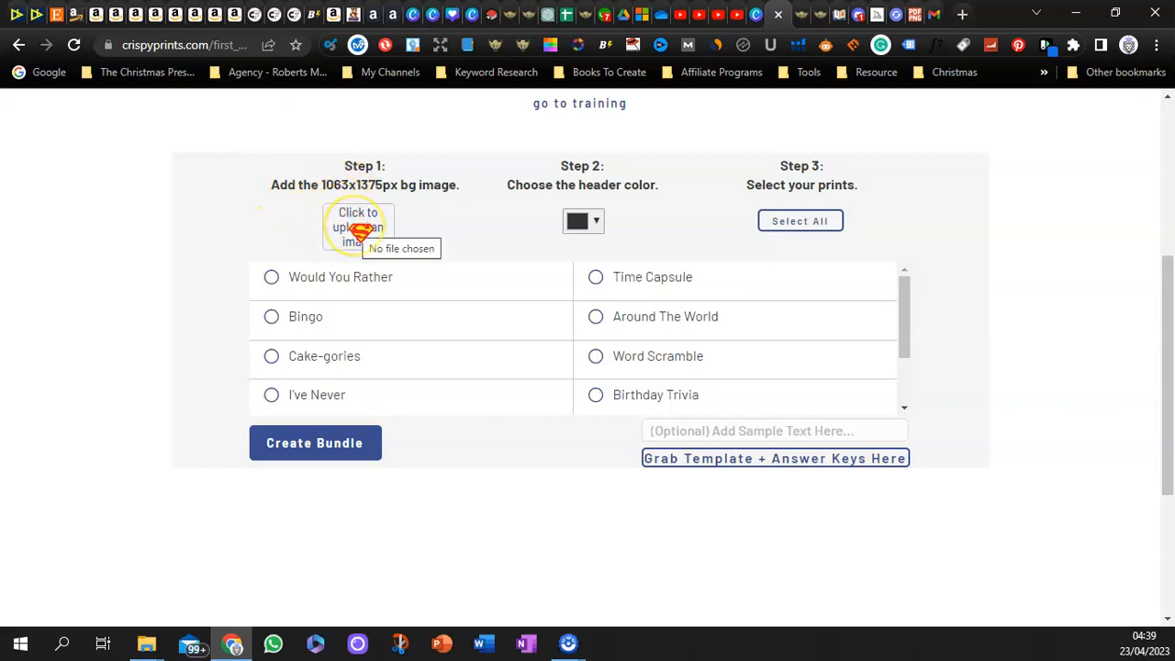
pyautogui.click(707, 463)
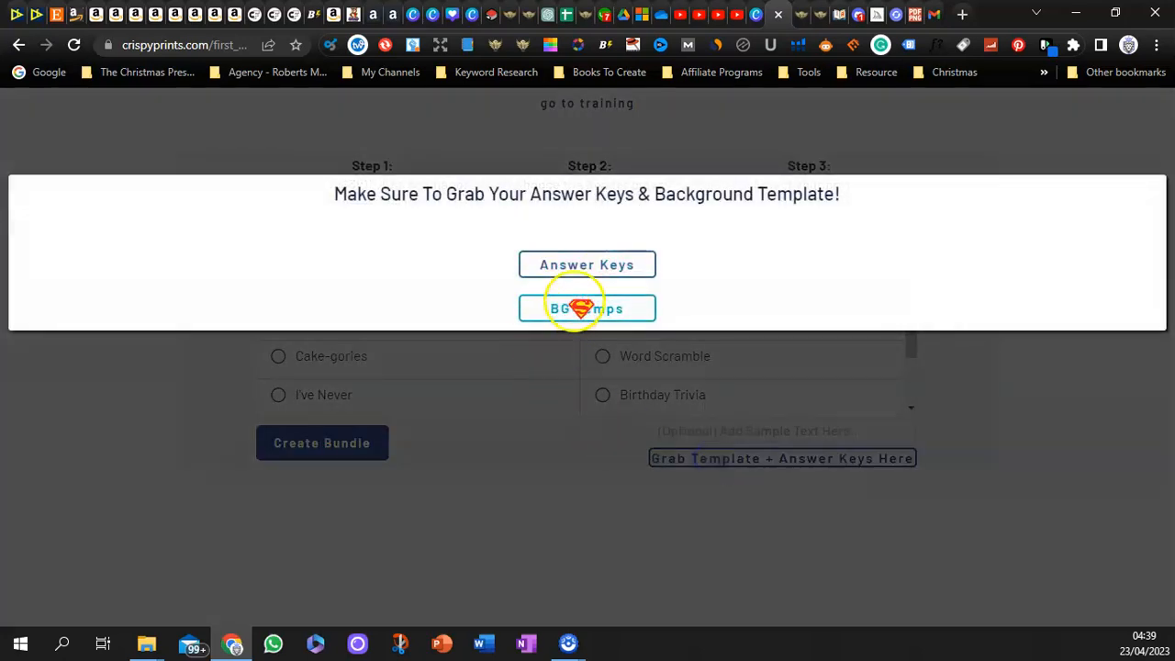
pyautogui.click(506, 499)
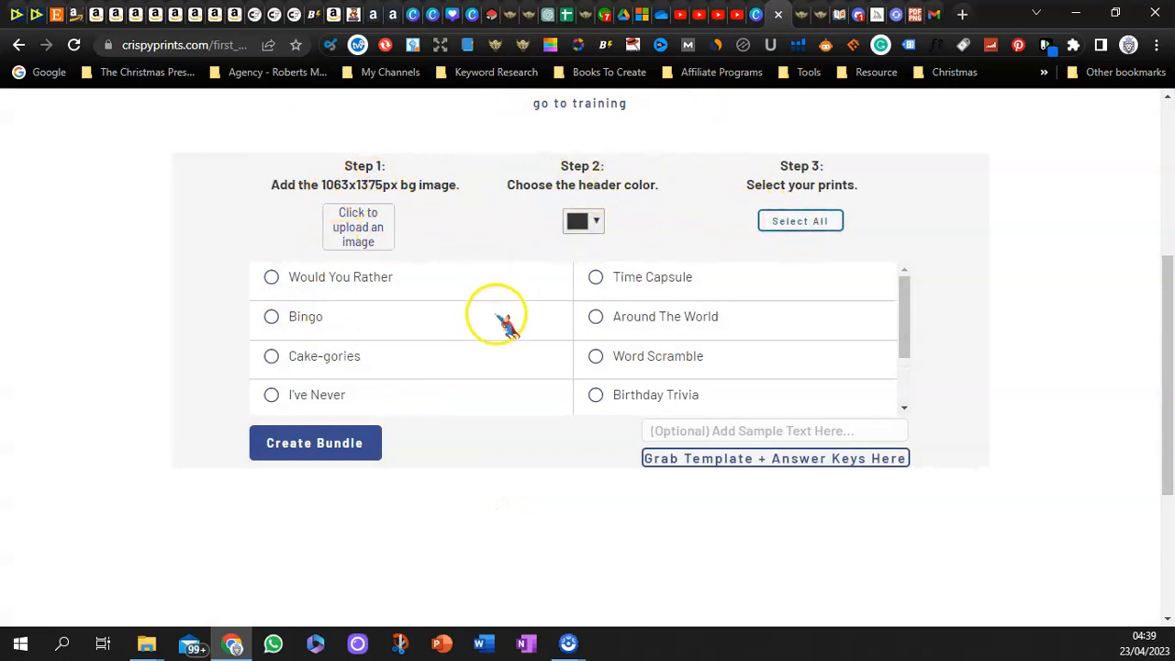
pyautogui.scroll(-2, 280, 303)
pyautogui.scroll(2, 290, 324)
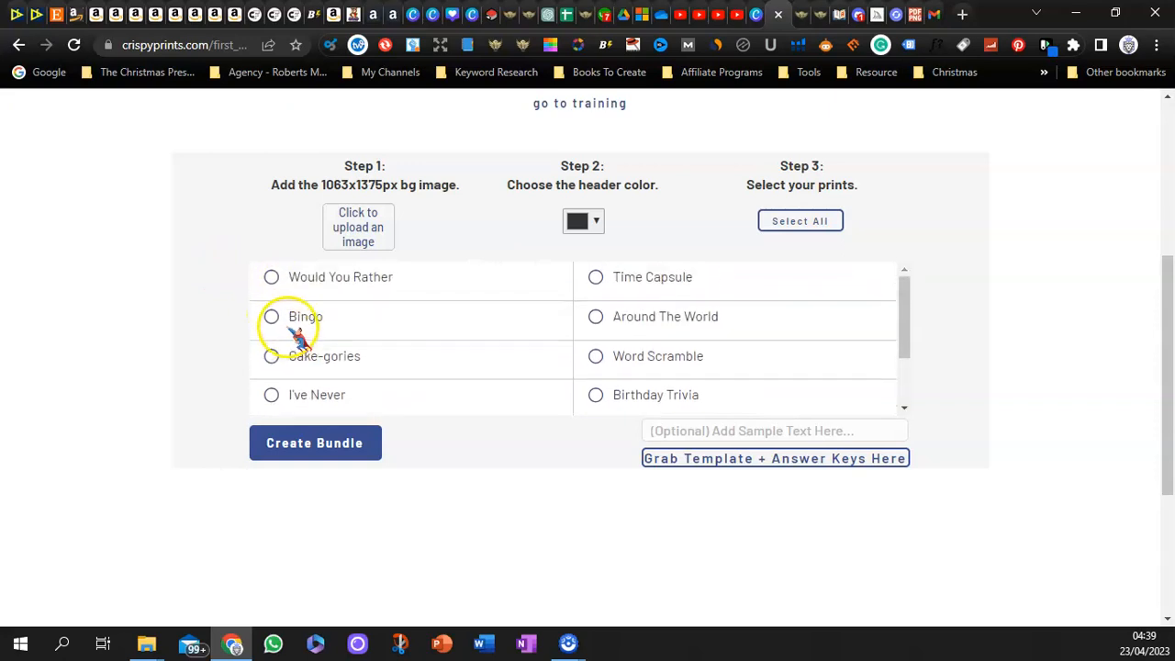
# Step: Return to the Crispy Prints design in Canva and examine the finished background pages, including the last ones up to page 72
pyautogui.click(781, 14)
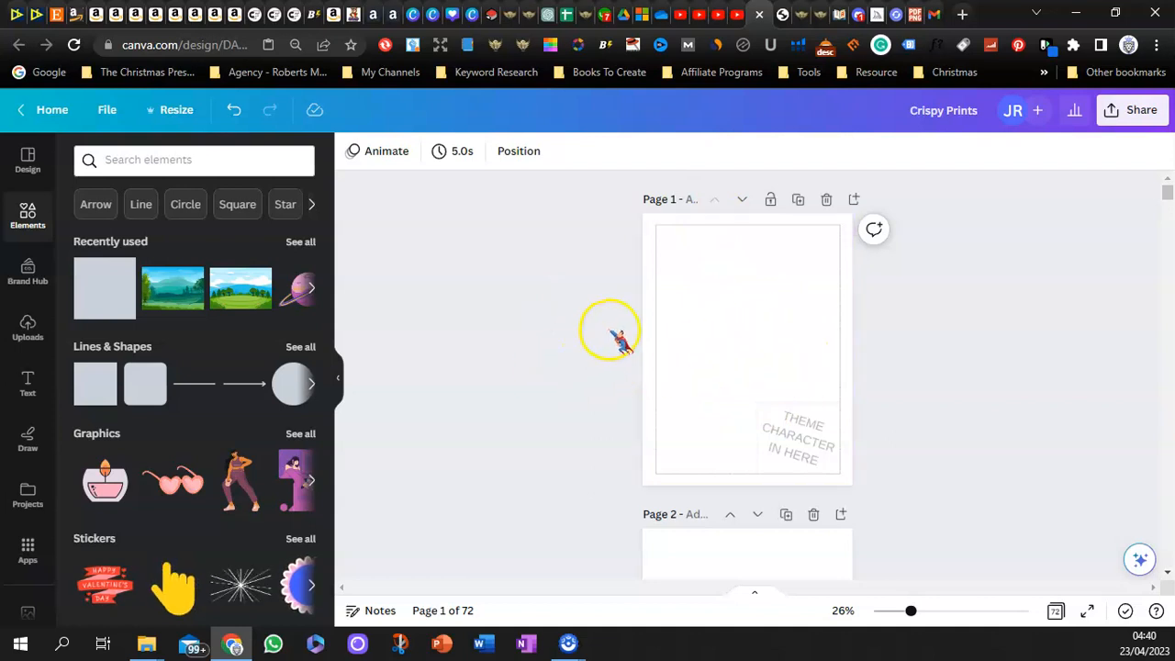
pyautogui.scroll(-7, 617, 339)
pyautogui.scroll(1, 670, 340)
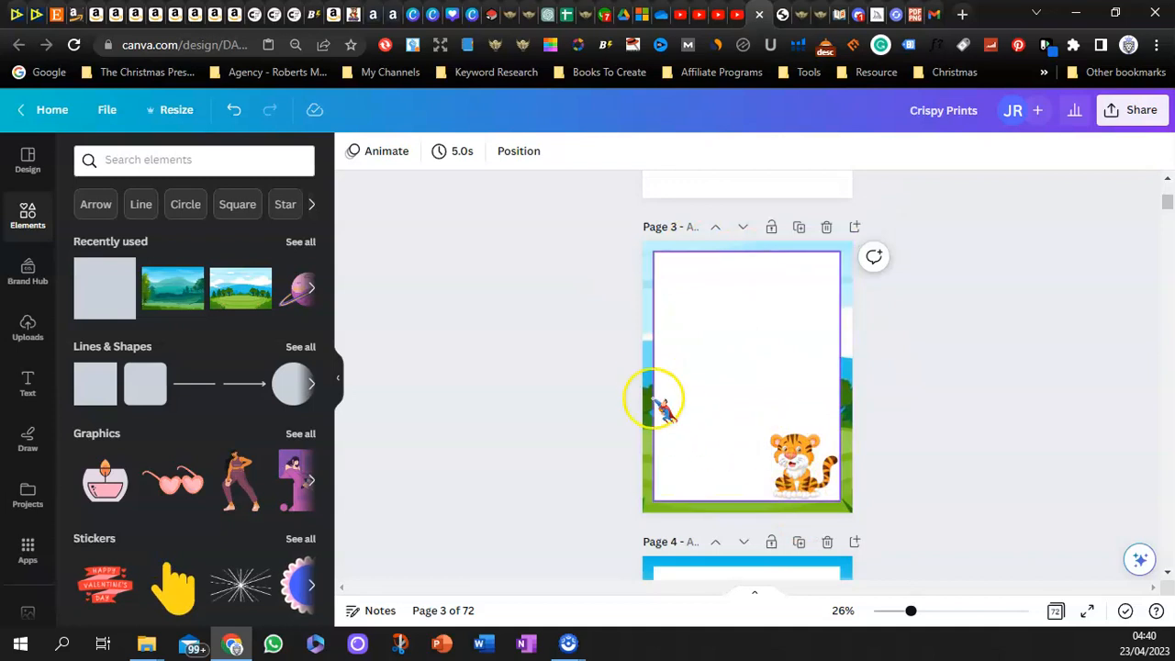
pyautogui.scroll(-3, 569, 363)
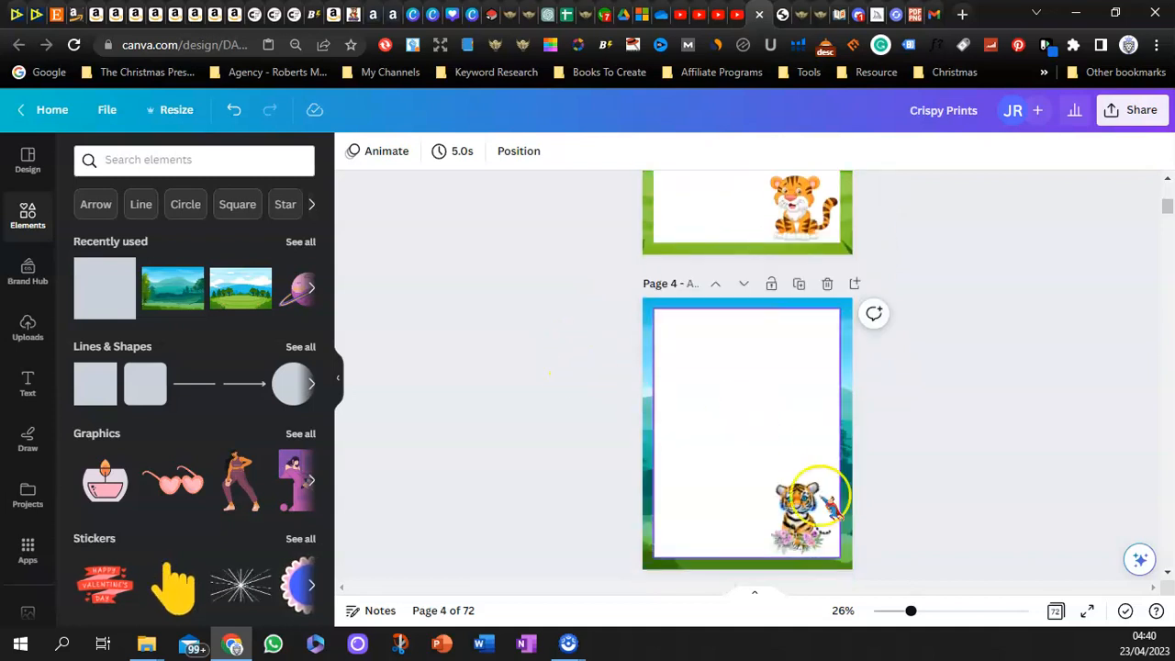
pyautogui.moveTo(1167, 211); pyautogui.dragTo(1167, 555)
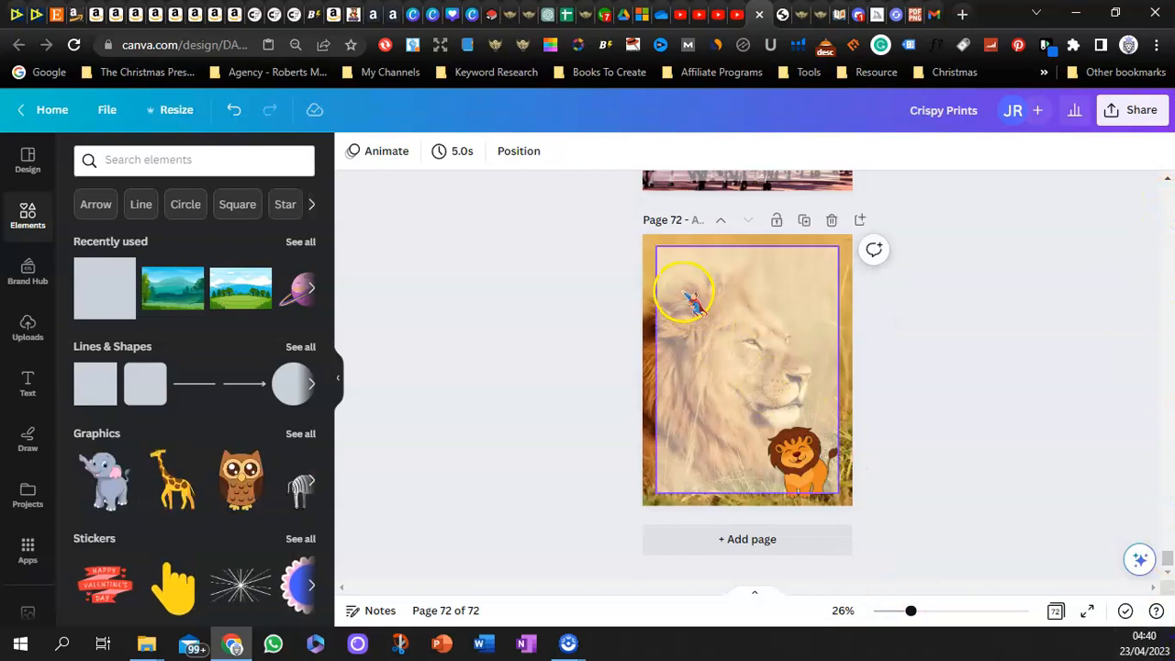
pyautogui.scroll(4, 922, 404)
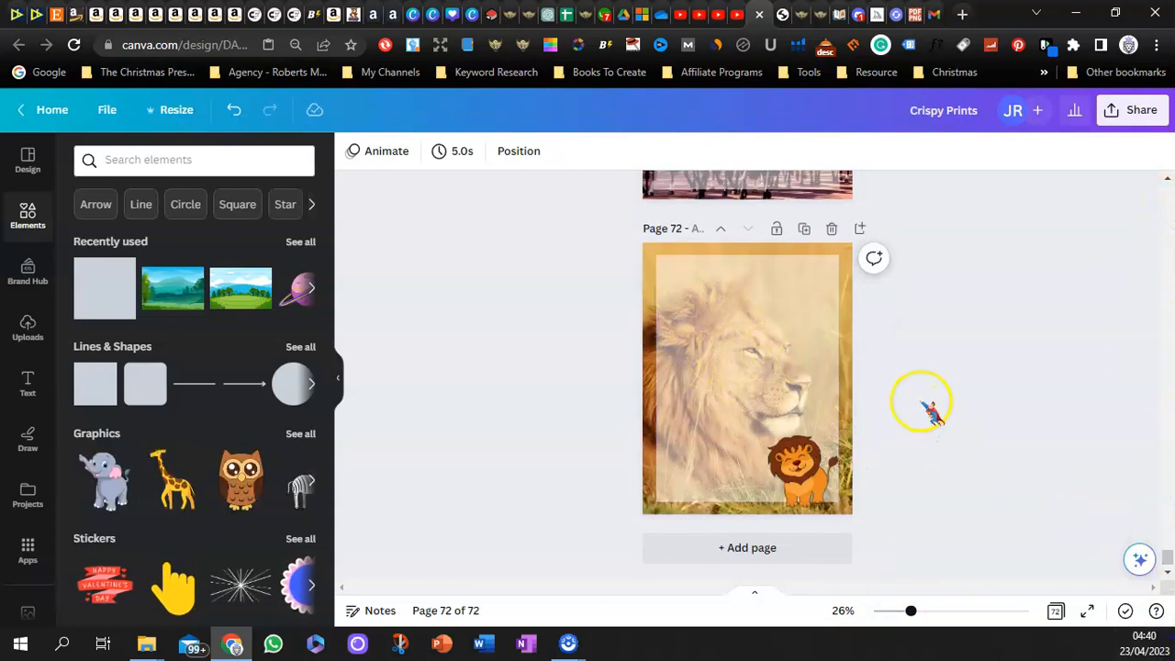
pyautogui.scroll(6, 721, 418)
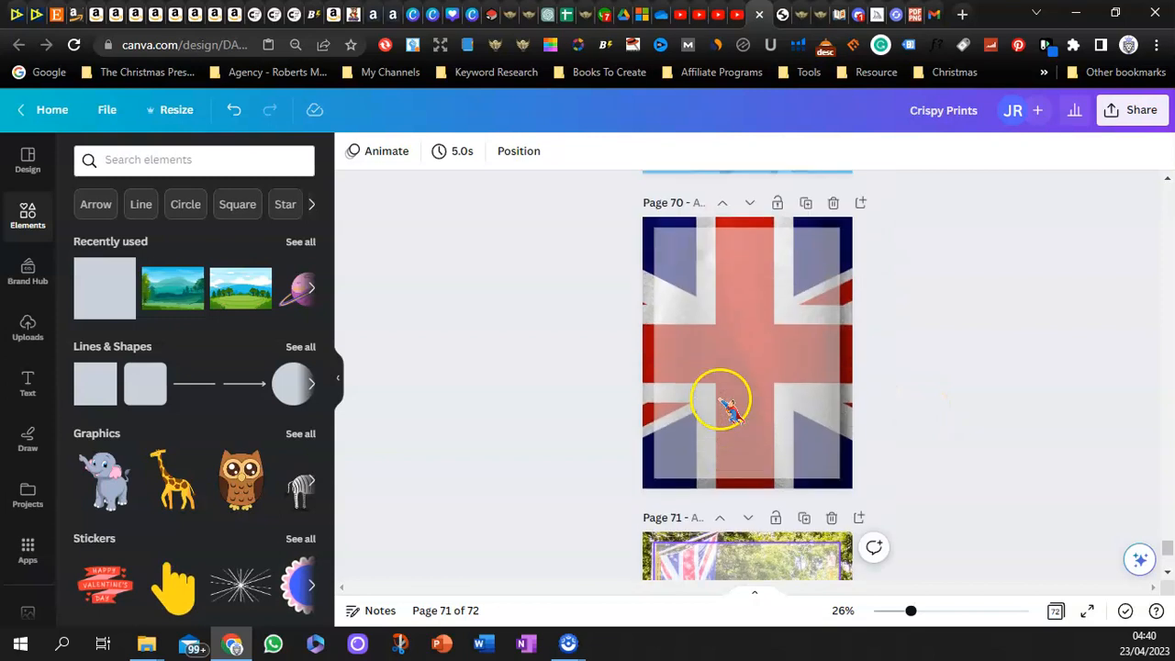
pyautogui.scroll(6, 785, 432)
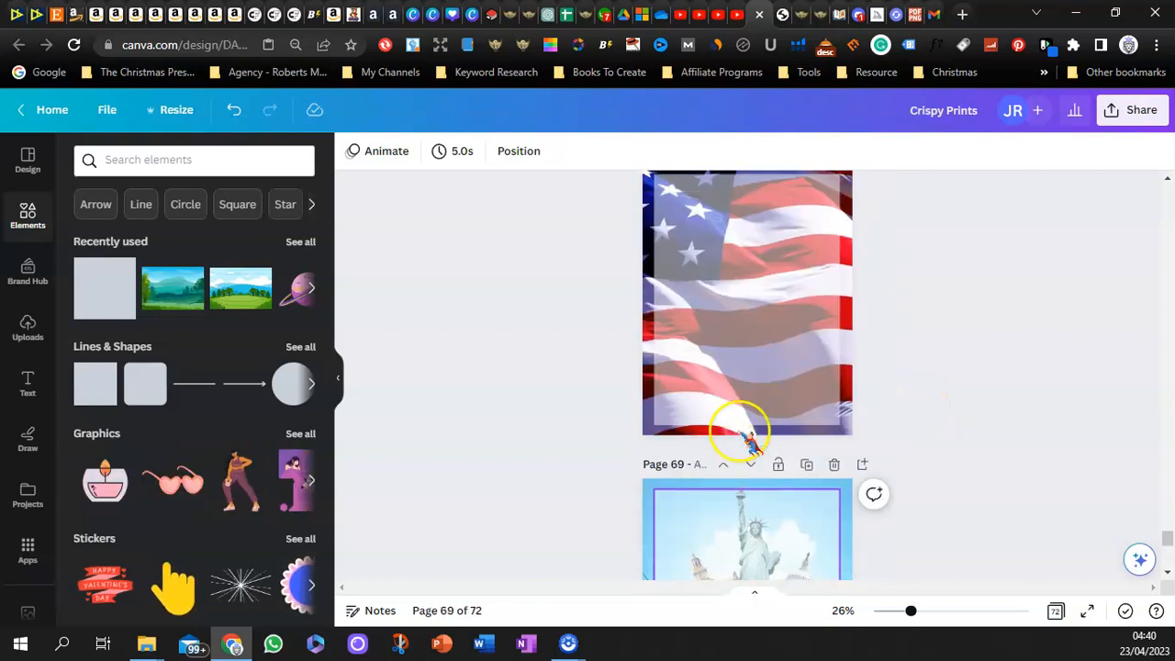
pyautogui.scroll(5, 762, 377)
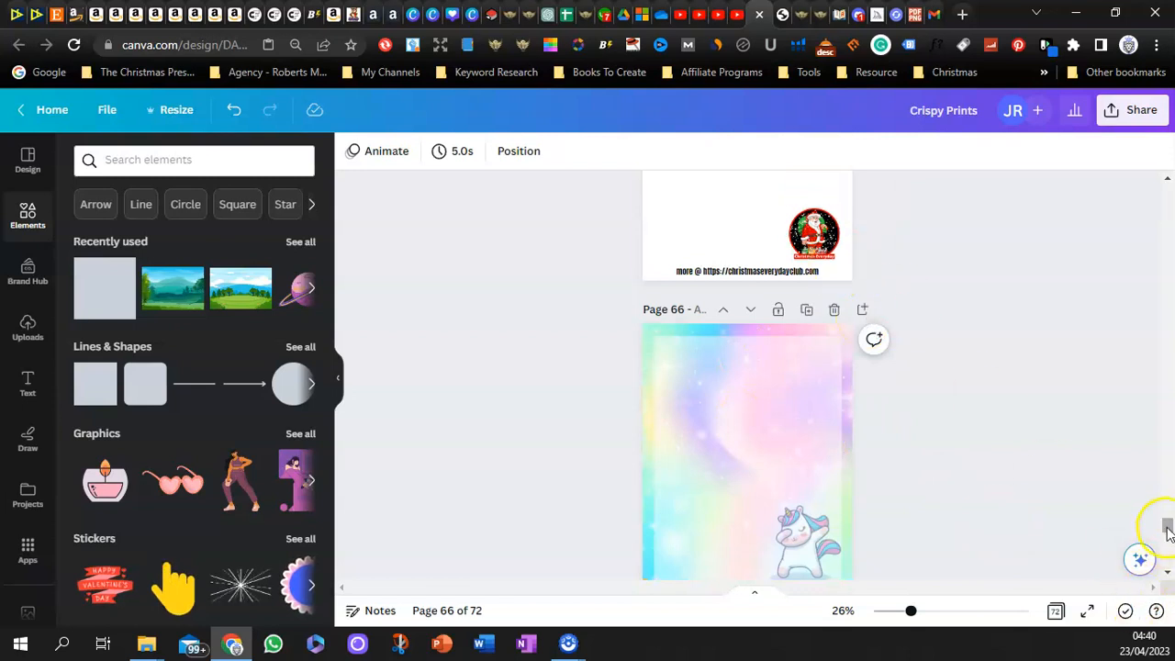
pyautogui.moveTo(1168, 532); pyautogui.dragTo(1164, 265)
pyautogui.moveTo(1163, 163); pyautogui.dragTo(1166, 179)
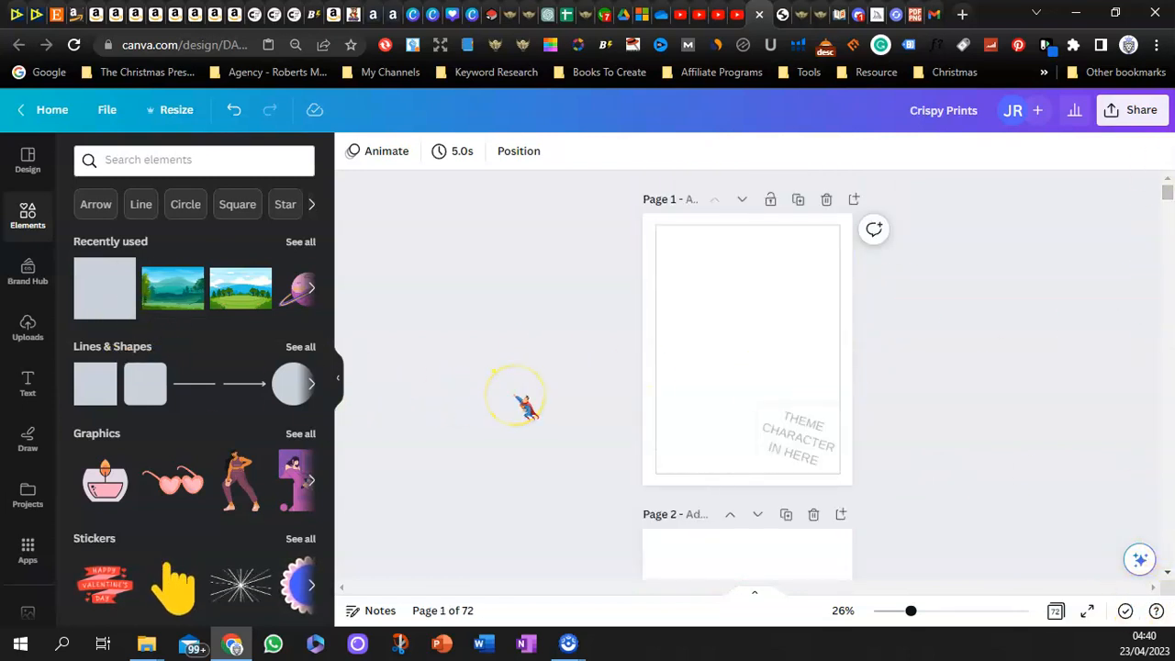
# Step: Add a recently used square shape to page 1 and stretch it into a green rectangle filling the template's inner frame
pyautogui.moveTo(647, 344); pyautogui.dragTo(92, 280)
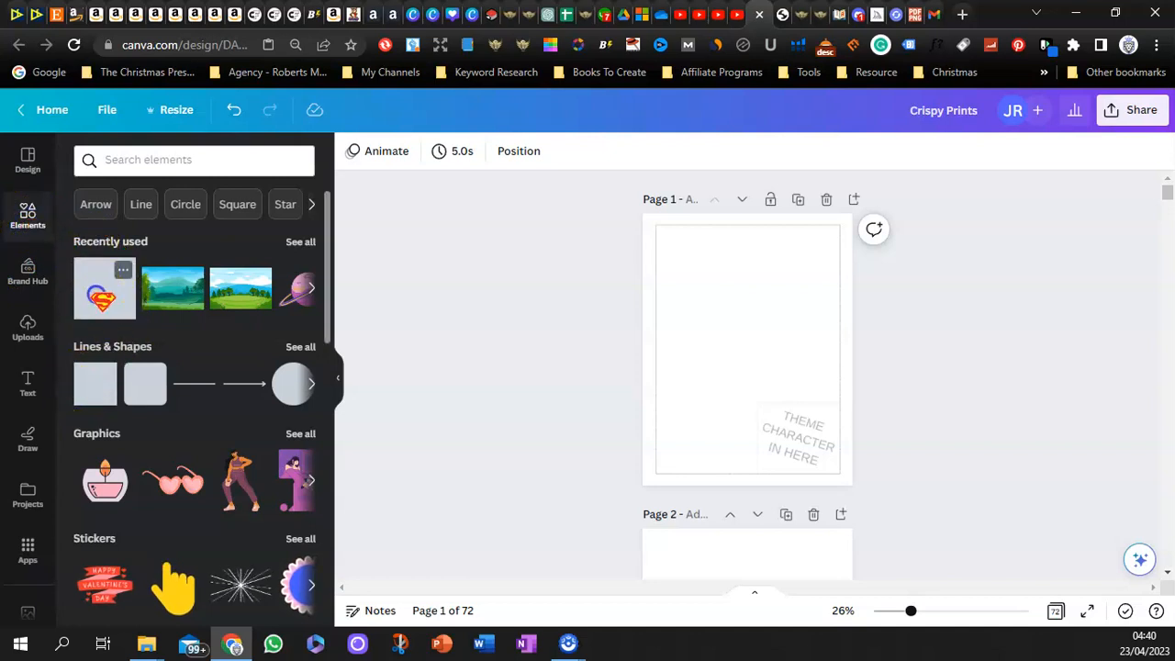
pyautogui.click(97, 294)
pyautogui.moveTo(746, 354); pyautogui.dragTo(728, 476)
pyautogui.moveTo(719, 352); pyautogui.dragTo(843, 365)
pyautogui.rightClick(766, 215)
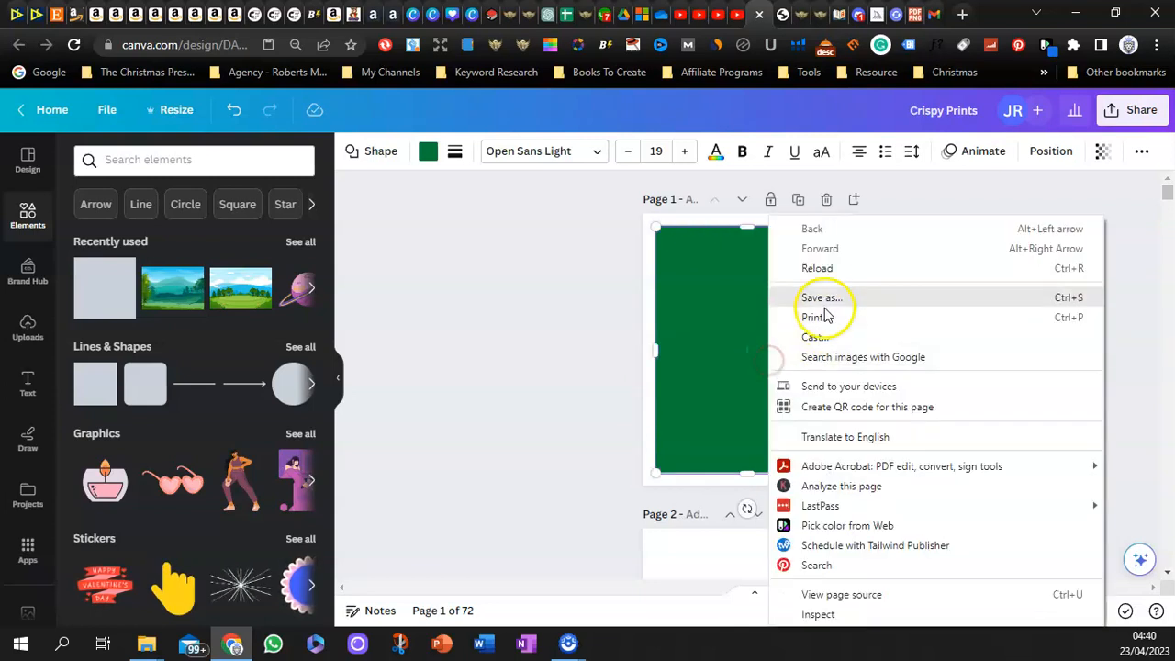
pyautogui.click(548, 319)
# Step: Copy the green rectangle from page 1 and paste it onto the blank page 2
pyautogui.rightClick(734, 328)
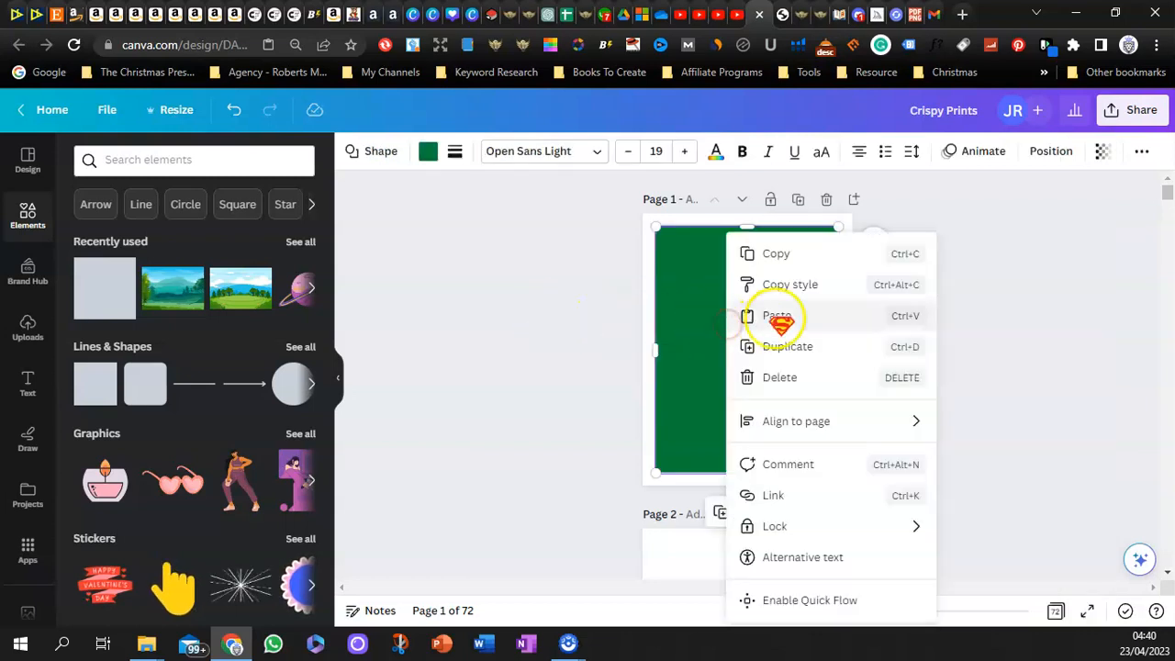
pyautogui.click(784, 255)
pyautogui.scroll(-1, 606, 358)
pyautogui.scroll(-5, 643, 326)
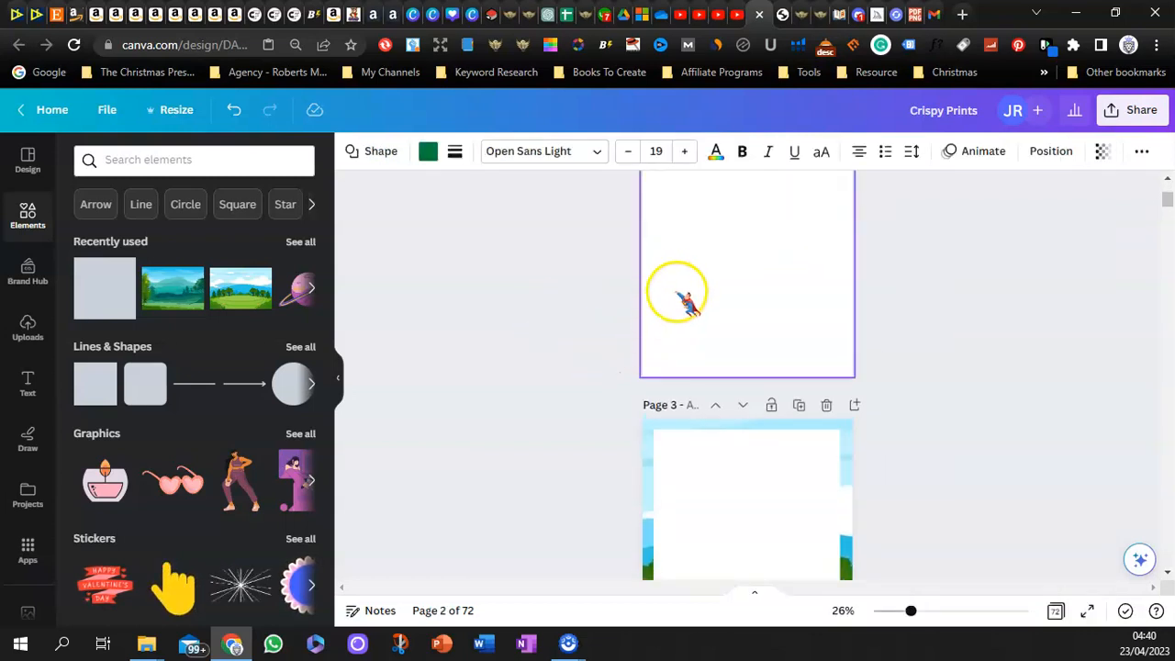
pyautogui.scroll(3, 735, 249)
pyautogui.scroll(2, 744, 413)
pyautogui.scroll(-5, 653, 474)
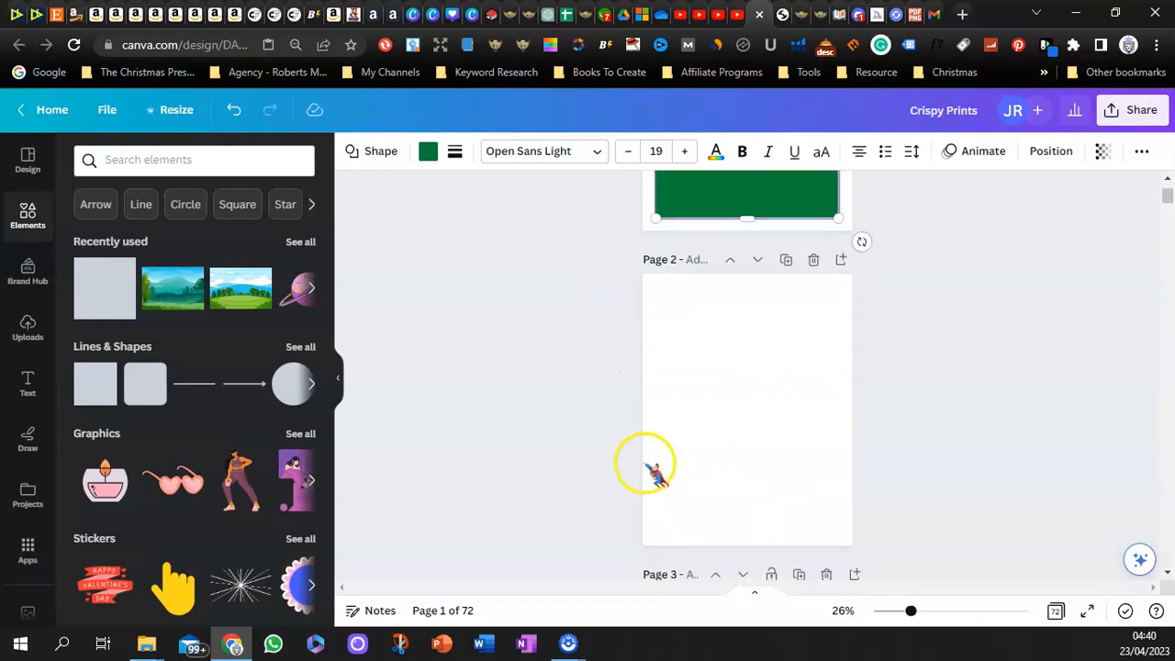
pyautogui.rightClick(733, 300)
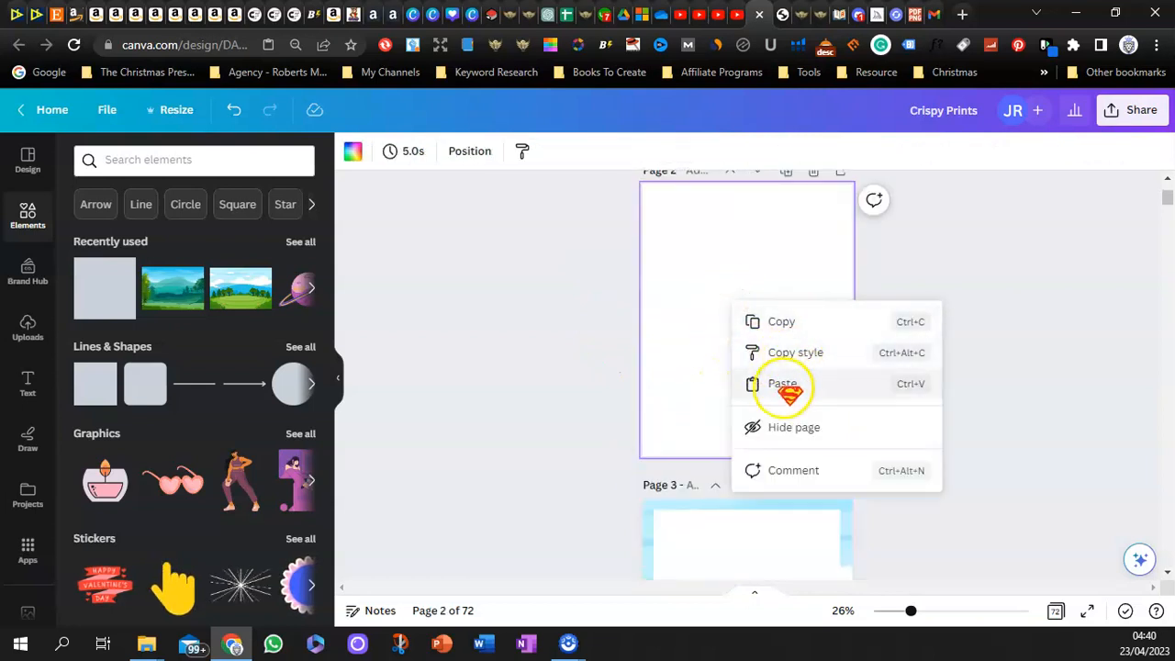
pyautogui.click(780, 385)
pyautogui.click(506, 326)
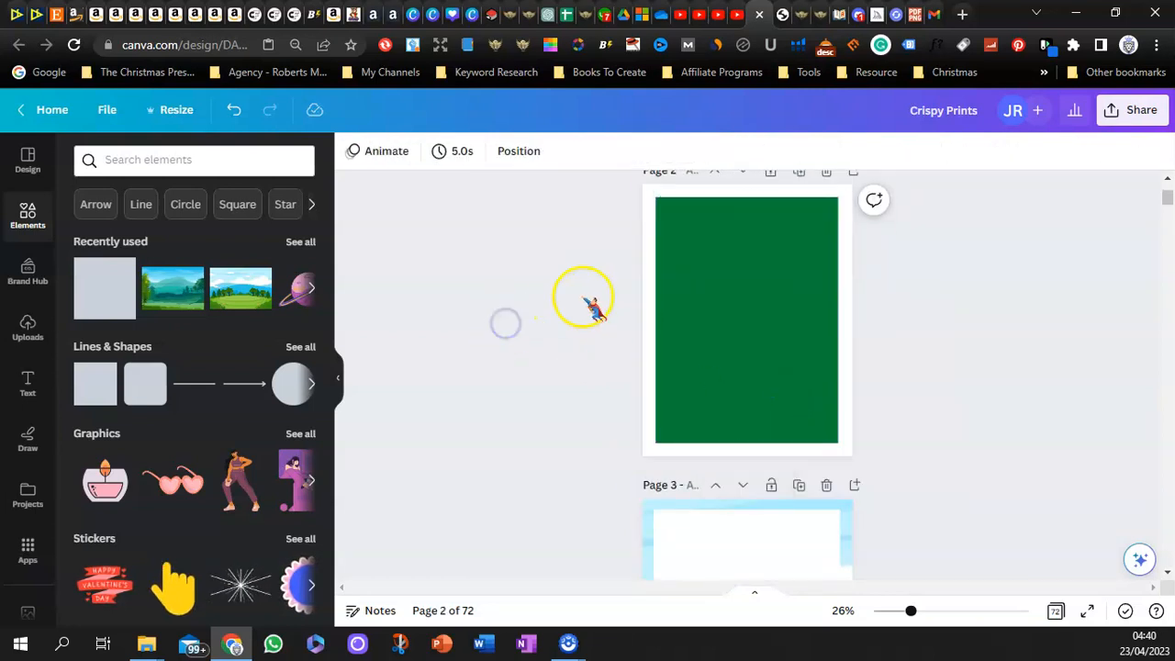
# Step: Set page 2's background colour to black and fill its rectangle with white
pyautogui.click(650, 267)
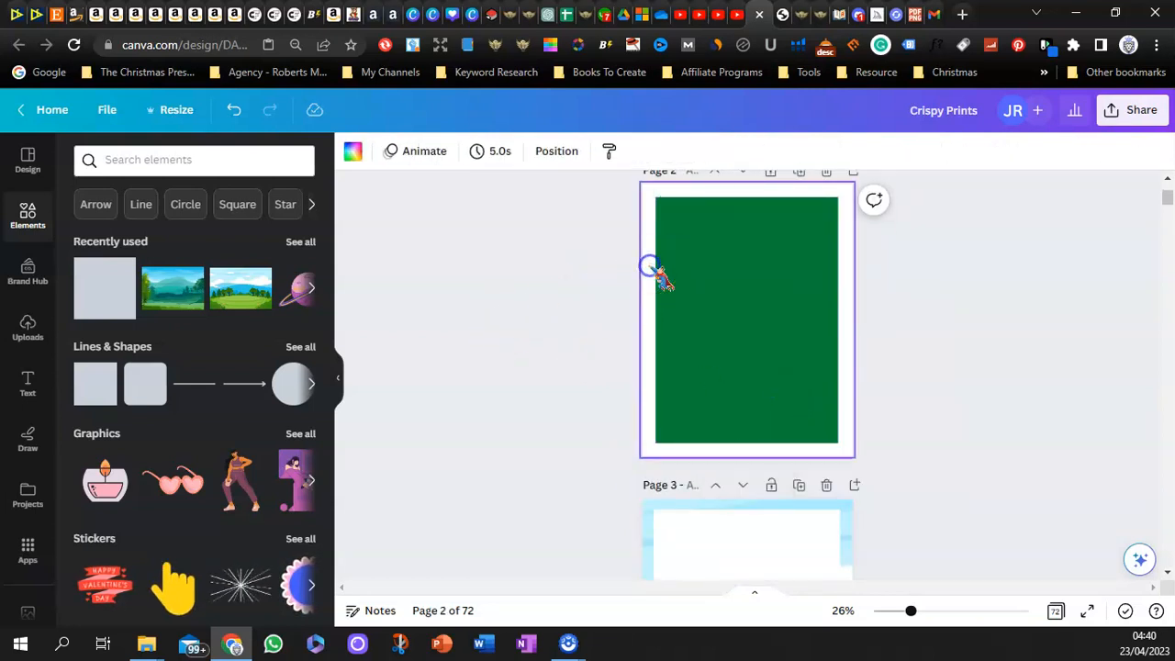
pyautogui.click(356, 152)
pyautogui.click(132, 245)
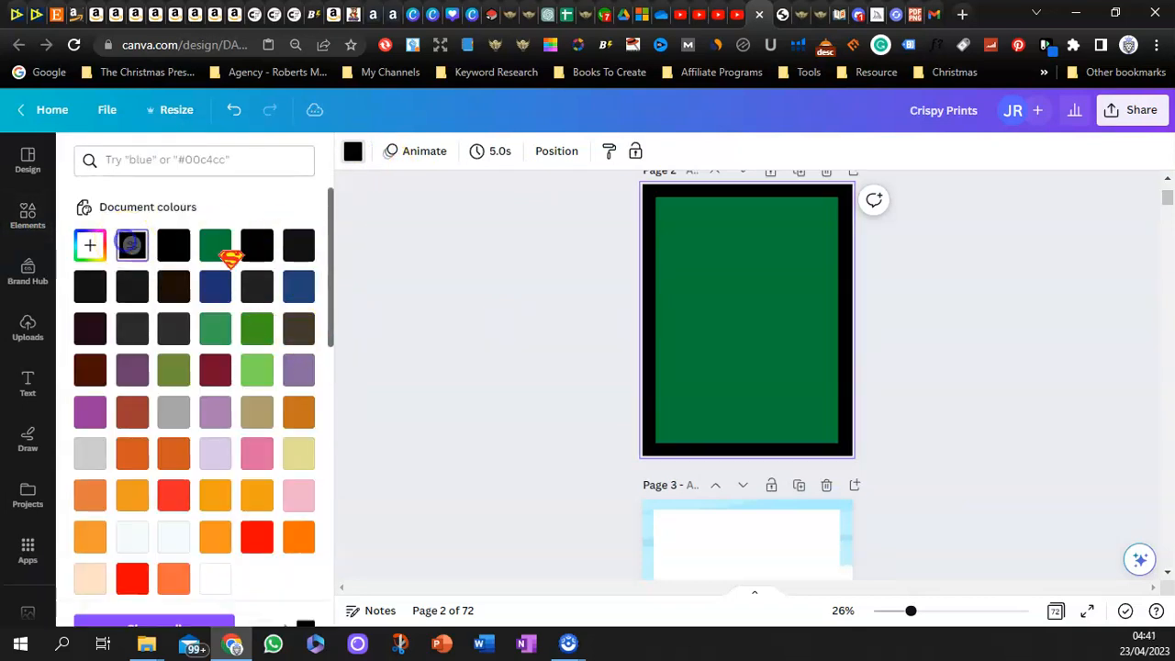
pyautogui.click(709, 317)
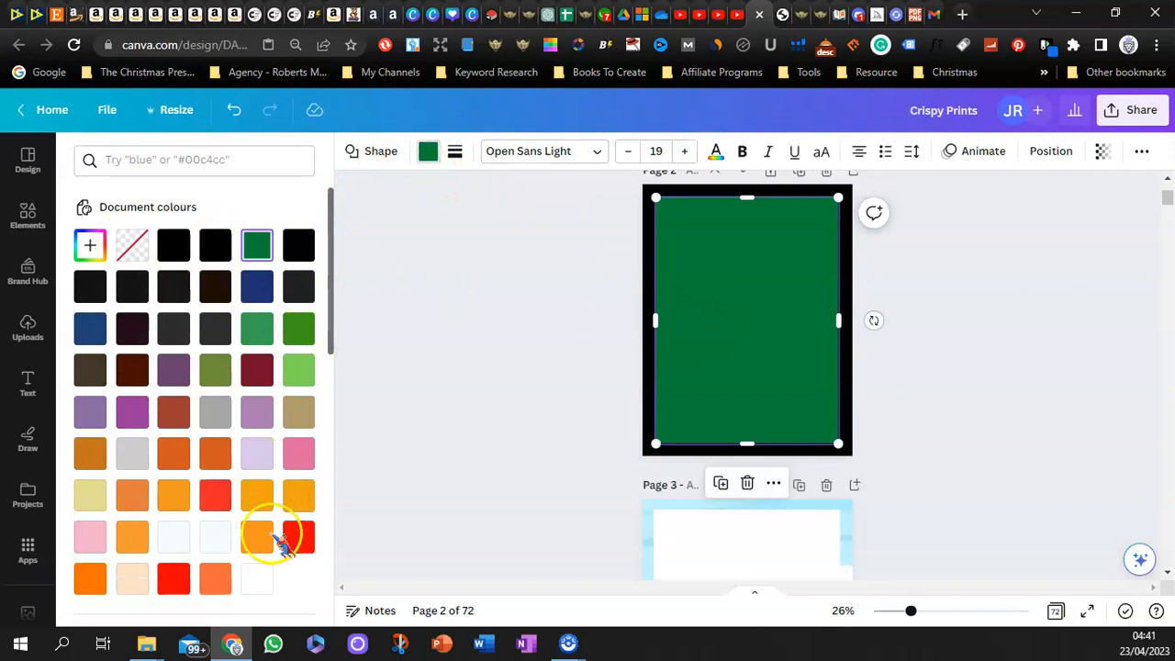
pyautogui.click(259, 580)
pyautogui.click(518, 338)
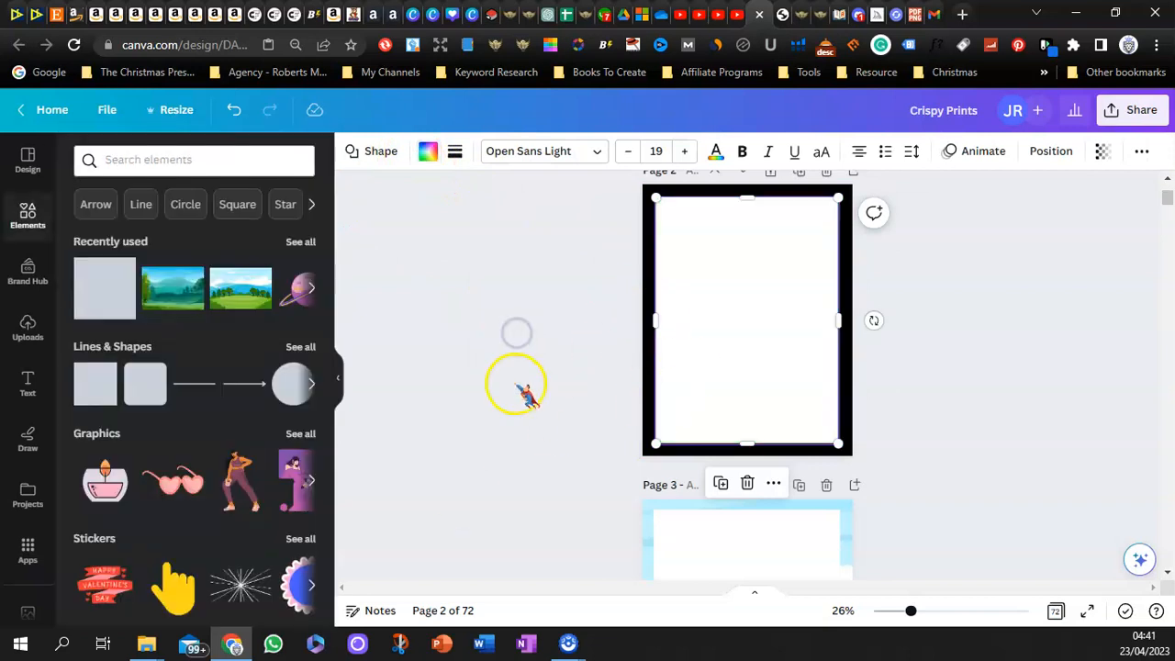
# Step: Delete the green rectangle from page 1, leaving the template frame in place
pyautogui.scroll(4, 517, 385)
pyautogui.click(725, 363)
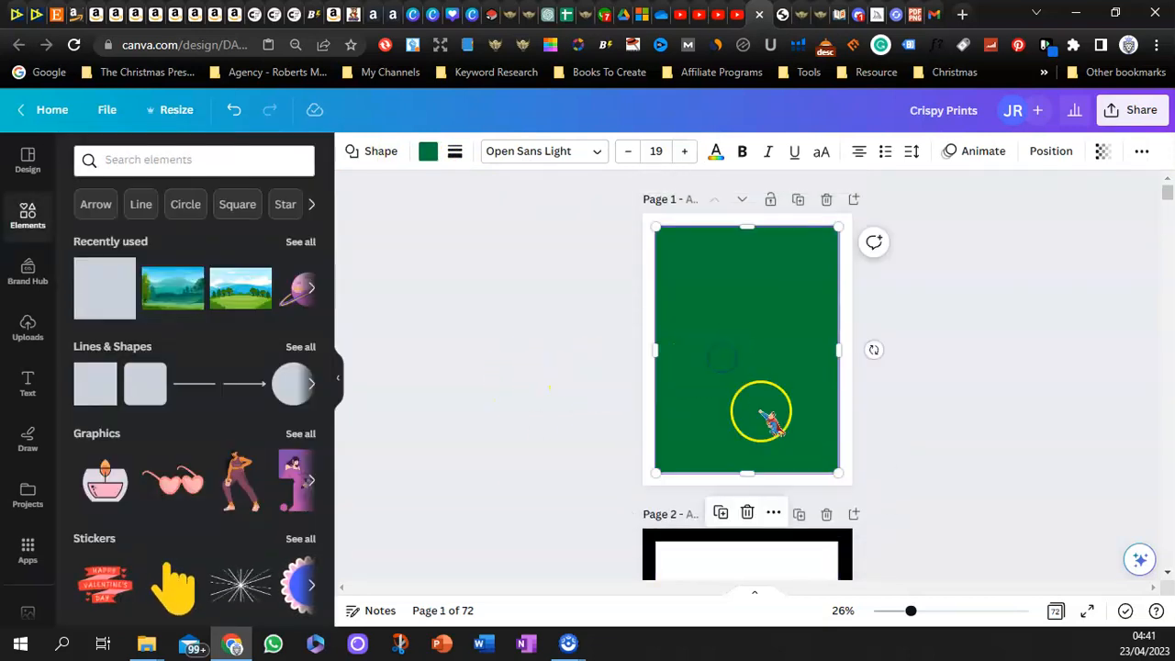
pyautogui.click(747, 514)
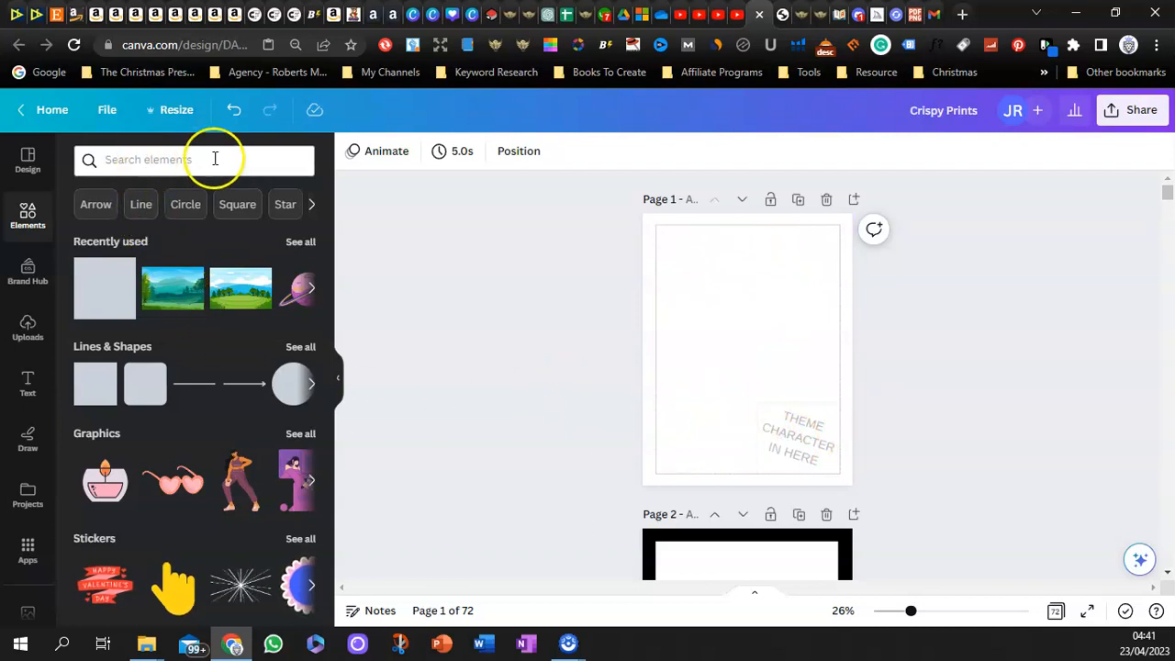
# Step: Switch to Creative Fabrica and examine the "tiger clip art" search results and graphics categories for theme characters
pyautogui.click(254, 15)
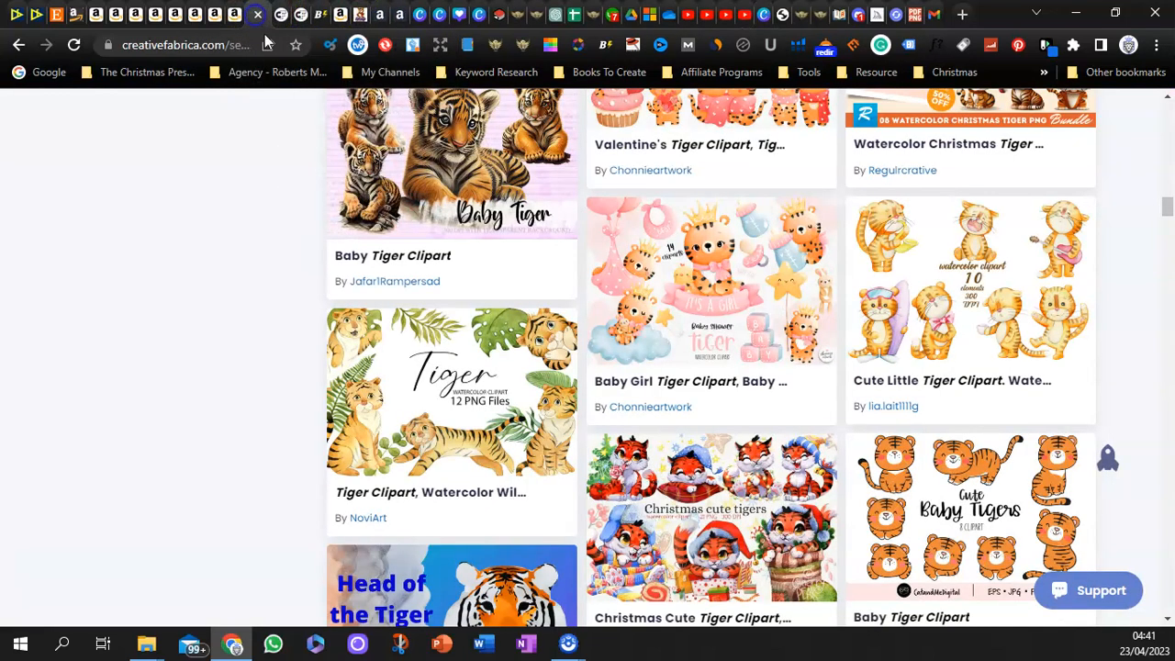
pyautogui.scroll(-10, 317, 285)
pyautogui.scroll(15, 285, 268)
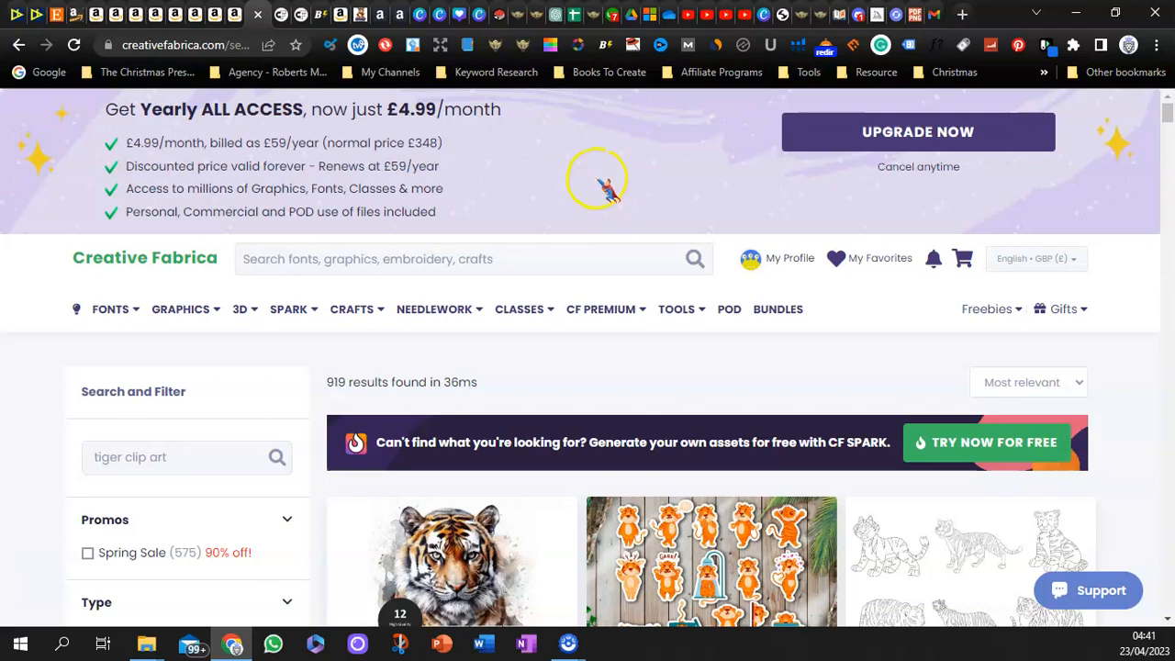
pyautogui.scroll(-2, 601, 174)
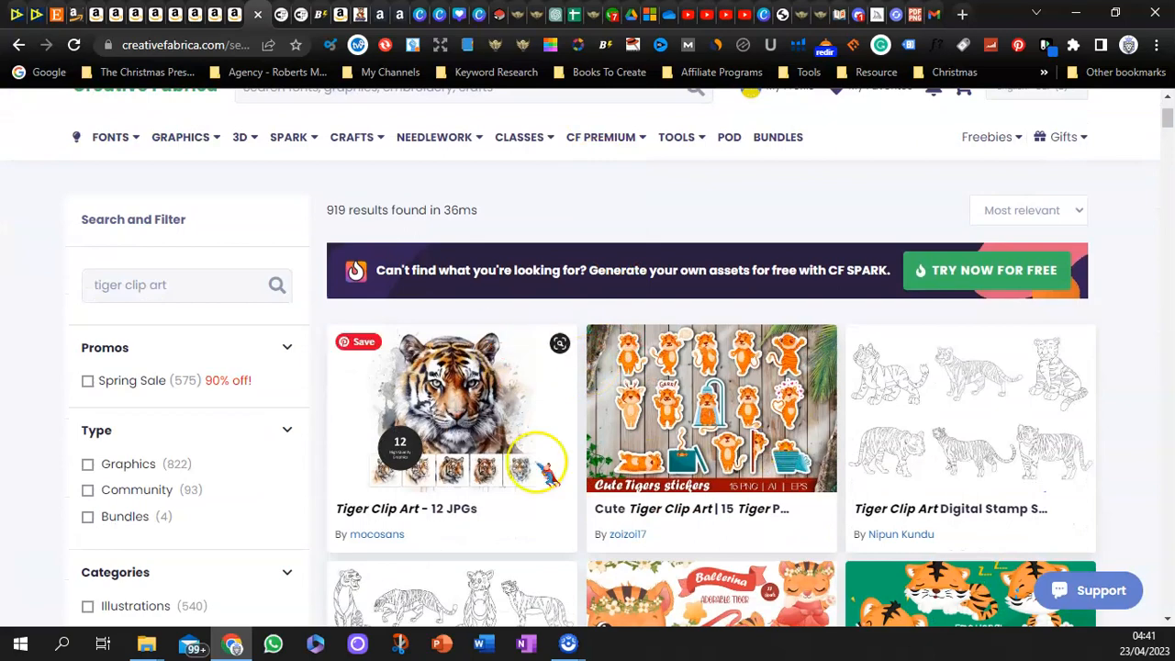
pyautogui.scroll(-2, 827, 477)
pyautogui.scroll(2, 637, 394)
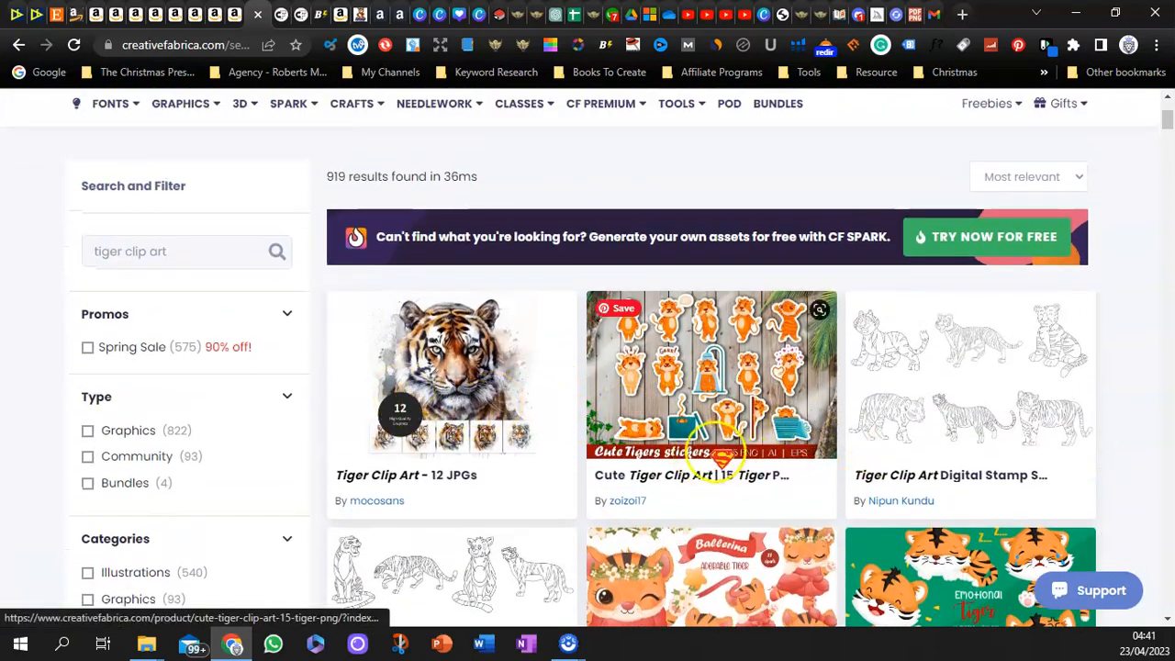
pyautogui.scroll(3, 729, 480)
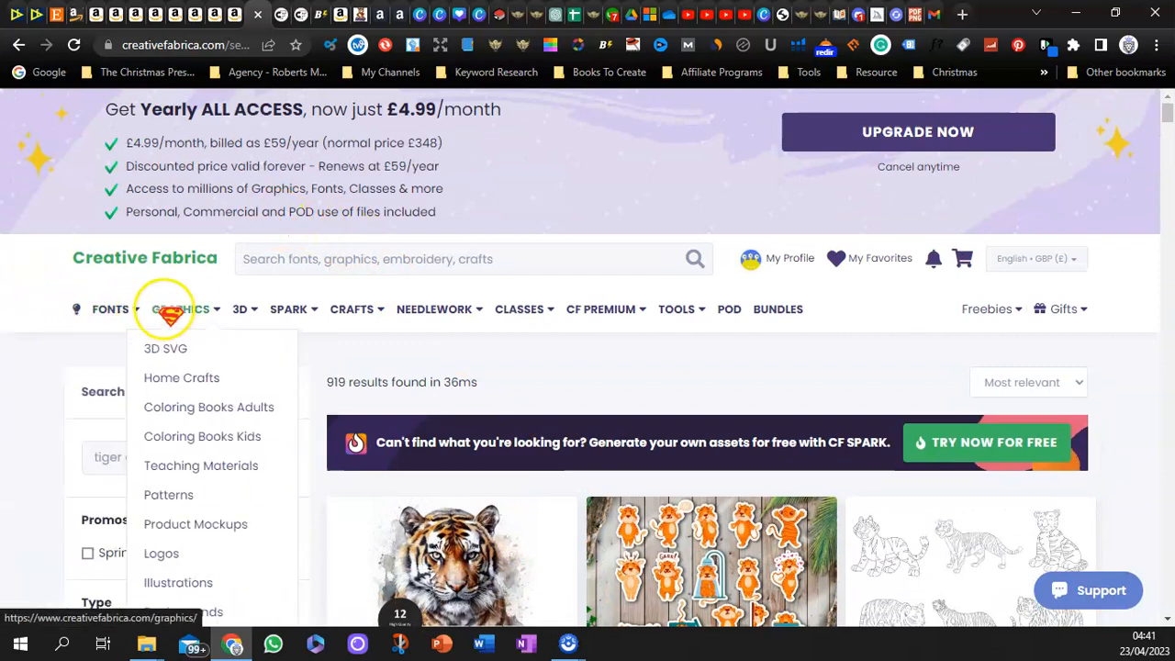
pyautogui.moveTo(315, 312)
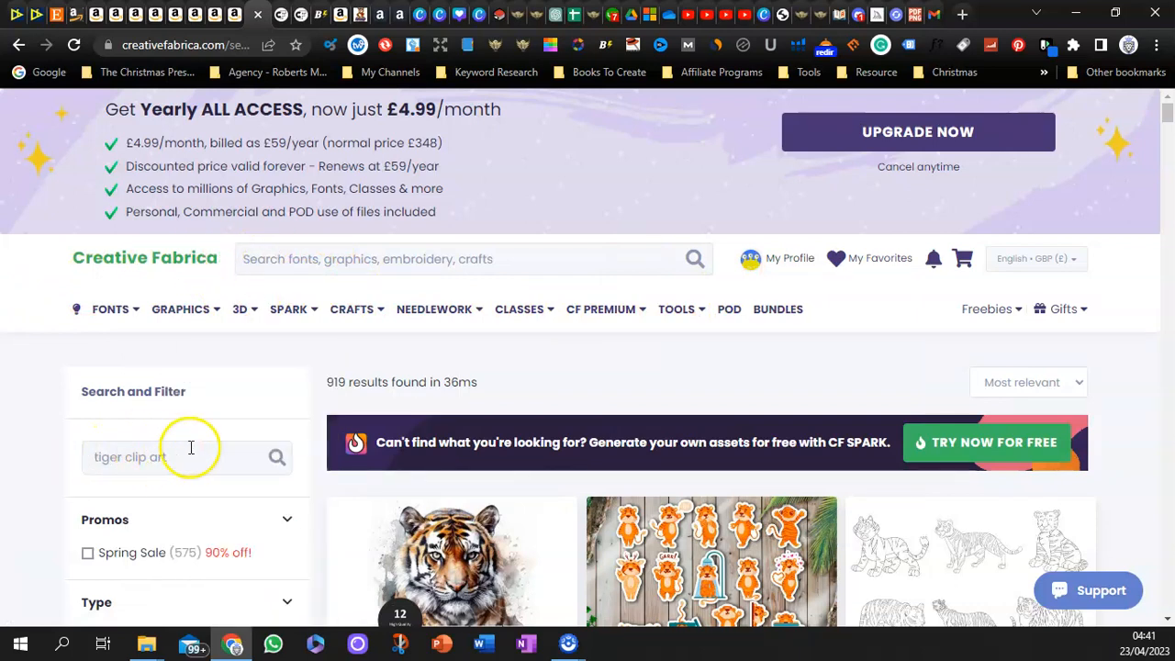
pyautogui.scroll(-2, 175, 452)
pyautogui.scroll(-2, 408, 330)
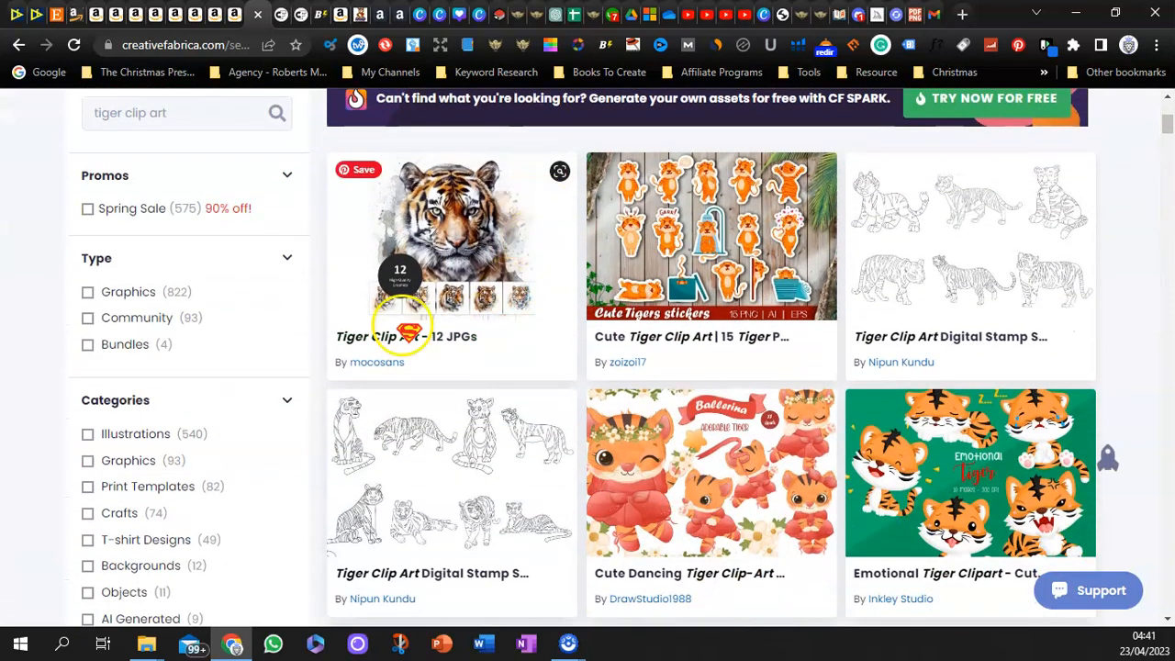
# Step: Browse further down the tiger clip art results for suitable theme character sets
pyautogui.scroll(-6, 578, 472)
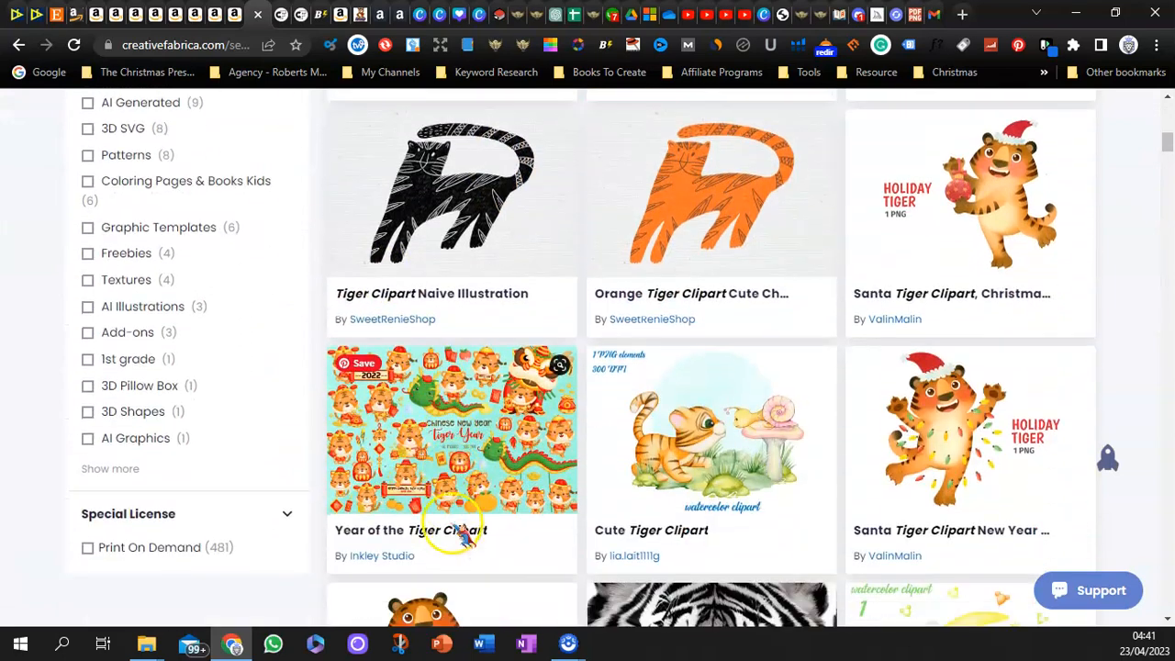
pyautogui.scroll(-8, 450, 515)
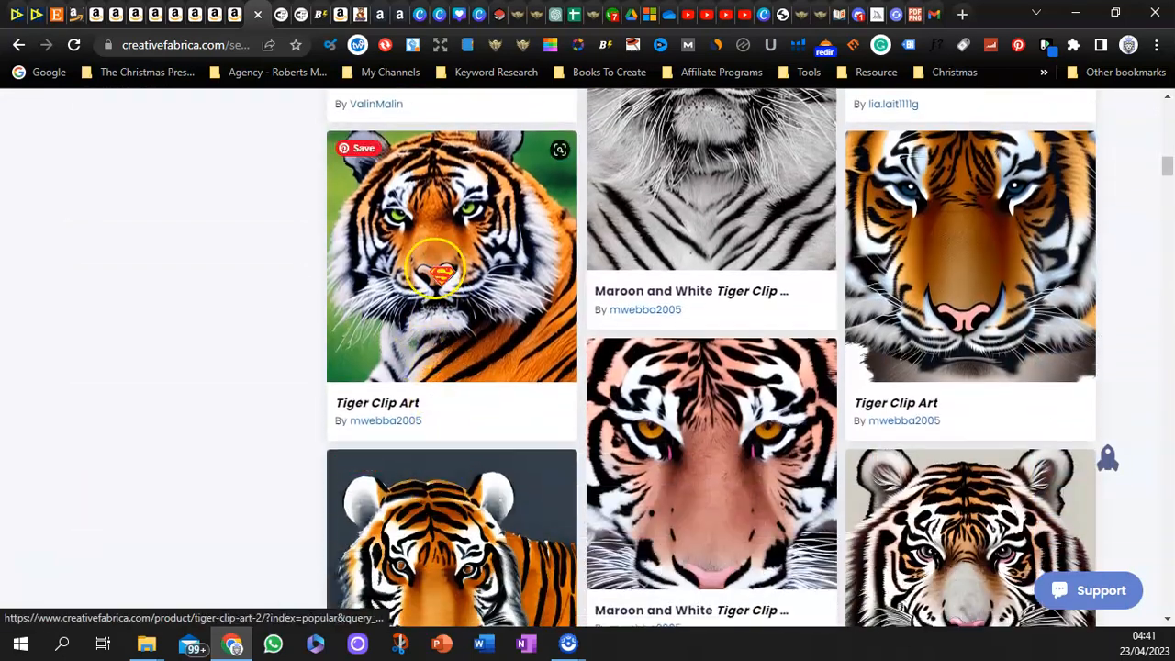
pyautogui.scroll(-11, 434, 257)
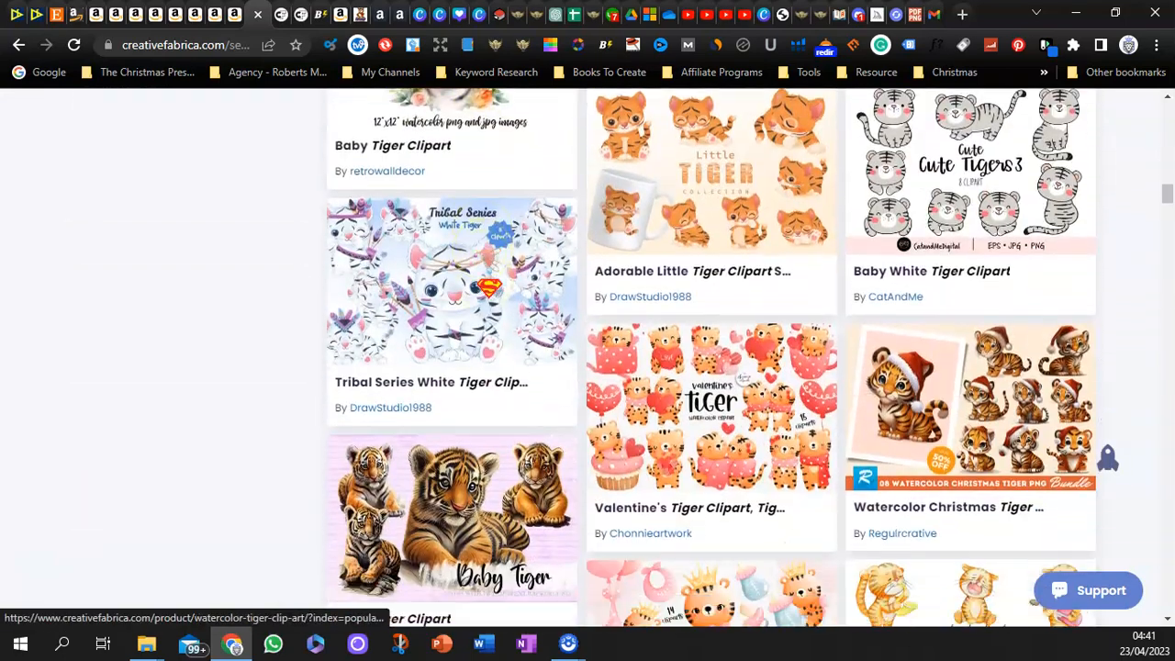
pyautogui.scroll(-7, 498, 315)
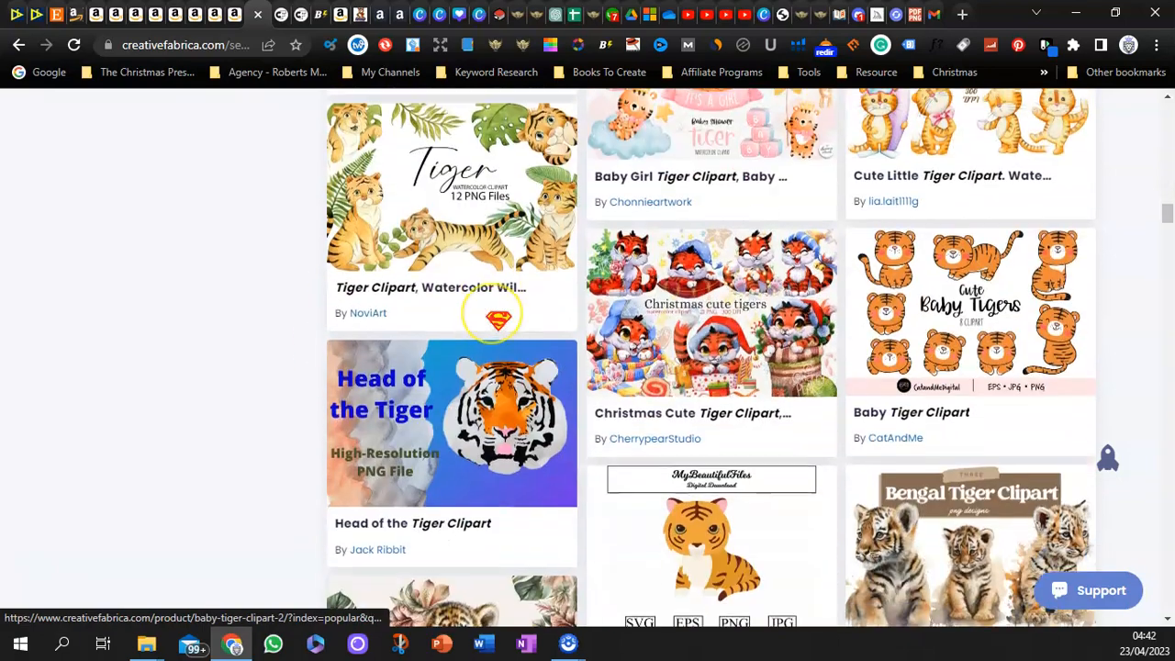
pyautogui.scroll(-10, 561, 341)
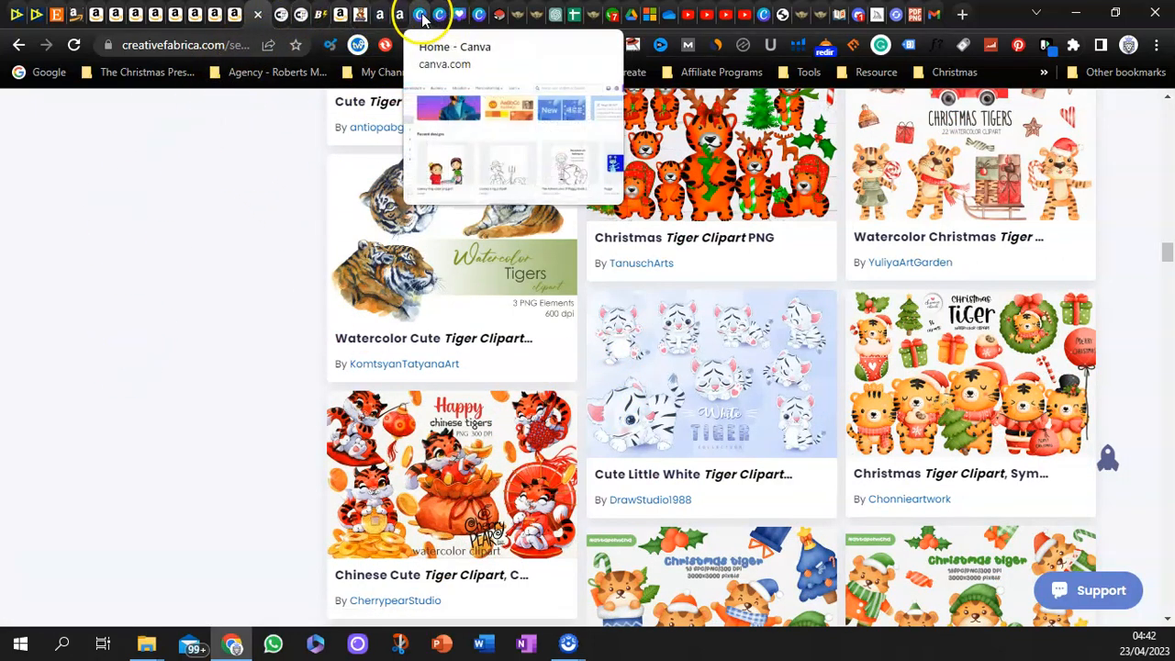
# Step: Switch to the Crispy Prints design in Canva and open the Tigers folder of uploaded images
pyautogui.click(763, 14)
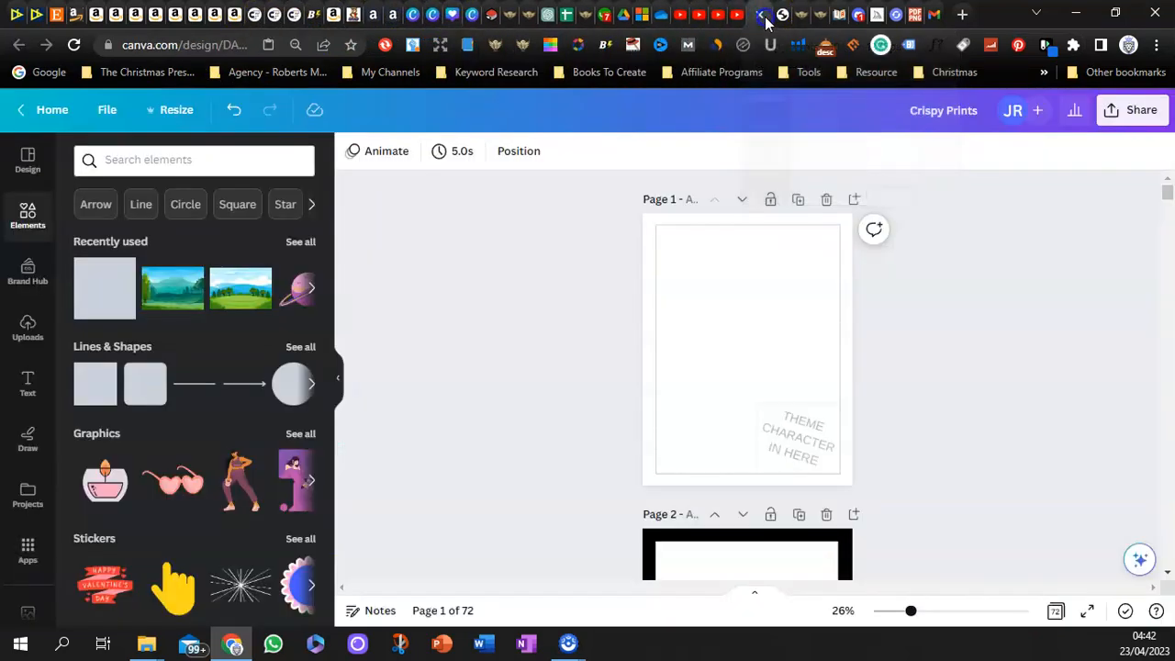
pyautogui.scroll(-5, 21, 517)
pyautogui.scroll(-3, 34, 497)
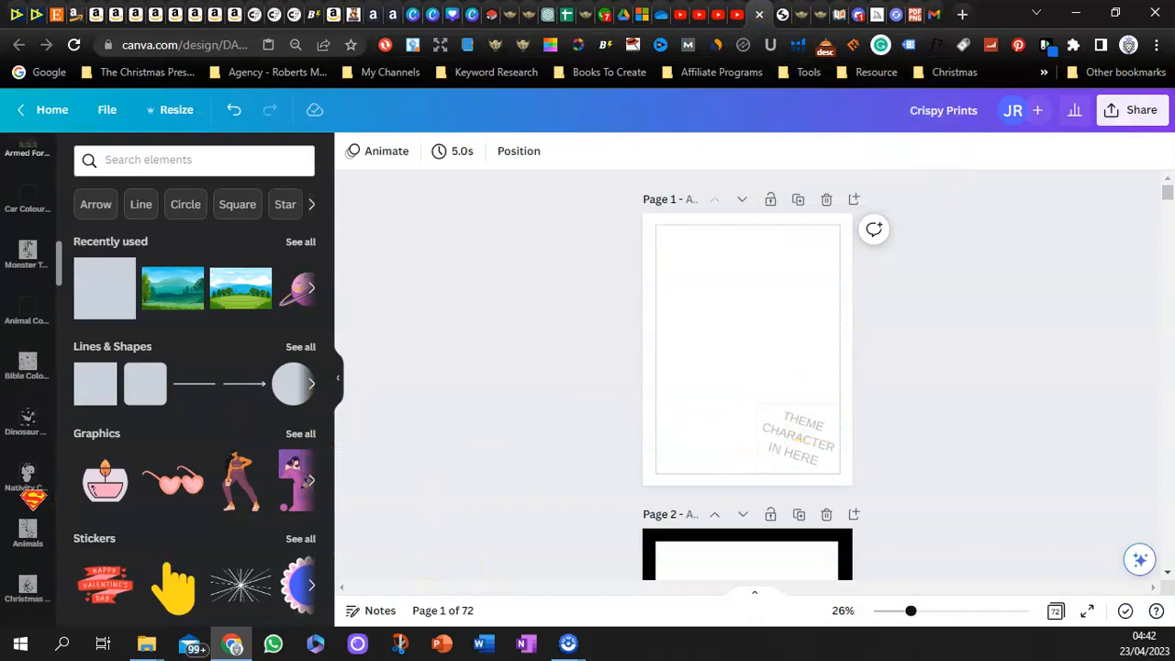
pyautogui.scroll(-5, 28, 471)
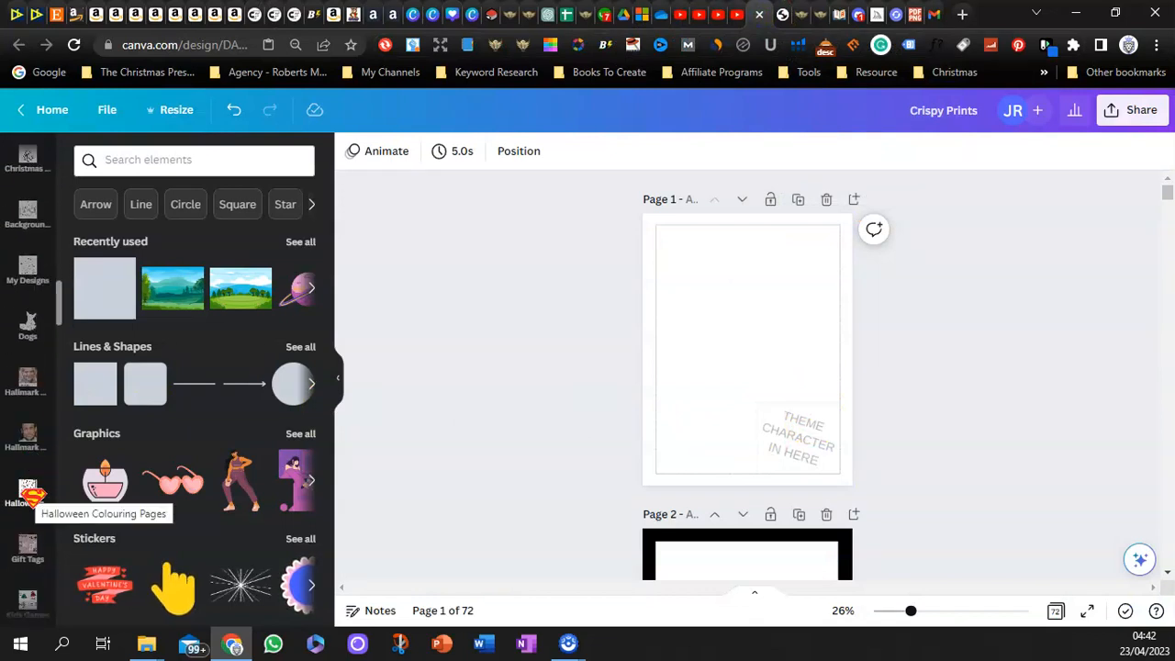
pyautogui.scroll(-5, 31, 459)
pyautogui.scroll(-5, 41, 448)
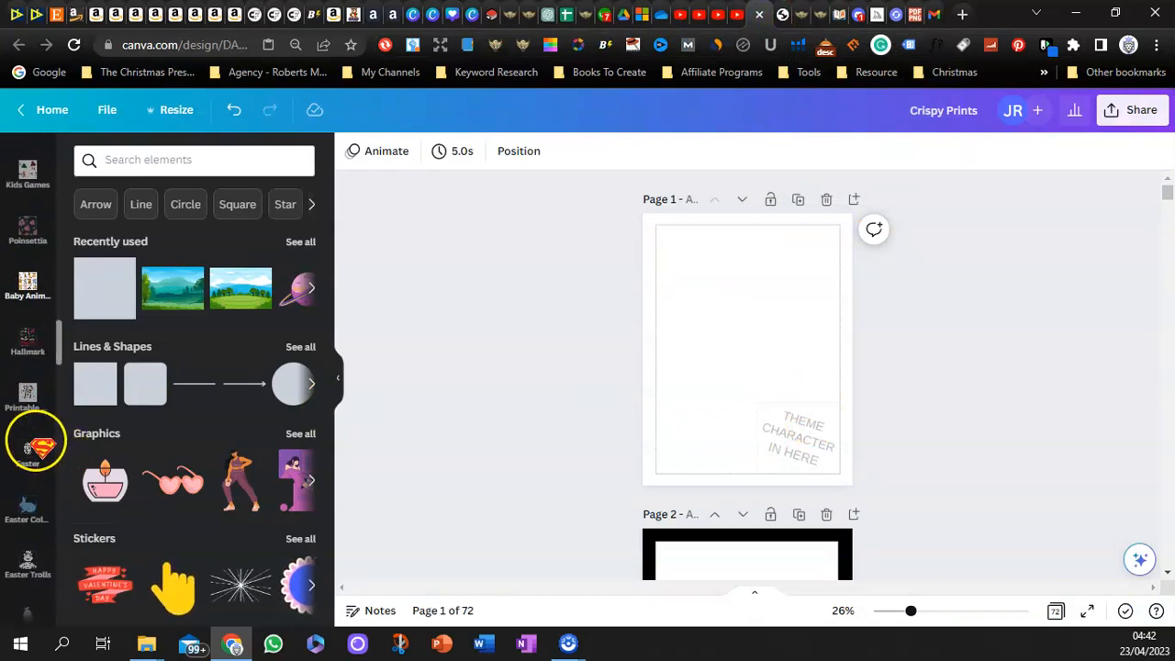
pyautogui.scroll(-5, 40, 447)
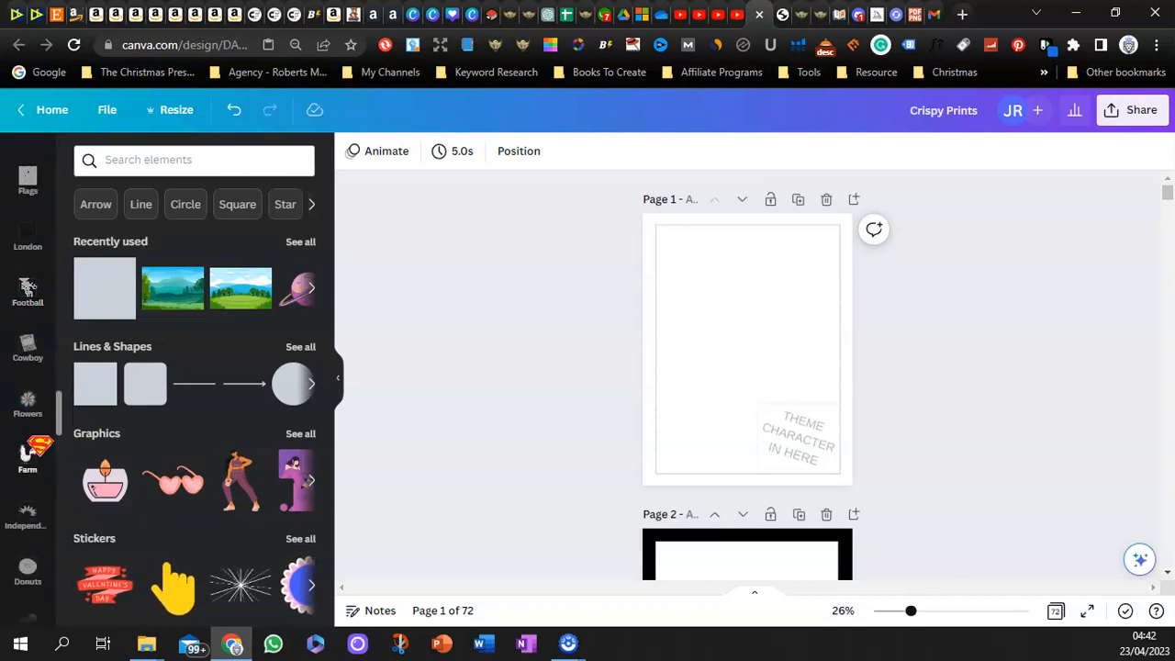
pyautogui.scroll(-5, 28, 368)
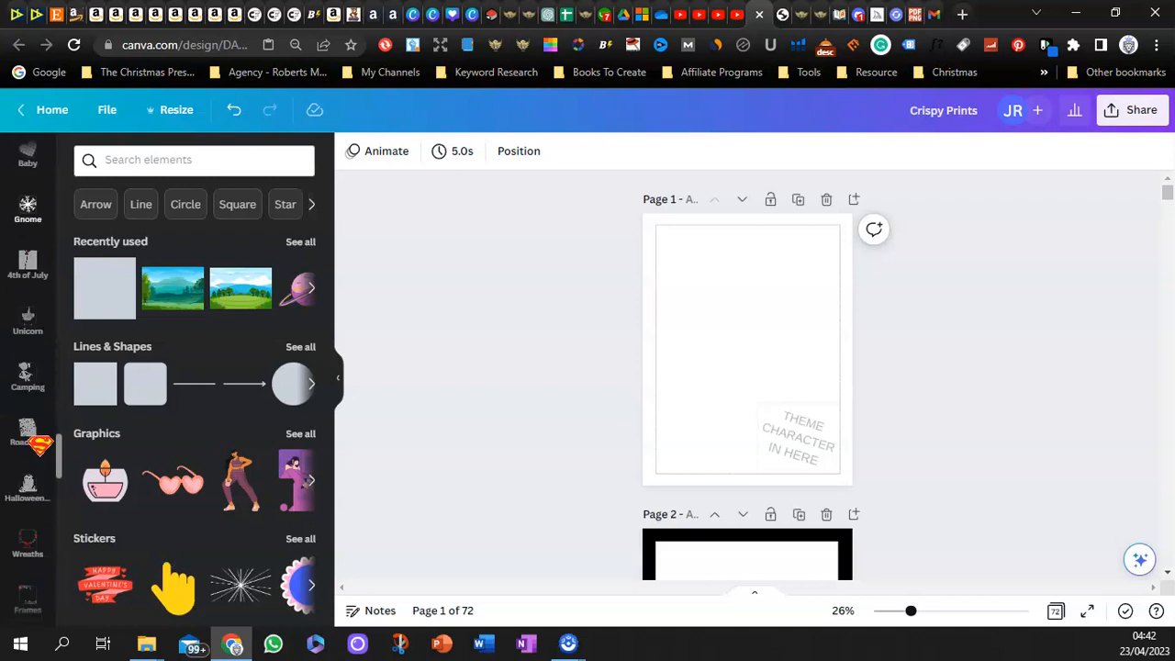
pyautogui.scroll(-2, 39, 445)
pyautogui.scroll(-5, 40, 446)
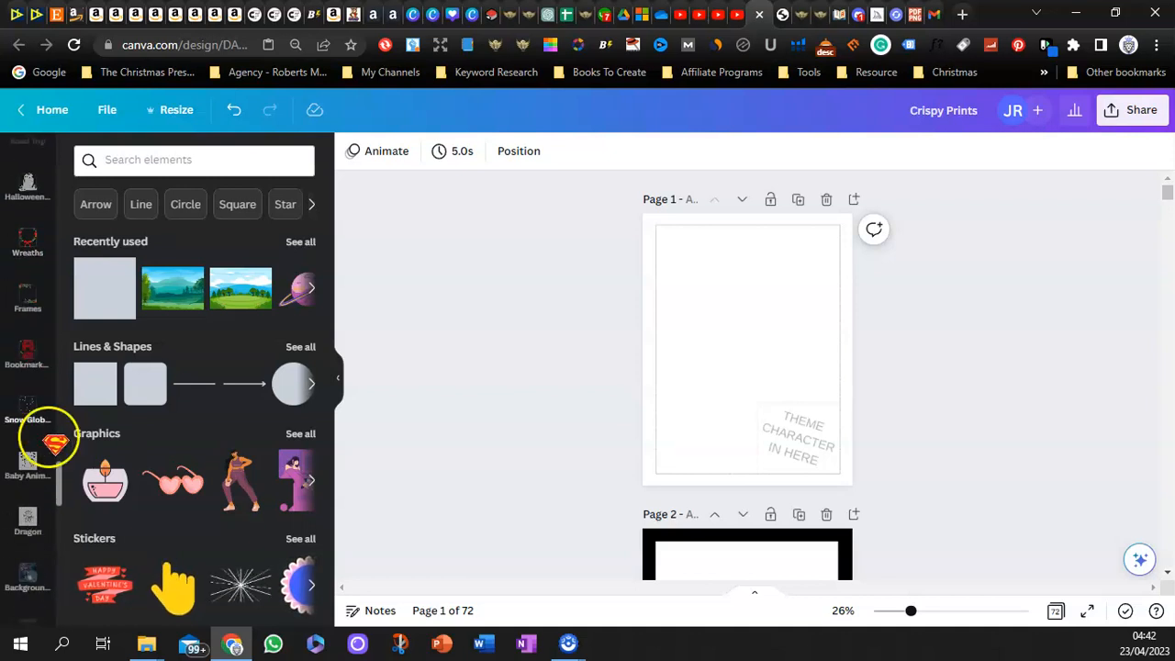
pyautogui.scroll(-5, 28, 442)
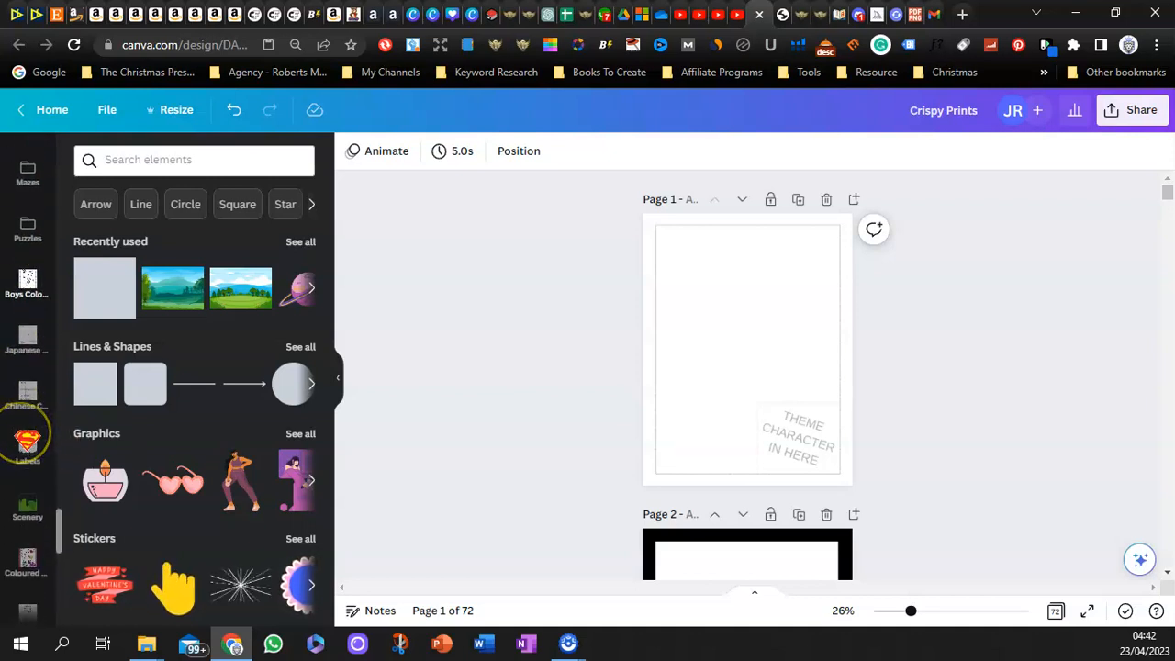
pyautogui.scroll(-1, 28, 432)
pyautogui.click(27, 353)
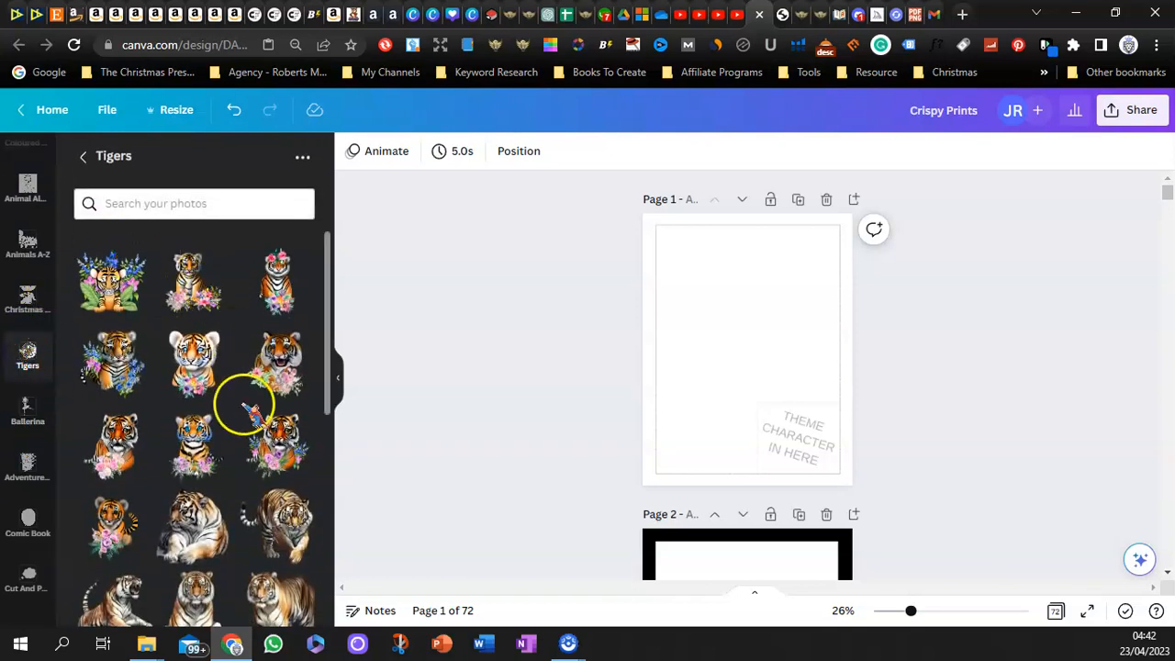
# Step: Add the tiger cub with blue flowers and green leaves to page 1, enlarge it and move it to the frame's lower-right corner
pyautogui.scroll(-5, 197, 359)
pyautogui.scroll(3, 218, 376)
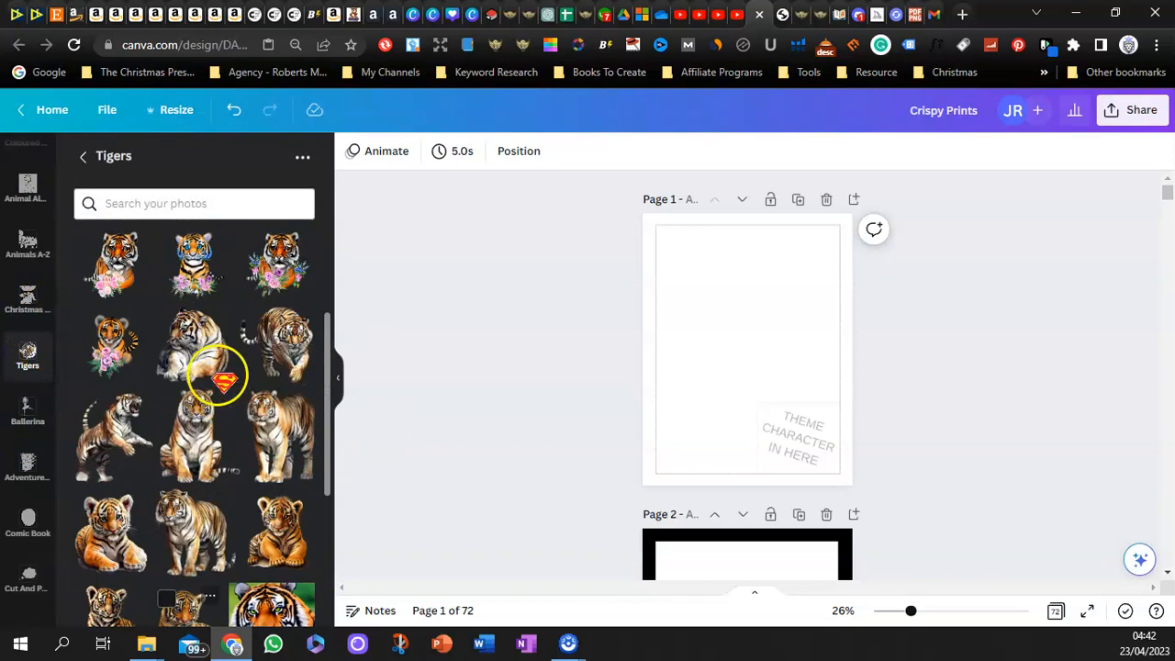
pyautogui.scroll(2, 218, 376)
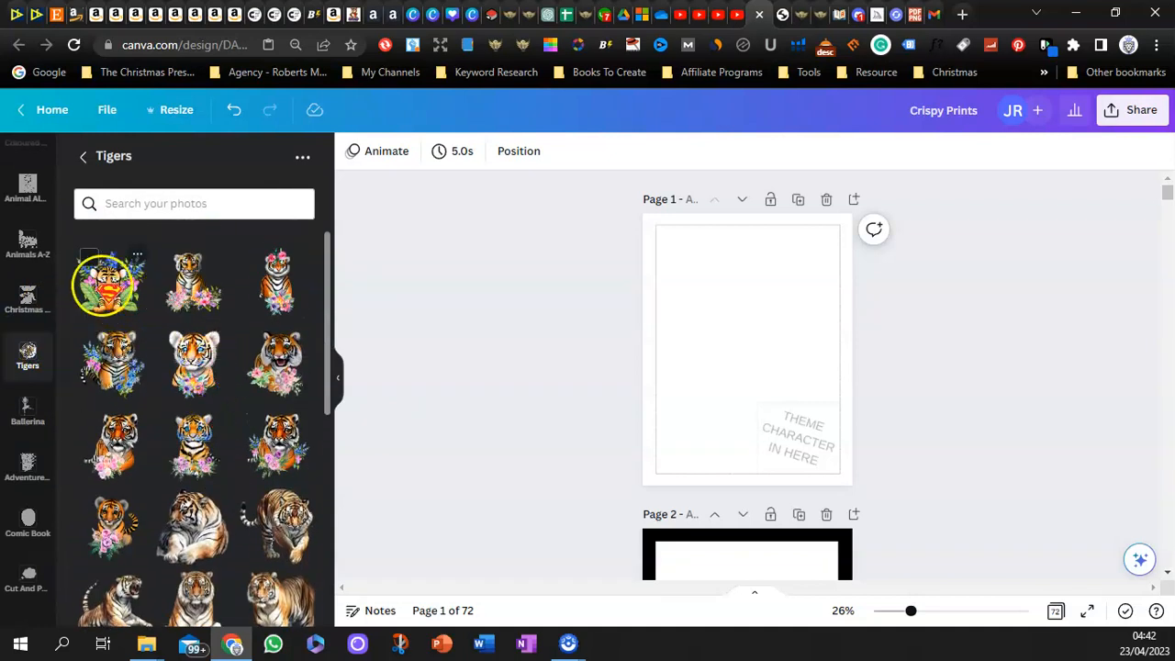
pyautogui.click(110, 280)
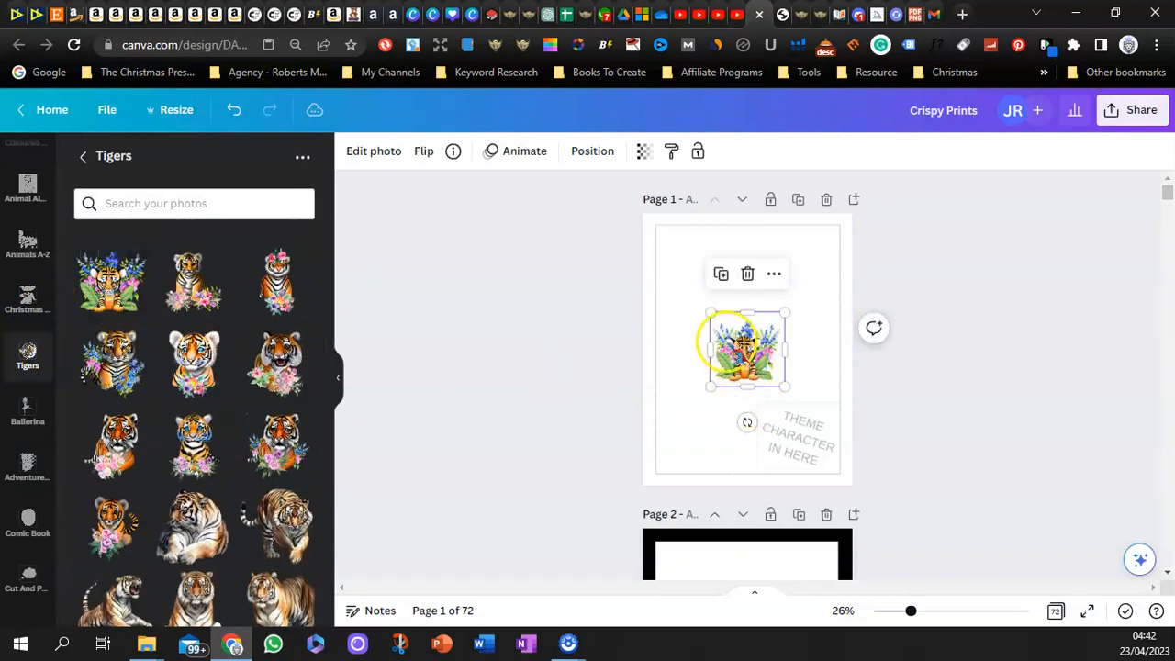
pyautogui.moveTo(715, 313); pyautogui.dragTo(645, 297)
pyautogui.moveTo(728, 346); pyautogui.dragTo(785, 427)
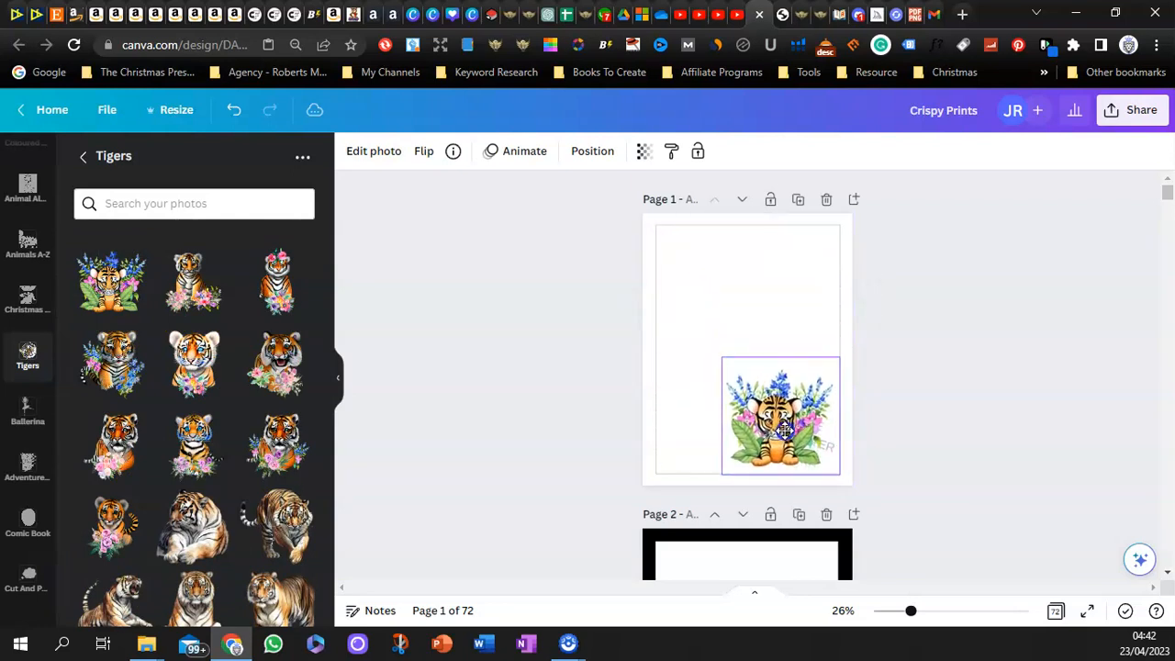
# Step: Resize and reposition the page 1 tiger to fit over the "THEME CHARACTER IN HERE" placeholder
pyautogui.moveTo(723, 355); pyautogui.dragTo(803, 397)
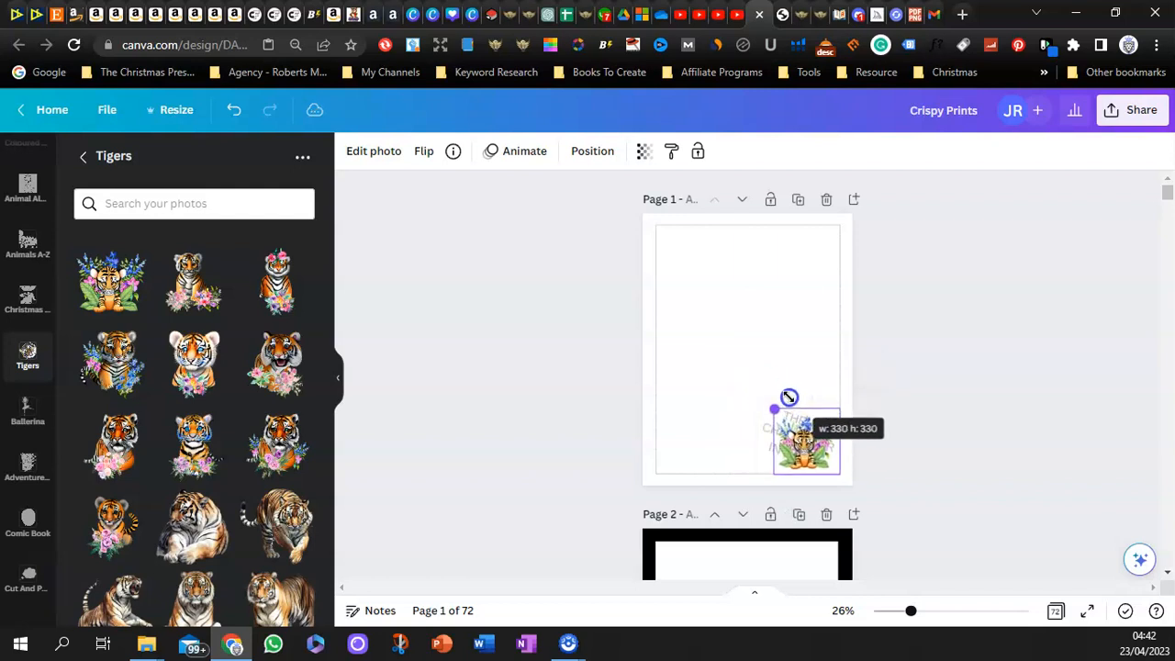
pyautogui.moveTo(911, 611); pyautogui.dragTo(936, 613)
pyautogui.moveTo(881, 539); pyautogui.dragTo(847, 522)
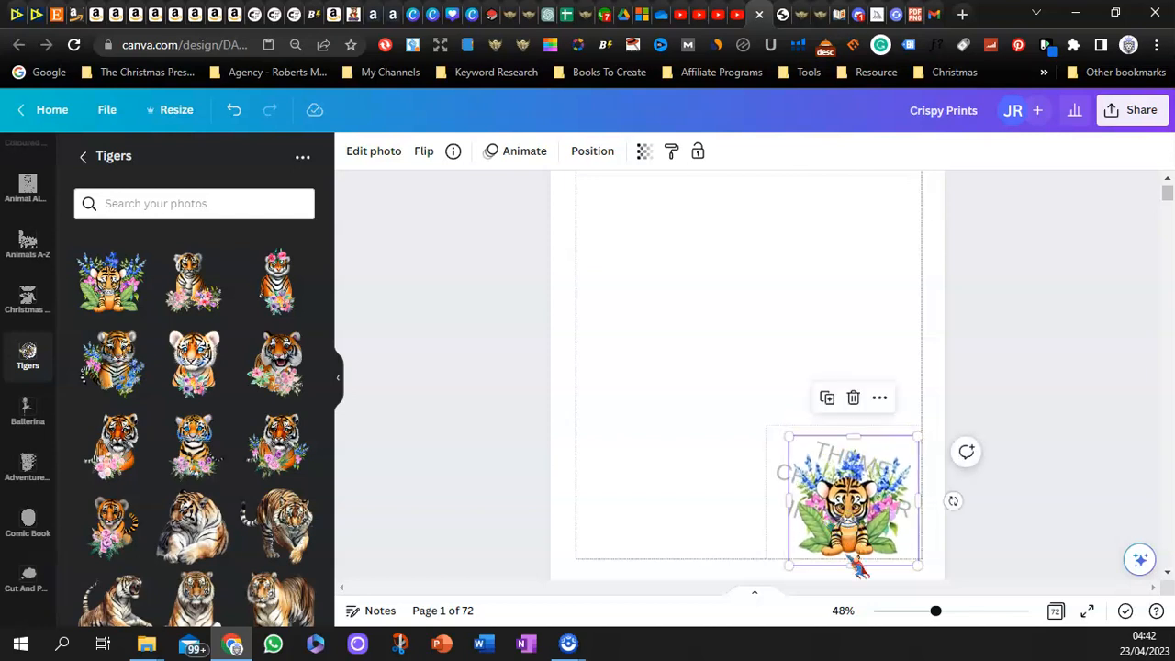
pyautogui.moveTo(792, 439); pyautogui.dragTo(766, 420)
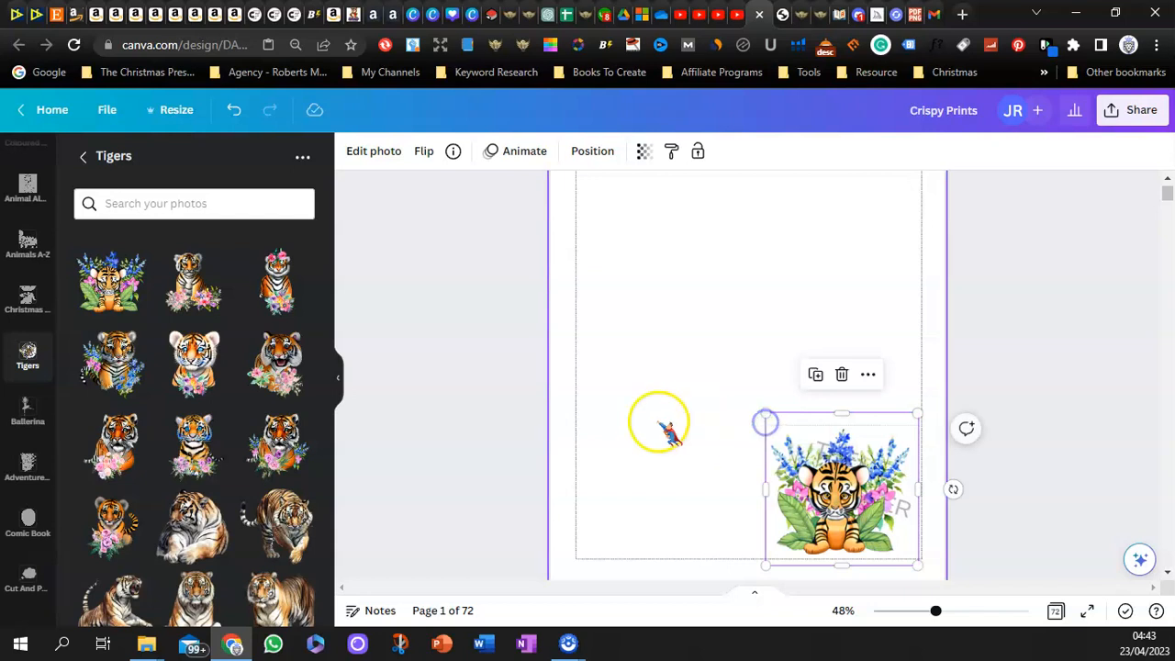
# Step: Copy the tiger from page 1 and paste it onto page 2
pyautogui.rightClick(835, 496)
pyautogui.click(885, 223)
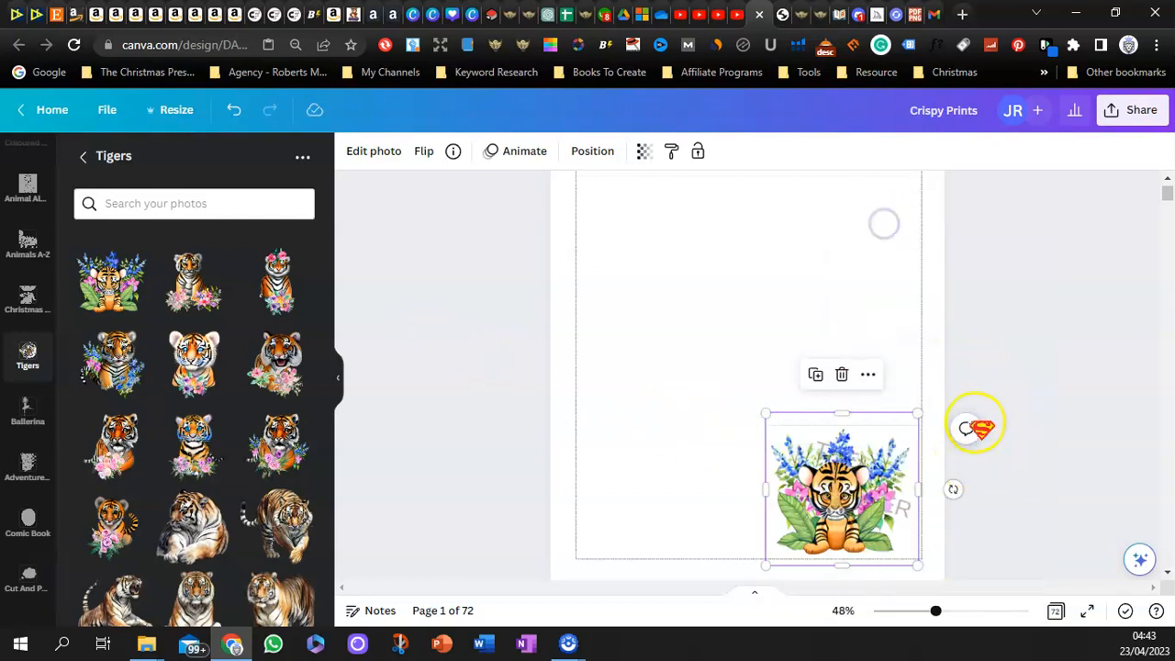
pyautogui.moveTo(932, 611); pyautogui.dragTo(916, 612)
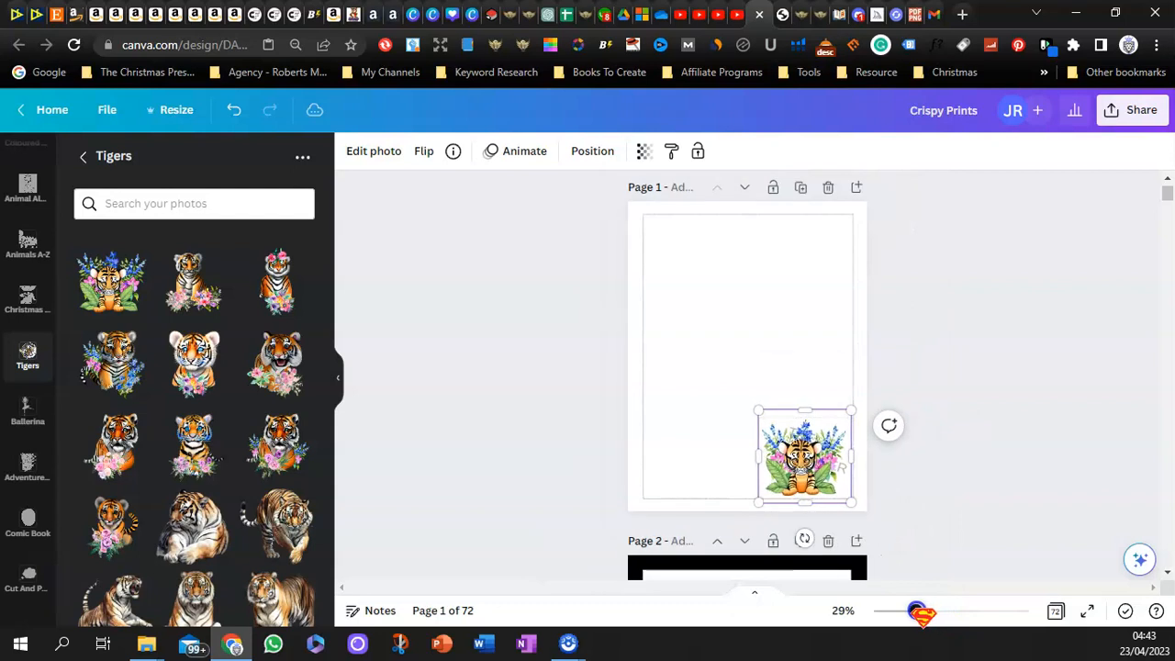
pyautogui.scroll(-3, 964, 409)
pyautogui.scroll(-2, 964, 408)
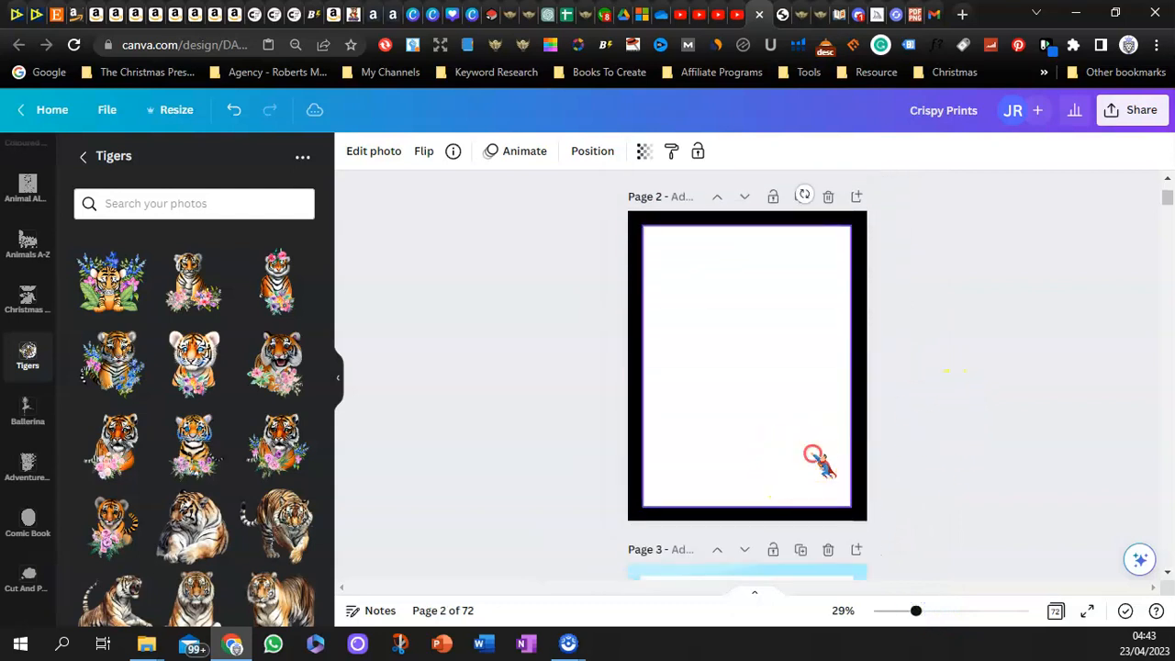
pyautogui.rightClick(818, 462)
pyautogui.click(863, 317)
pyautogui.click(544, 356)
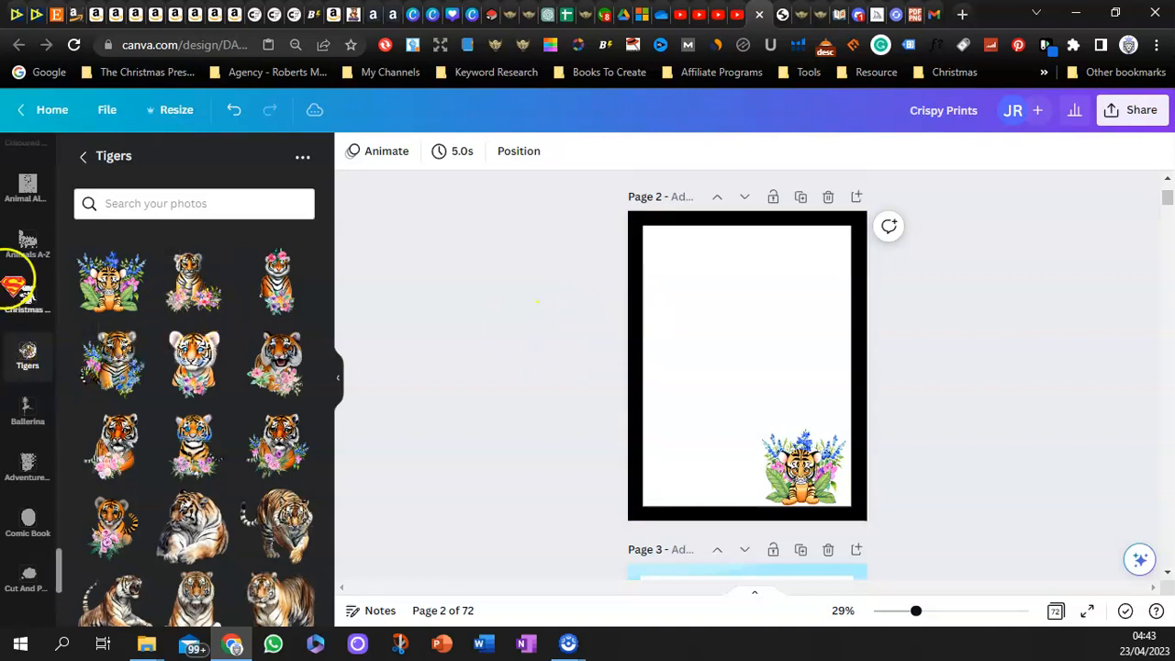
# Step: Try two orange shades for page 2's background and settle on the dark green document colour
pyautogui.click(643, 406)
pyautogui.click(354, 150)
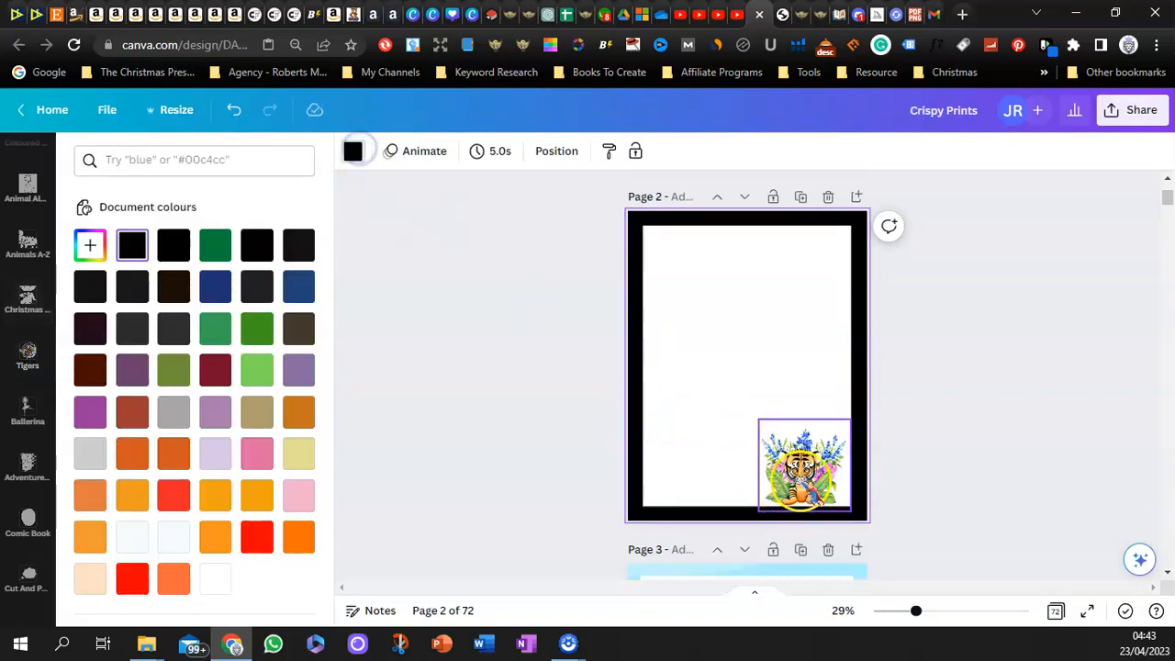
pyautogui.click(173, 457)
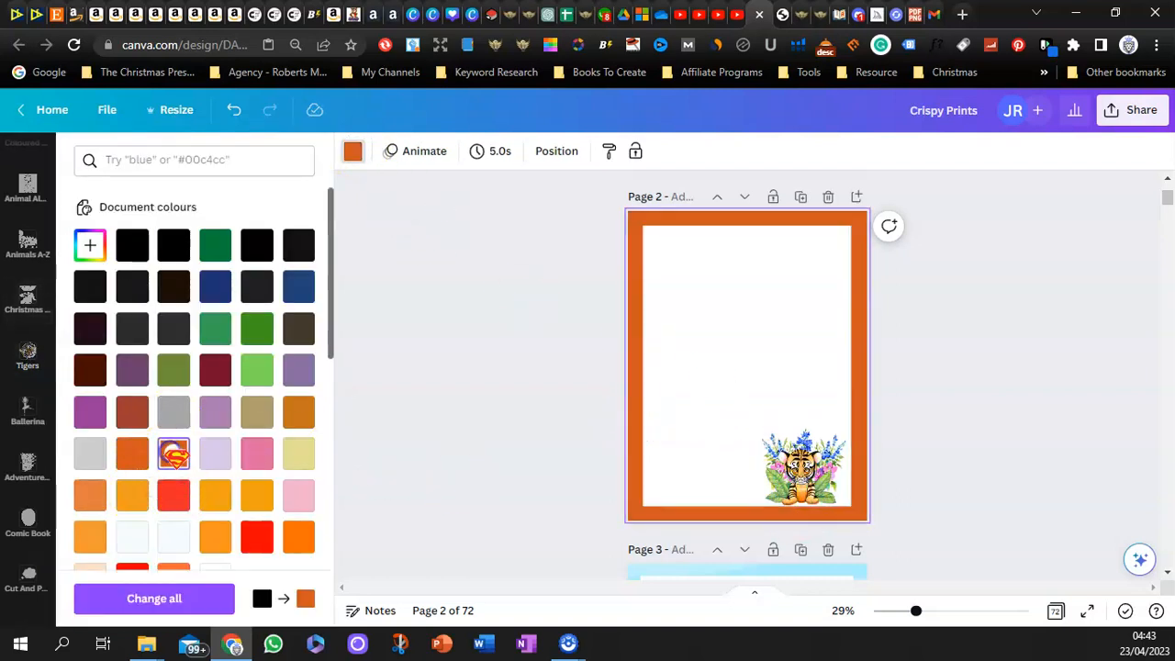
pyautogui.click(132, 451)
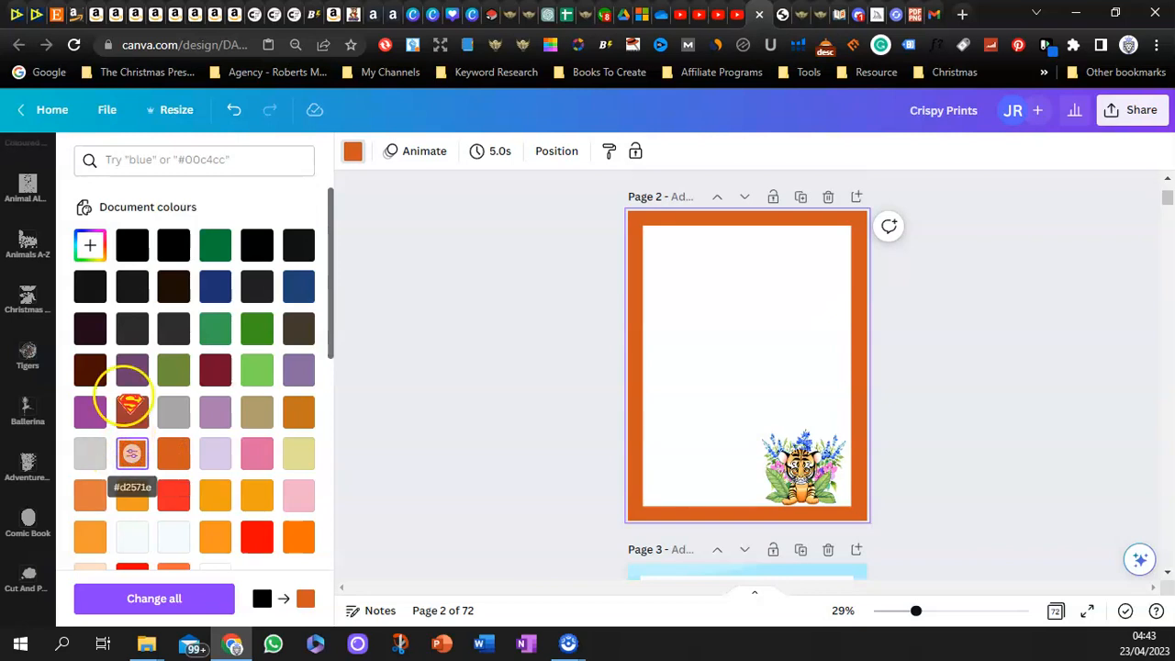
pyautogui.click(214, 246)
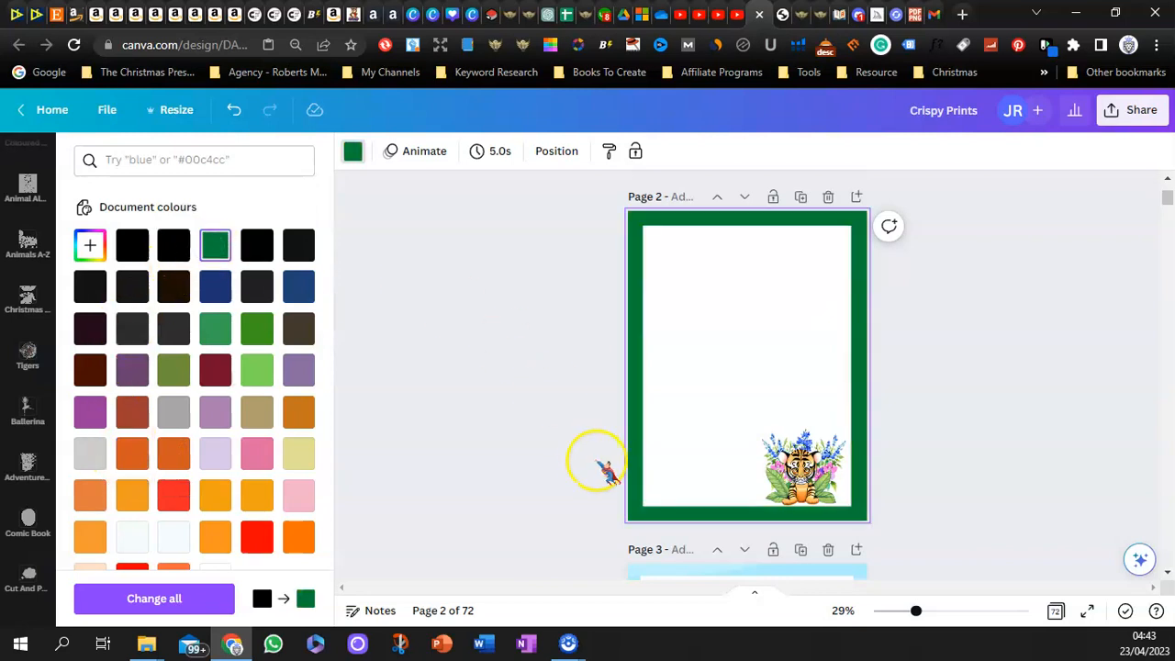
pyautogui.click(465, 381)
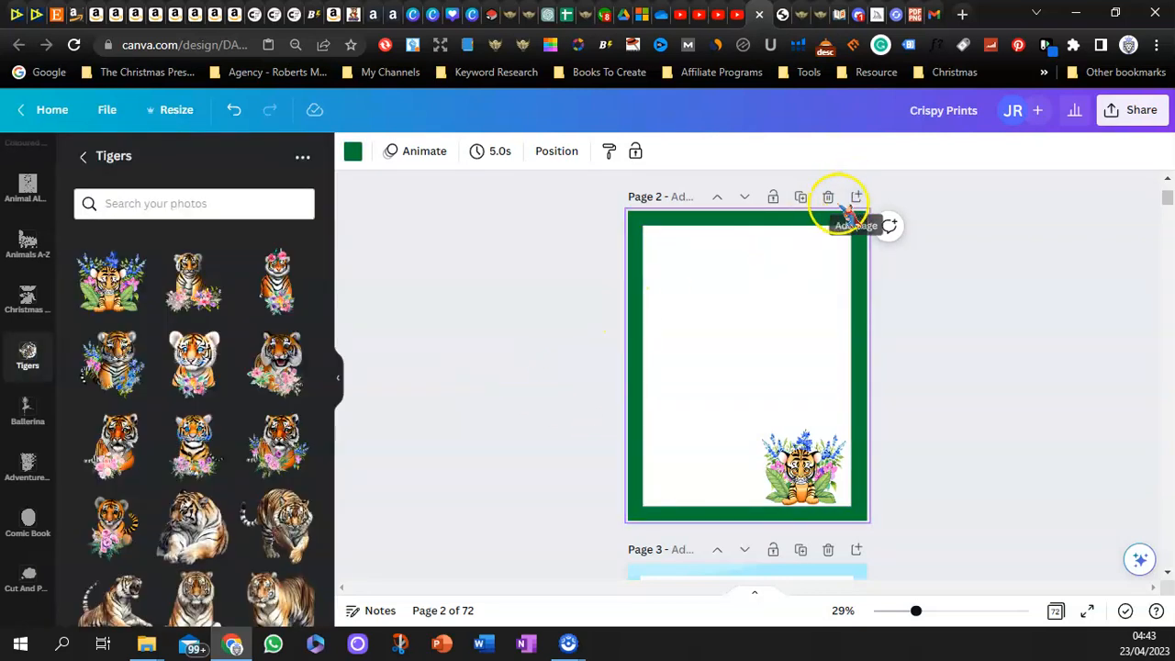
# Step: Duplicate page 2 and add the seated orange tiger cub without flowers to the new page 3
pyautogui.click(803, 196)
pyautogui.click(820, 482)
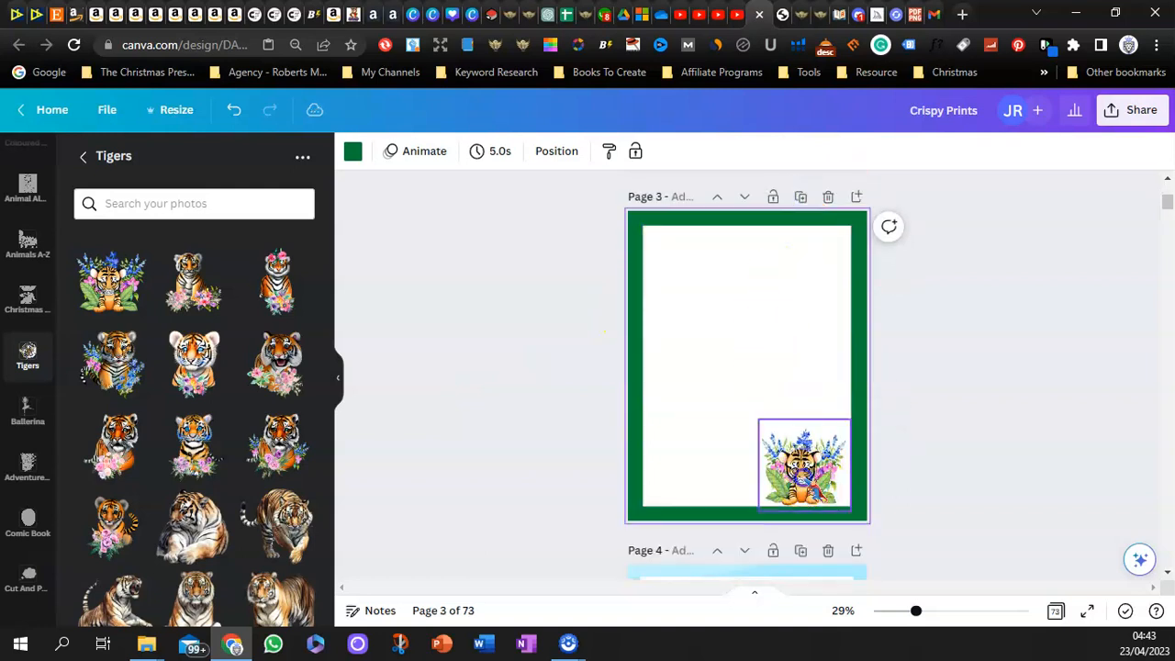
pyautogui.click(802, 467)
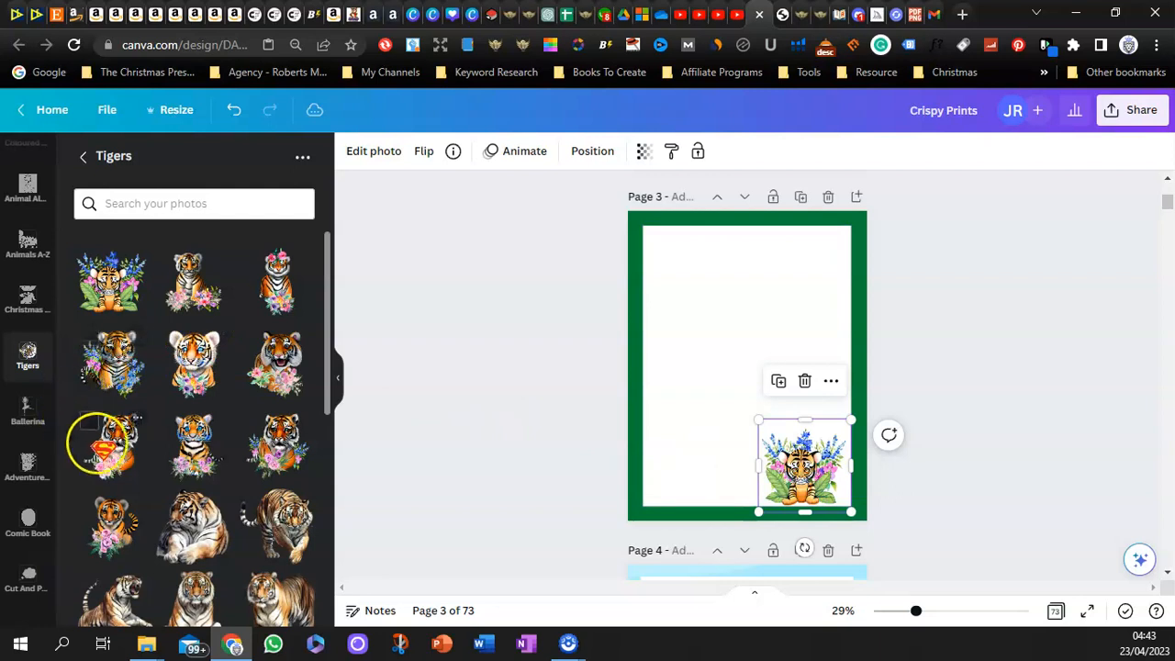
pyautogui.scroll(-1, 221, 477)
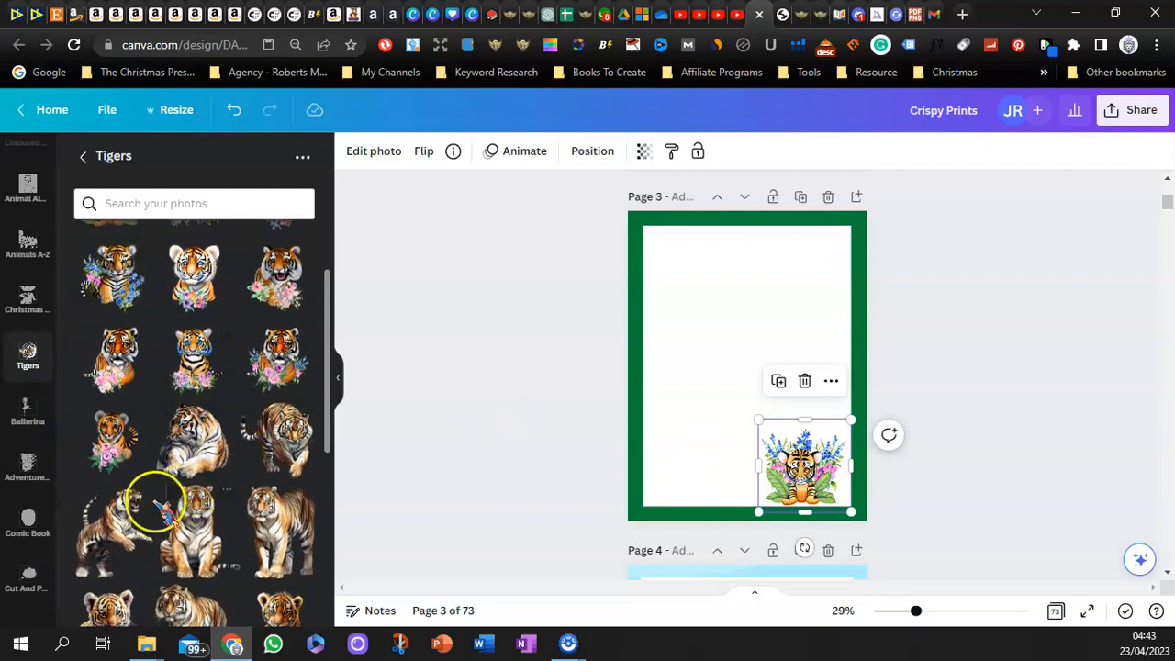
pyautogui.scroll(-3, 114, 422)
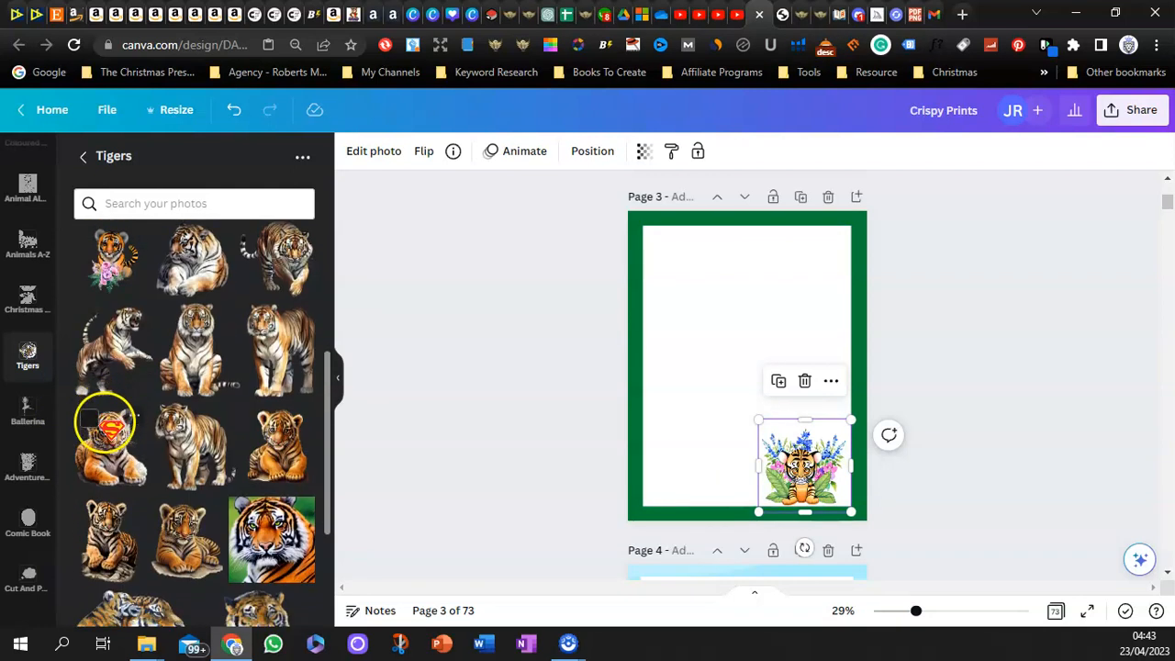
pyautogui.click(271, 450)
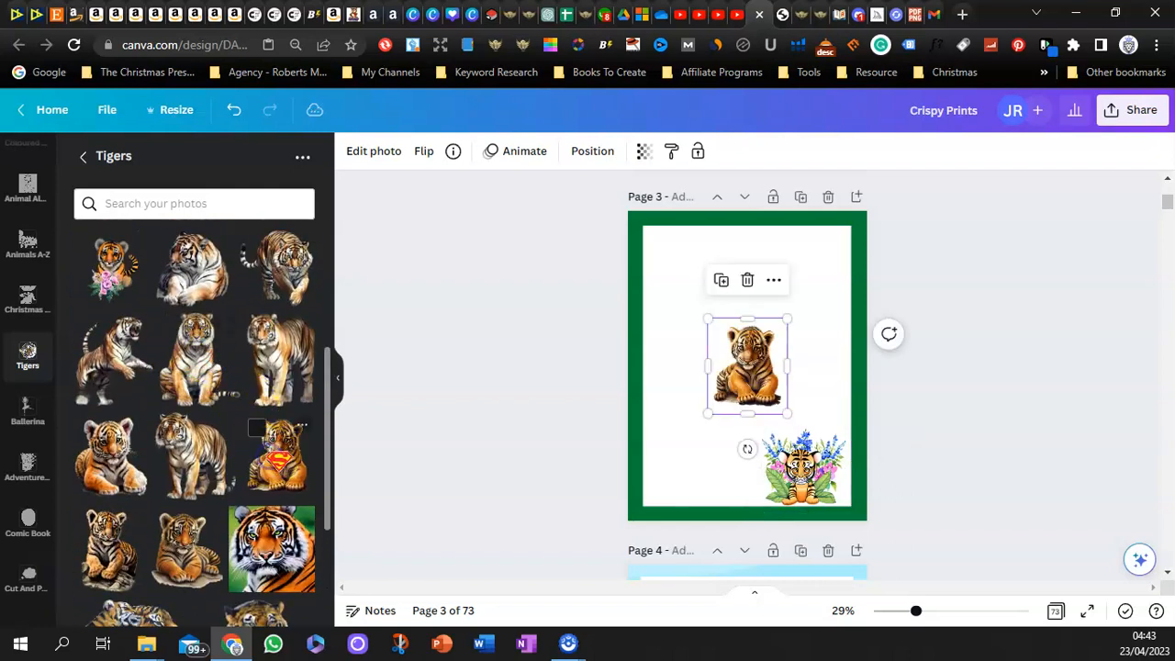
# Step: Shrink the new cub into the lower-right corner of page 3's frame, replacing the flowered tiger, which is deleted
pyautogui.moveTo(767, 415); pyautogui.dragTo(814, 471)
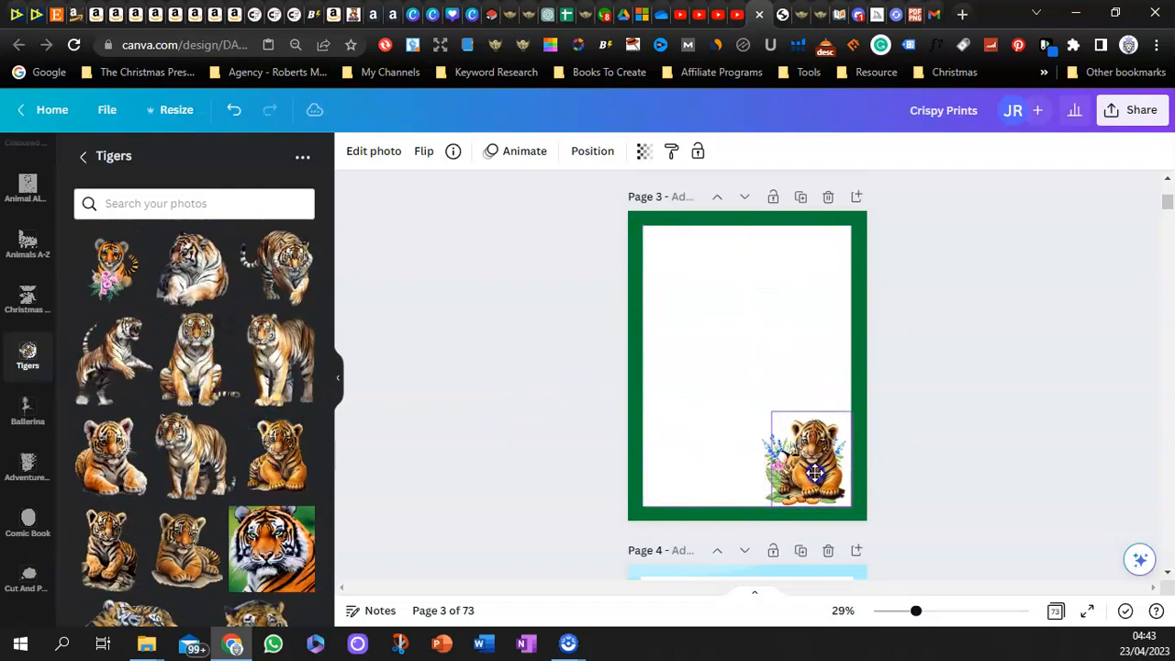
pyautogui.moveTo(771, 413); pyautogui.dragTo(784, 433)
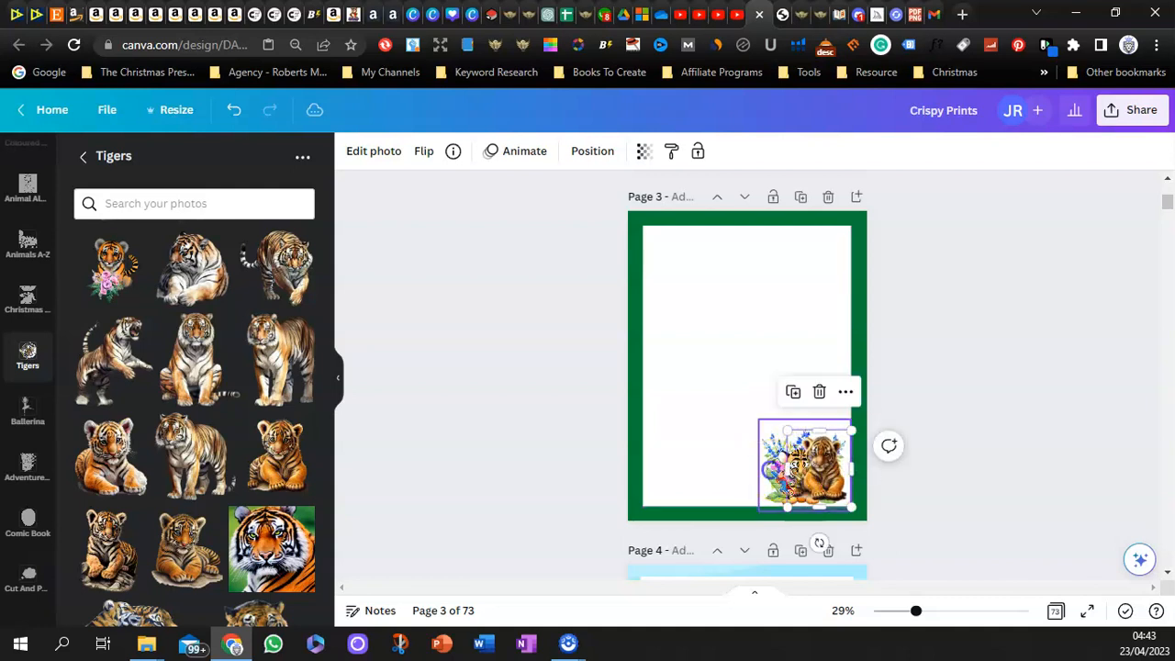
pyautogui.click(819, 392)
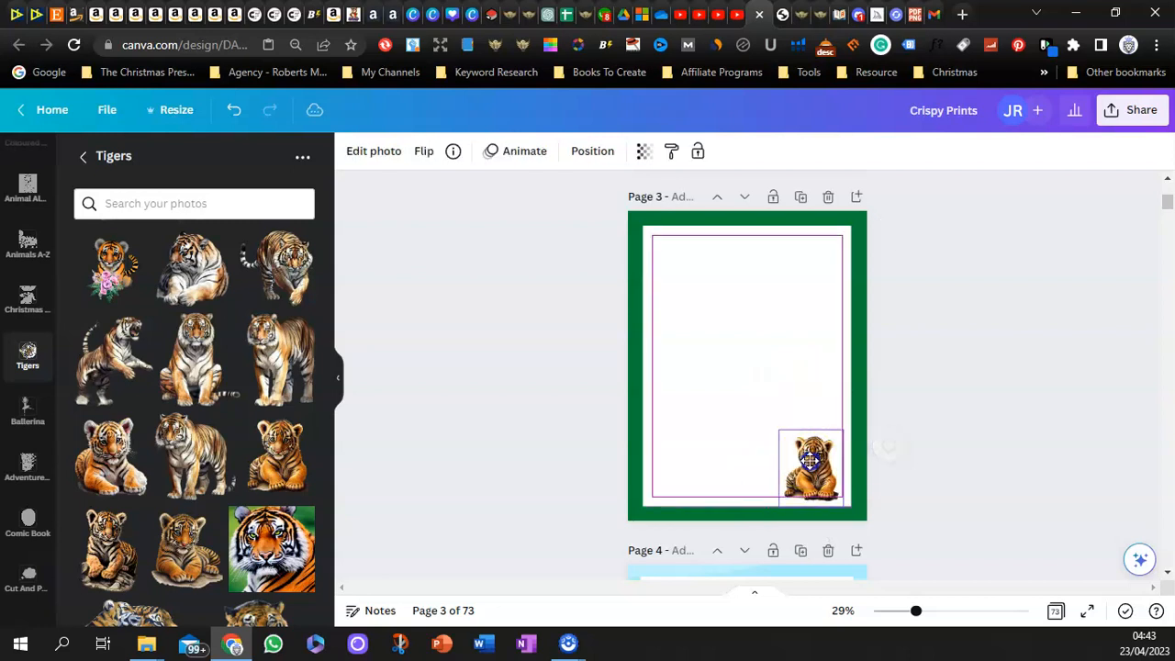
pyautogui.click(531, 390)
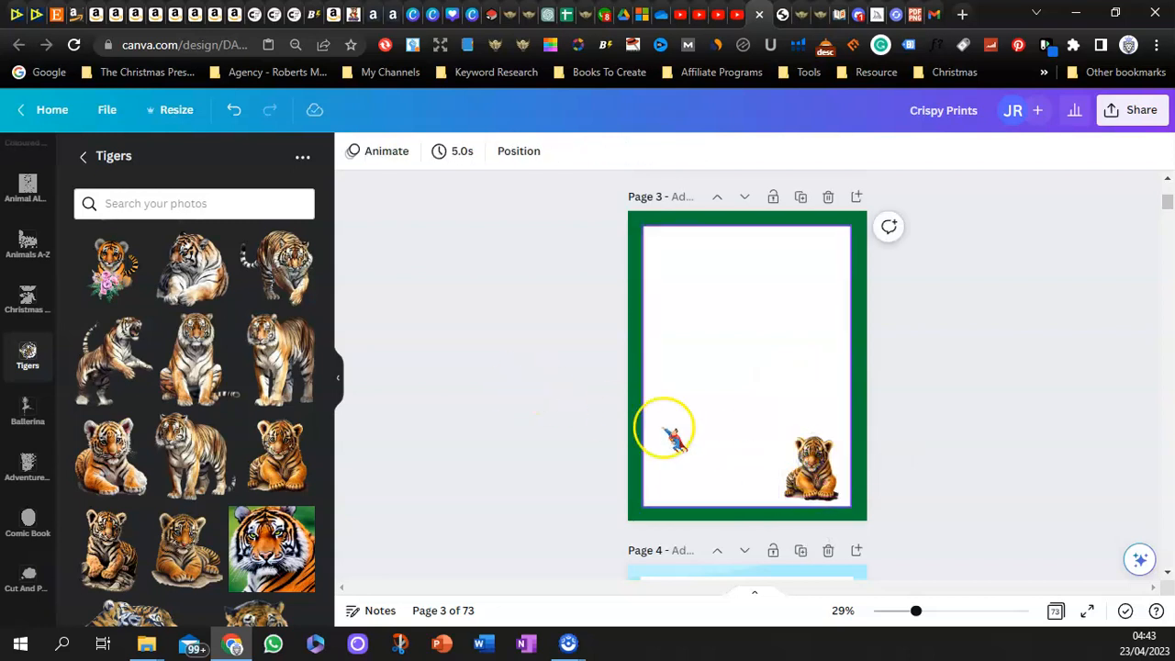
# Step: Search the elements library for "Forest background", reusing the recent search
pyautogui.click(634, 332)
pyautogui.scroll(3, 28, 413)
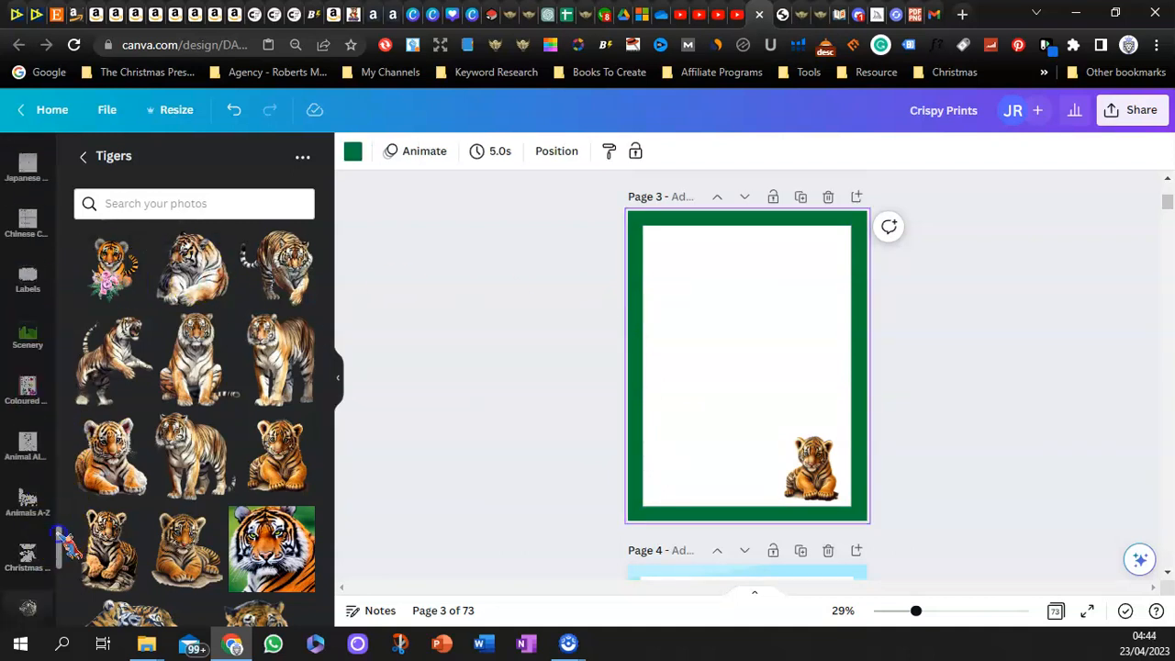
pyautogui.scroll(3, 51, 312)
pyautogui.click(30, 194)
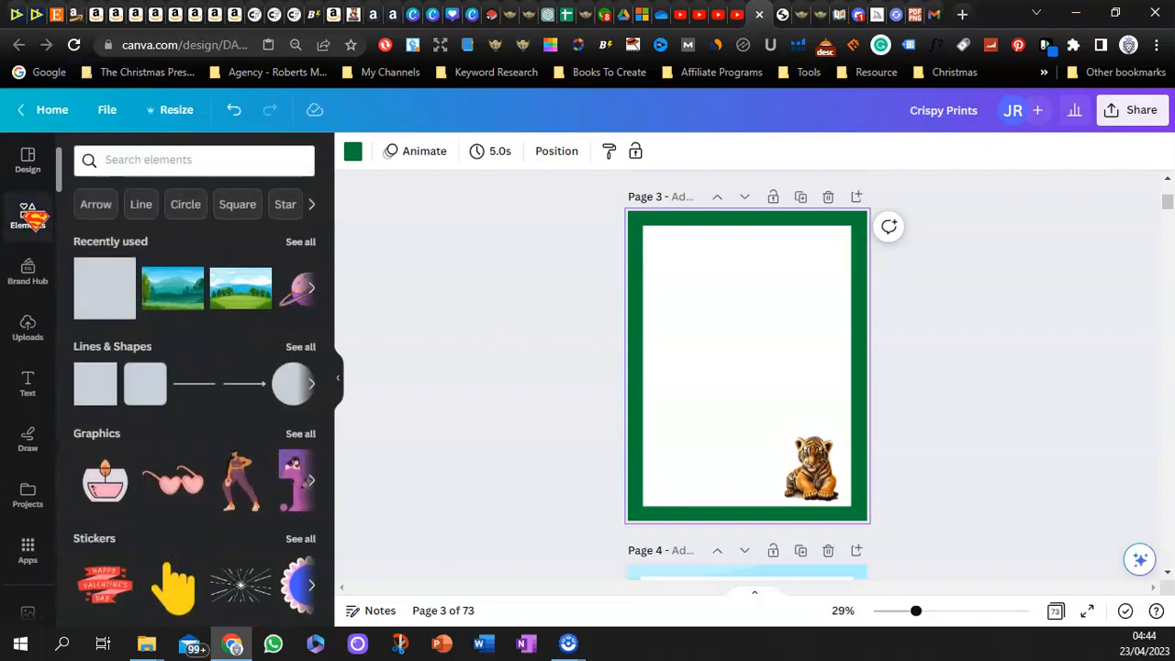
pyautogui.click(157, 160)
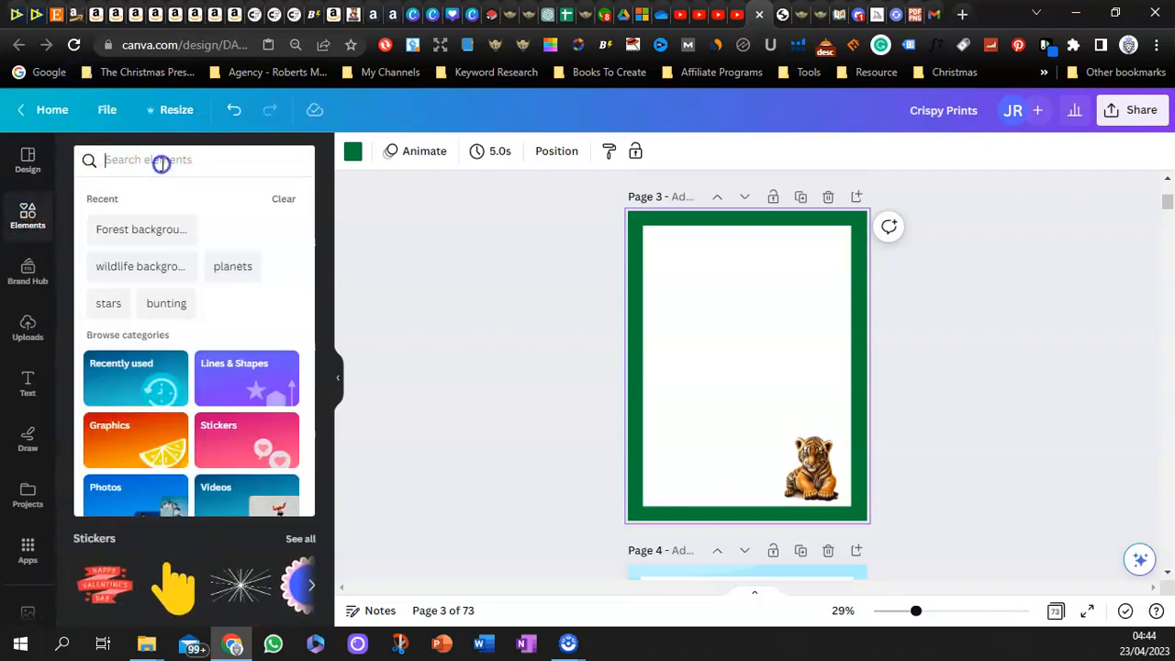
pyautogui.click(137, 230)
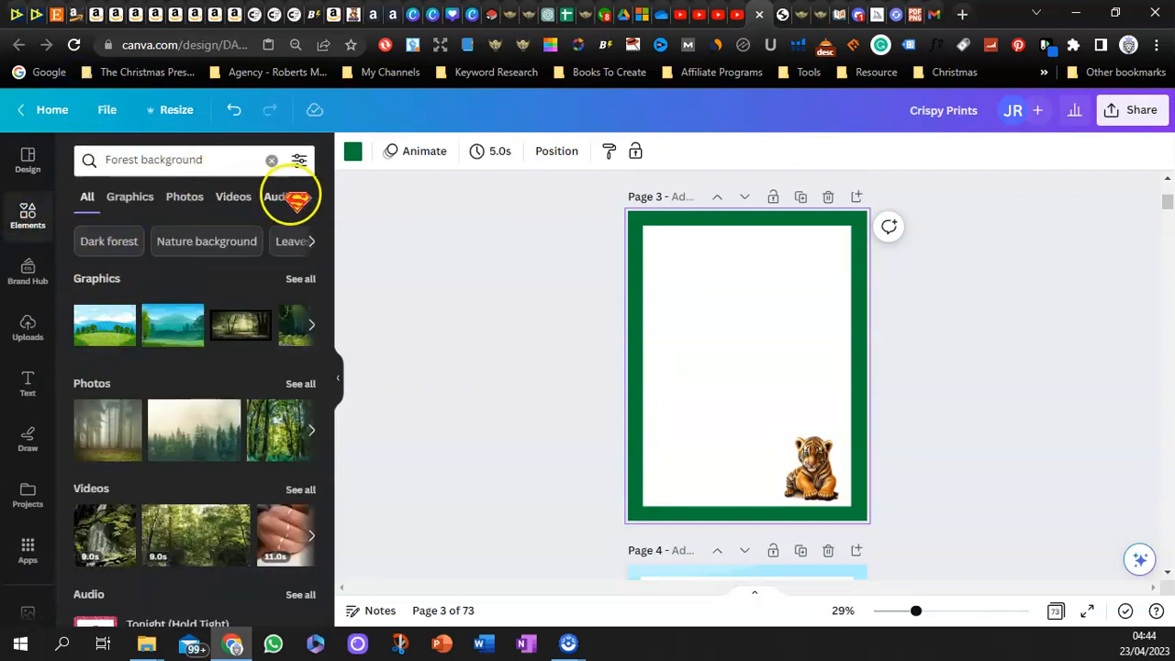
# Step: Filter the forest background results to free, static elements
pyautogui.click(299, 161)
pyautogui.scroll(-3, 202, 374)
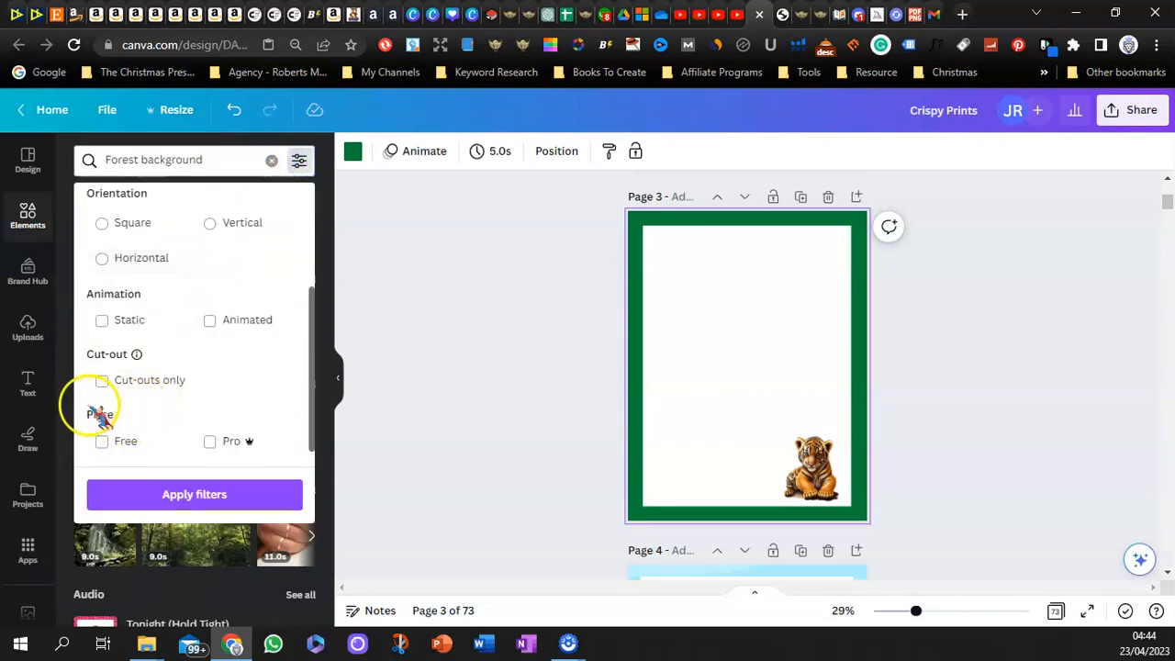
pyautogui.click(102, 442)
pyautogui.click(102, 320)
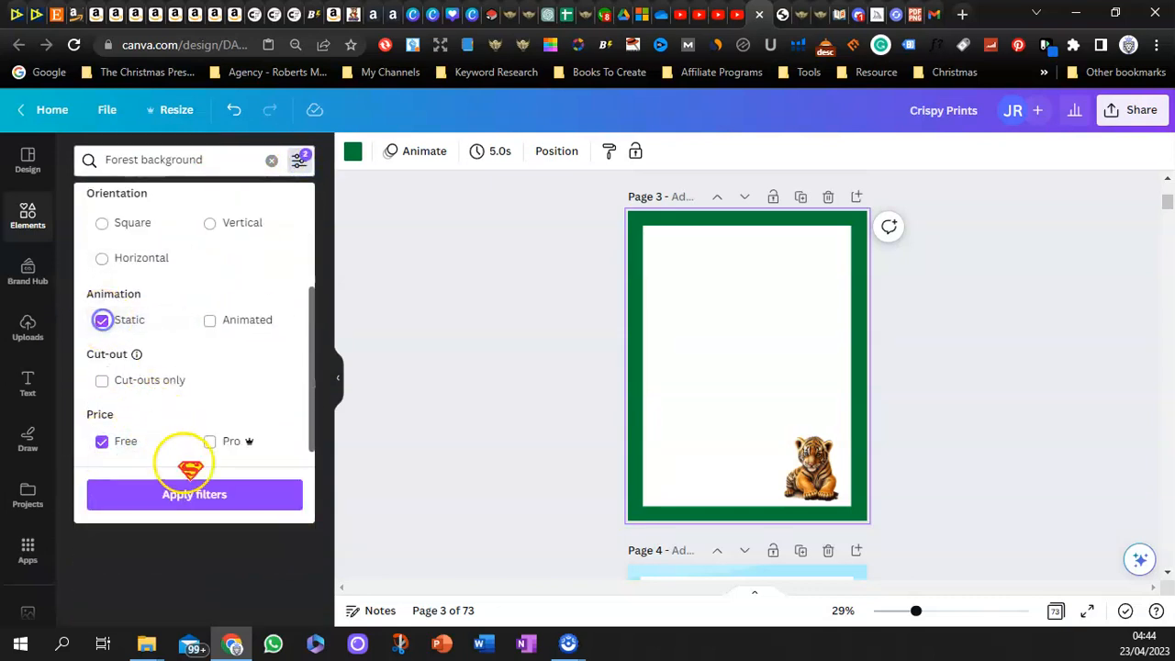
pyautogui.click(202, 497)
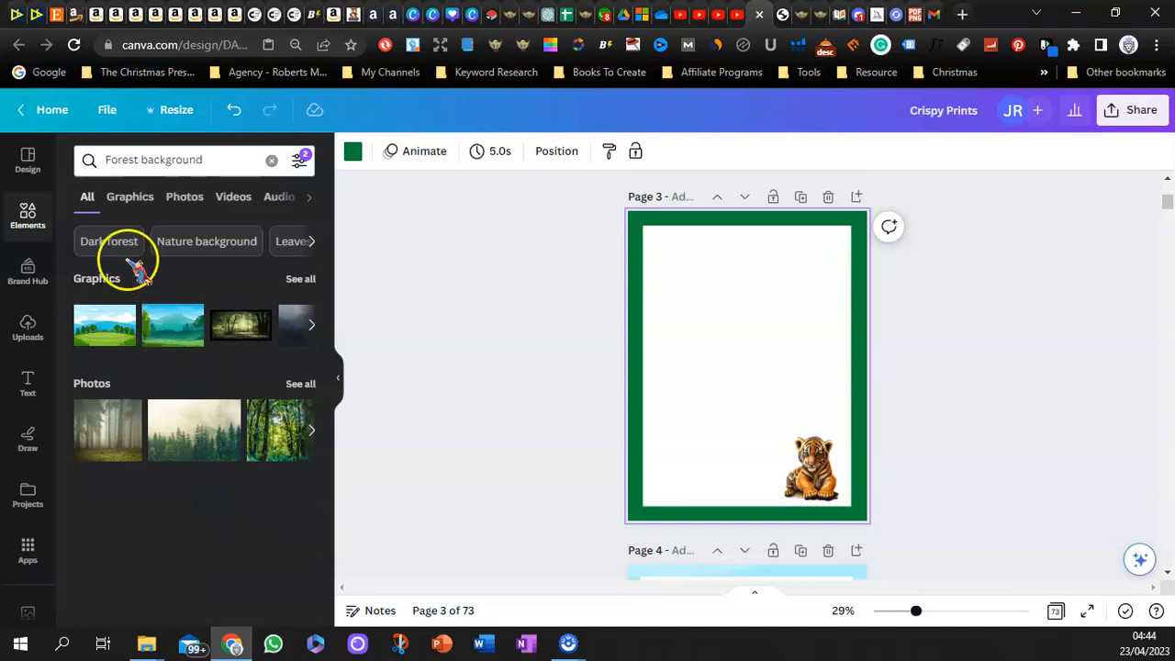
# Step: Set the graphic of a green meadow with trees, blue hills and clouds as page 3's background
pyautogui.click(119, 197)
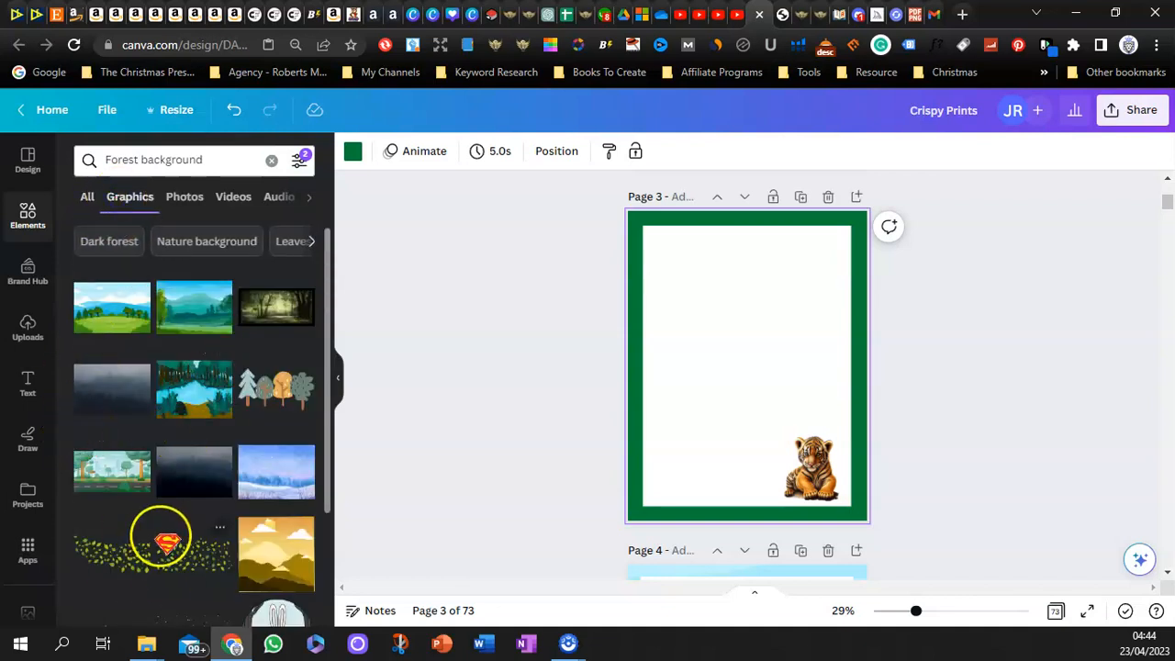
pyautogui.scroll(-6, 157, 546)
pyautogui.scroll(6, 147, 528)
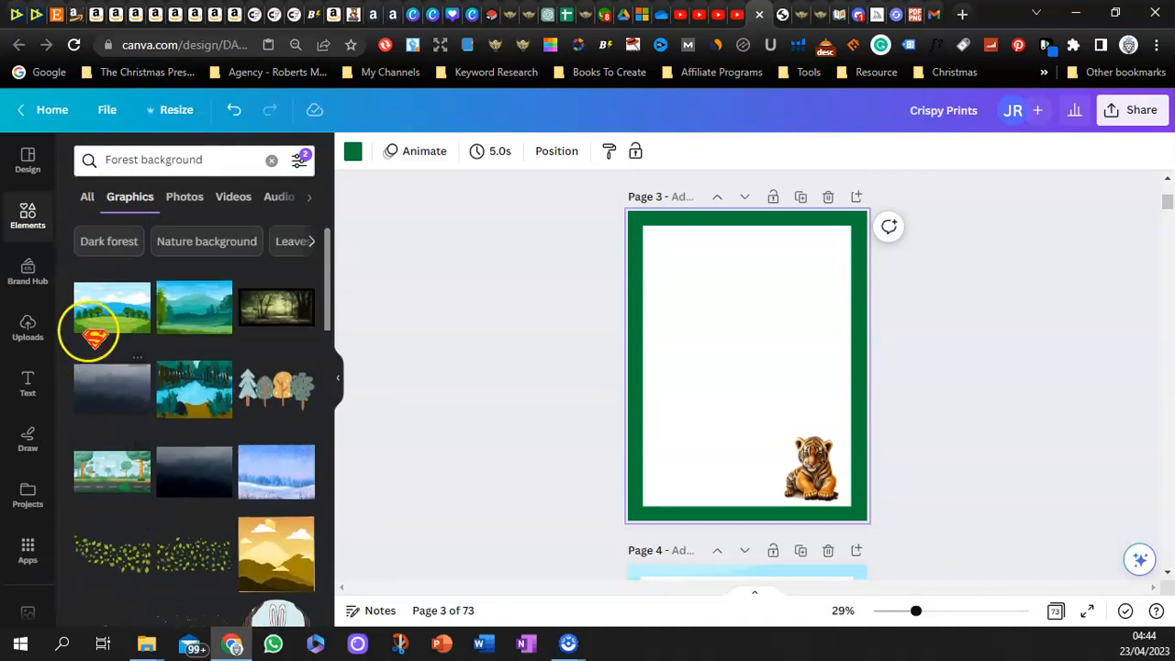
pyautogui.moveTo(97, 309); pyautogui.dragTo(630, 315)
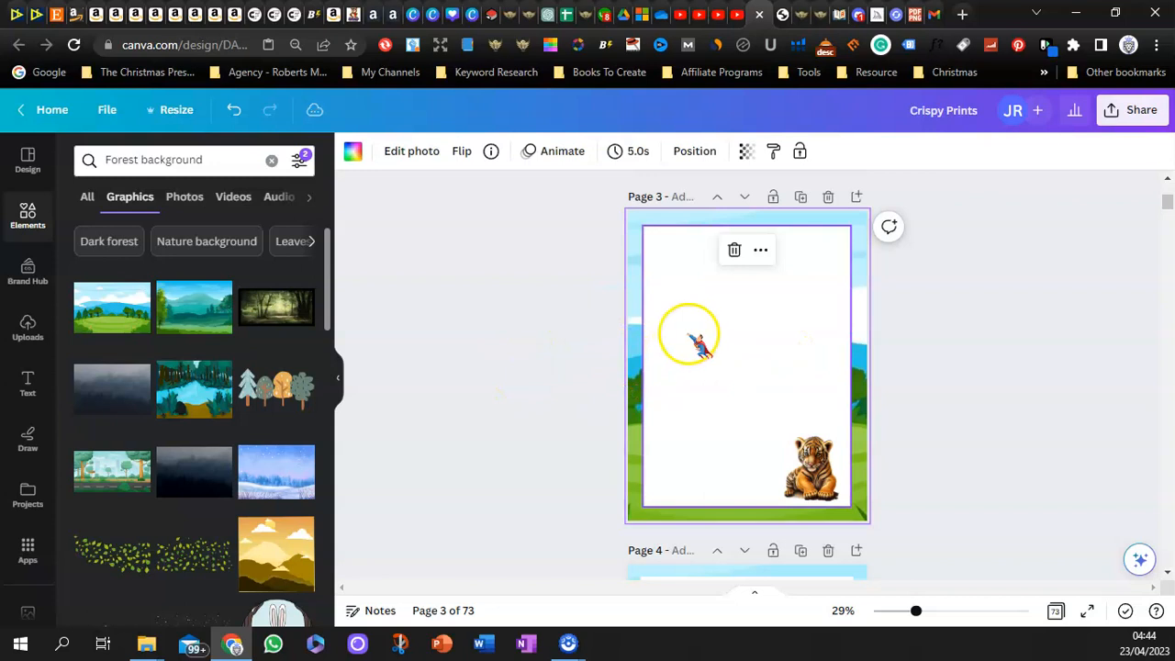
# Step: Set the transparency of the white frame rectangle on page 3 to 73
pyautogui.click(689, 335)
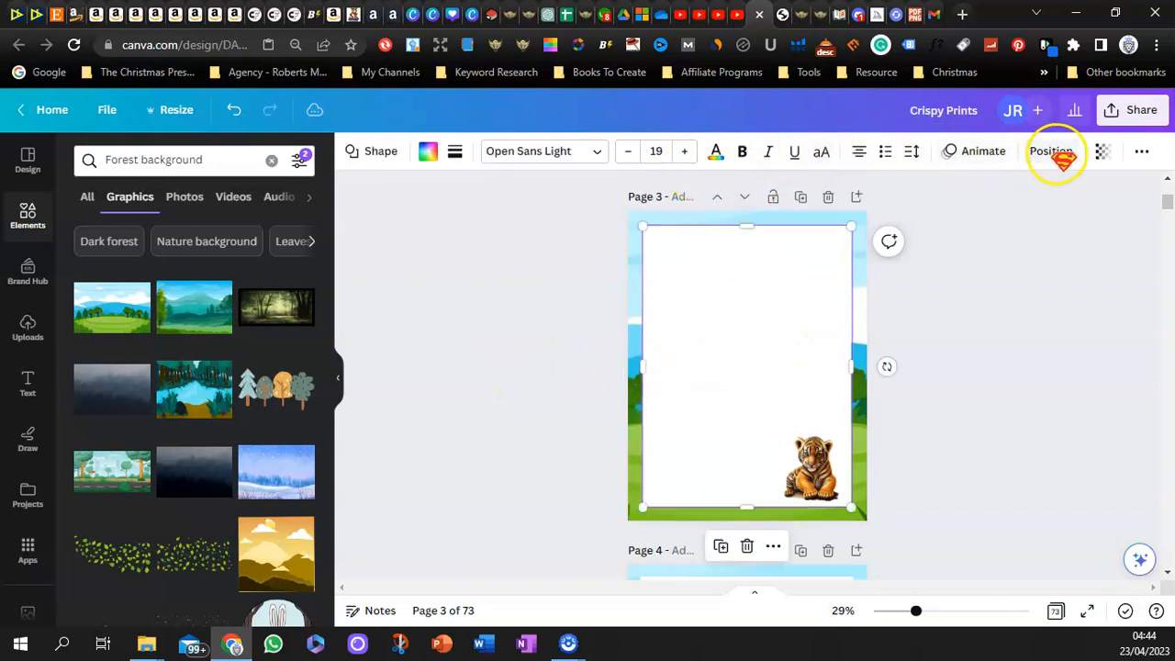
pyautogui.click(1105, 152)
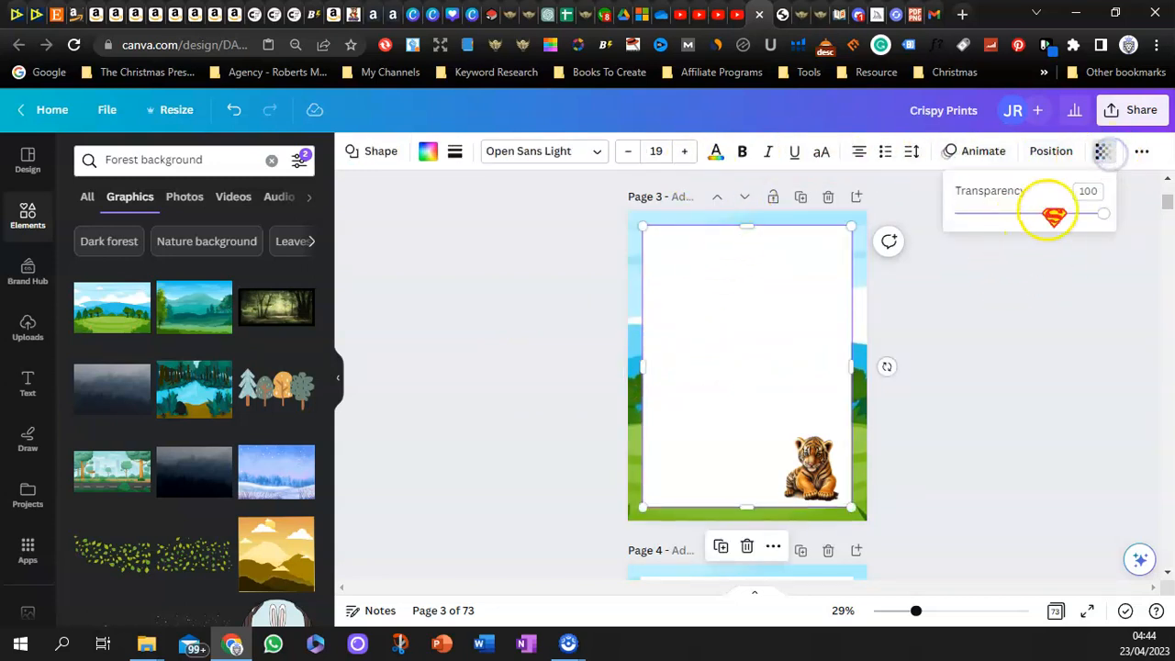
pyautogui.moveTo(1105, 214); pyautogui.dragTo(1068, 219)
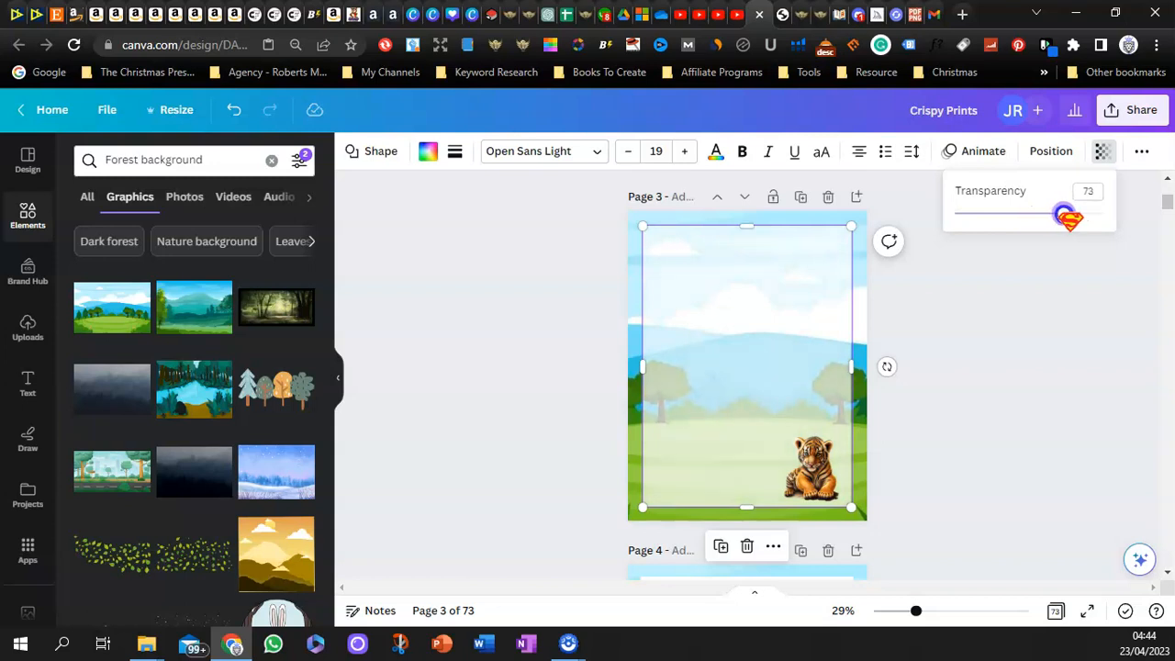
pyautogui.click(1007, 362)
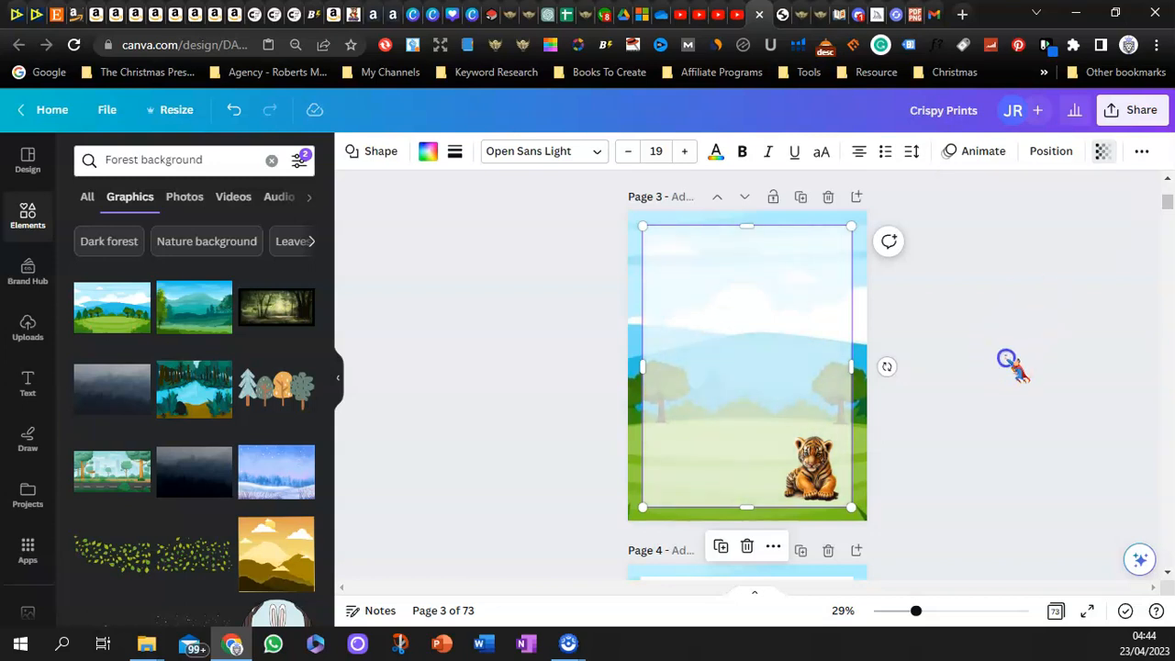
pyautogui.click(712, 292)
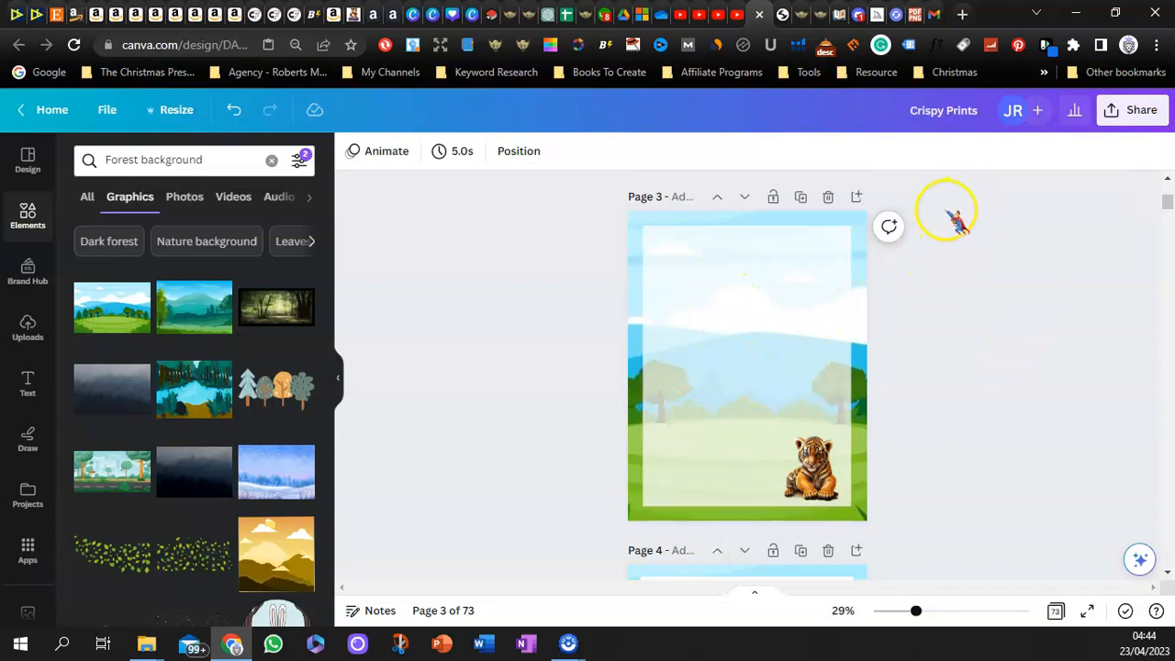
# Step: Download only page 2 of the design as a PNG at size 1 (1,063 × 1,375 px)
pyautogui.scroll(8, 1120, 310)
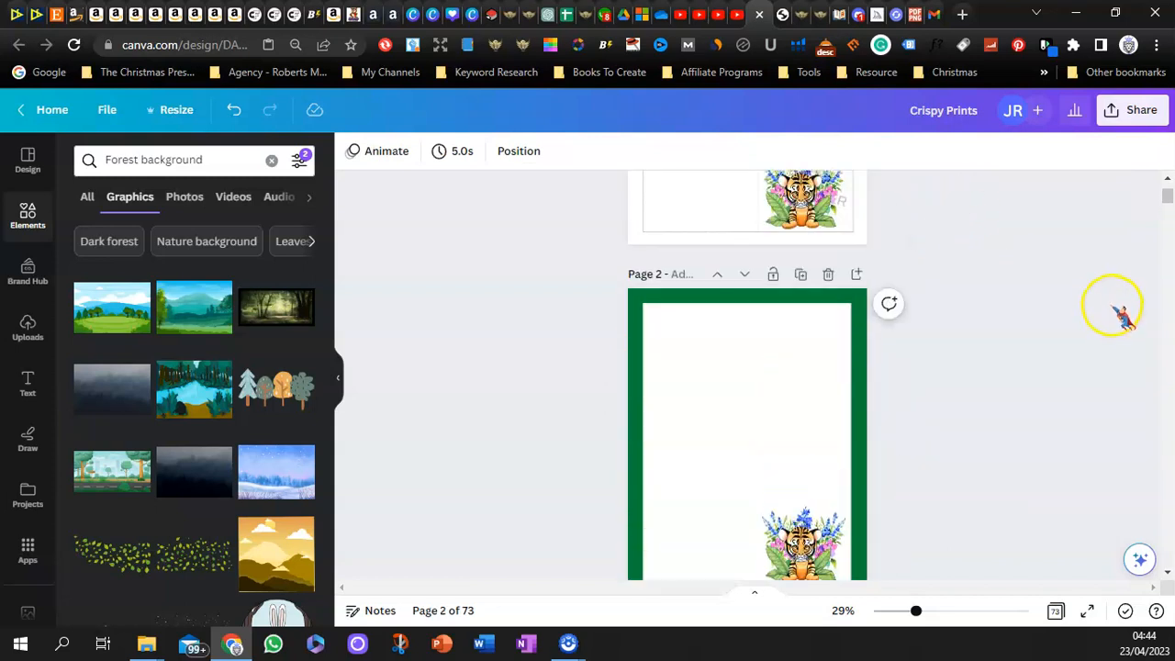
pyautogui.scroll(-8, 1117, 309)
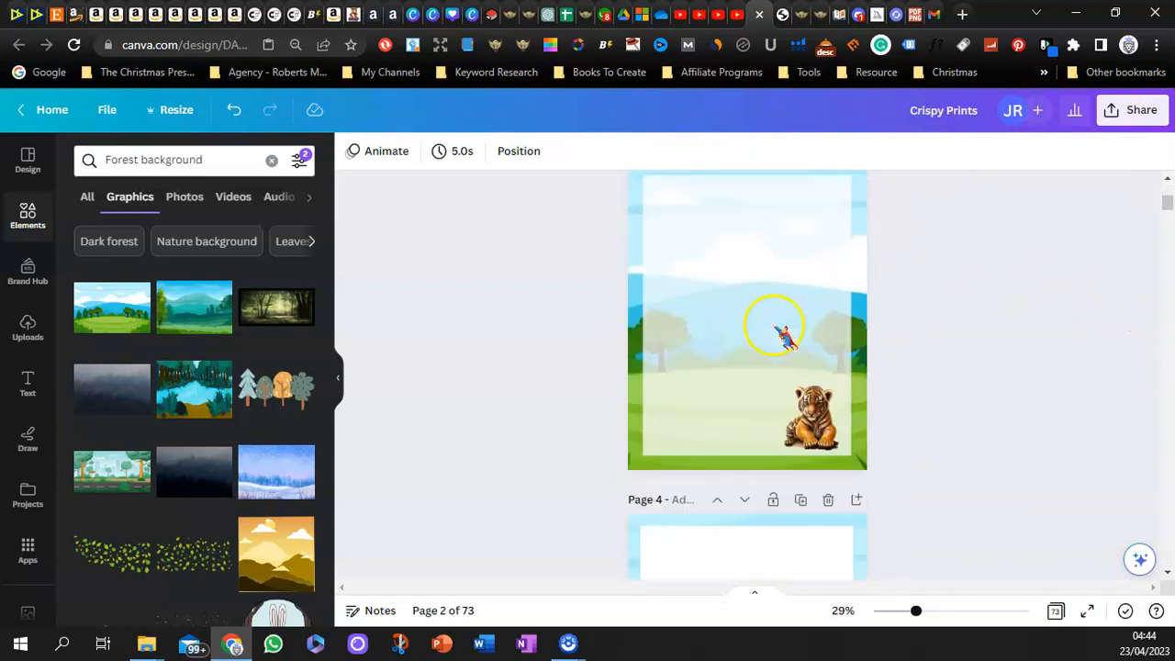
pyautogui.scroll(3, 774, 248)
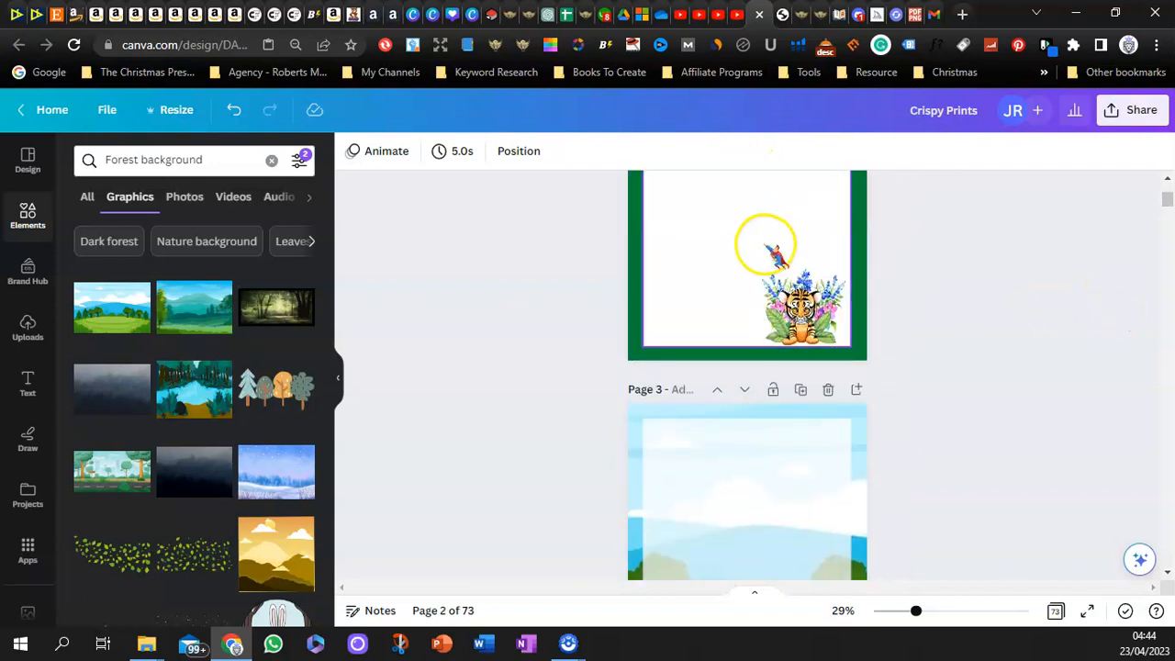
pyautogui.click(1138, 113)
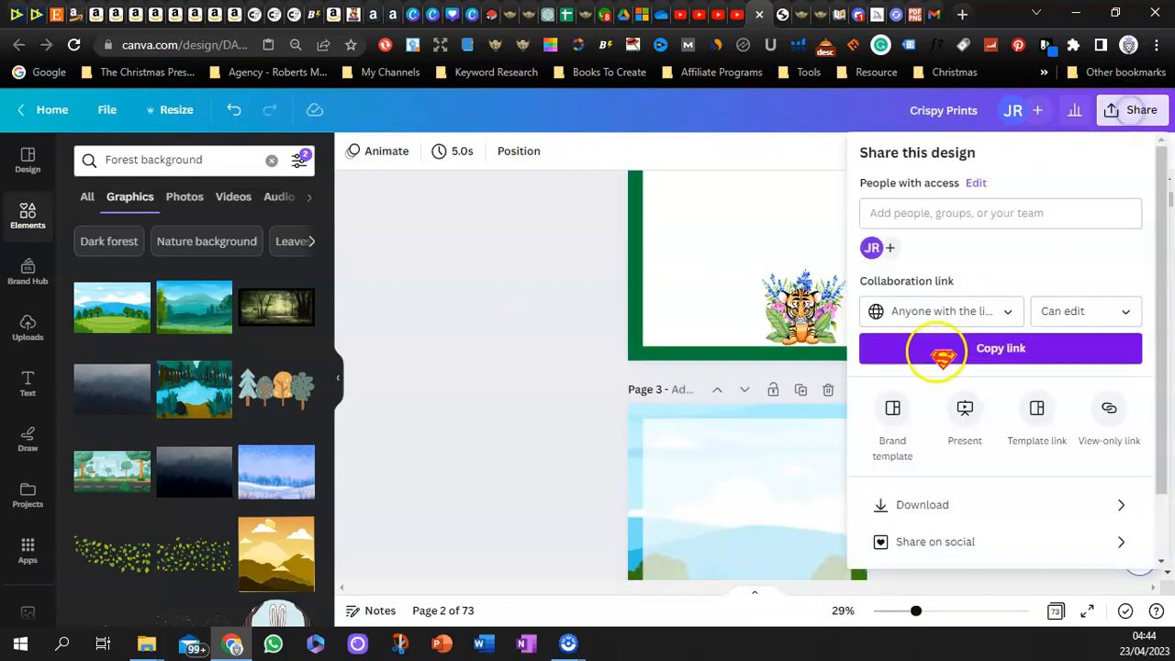
pyautogui.click(929, 506)
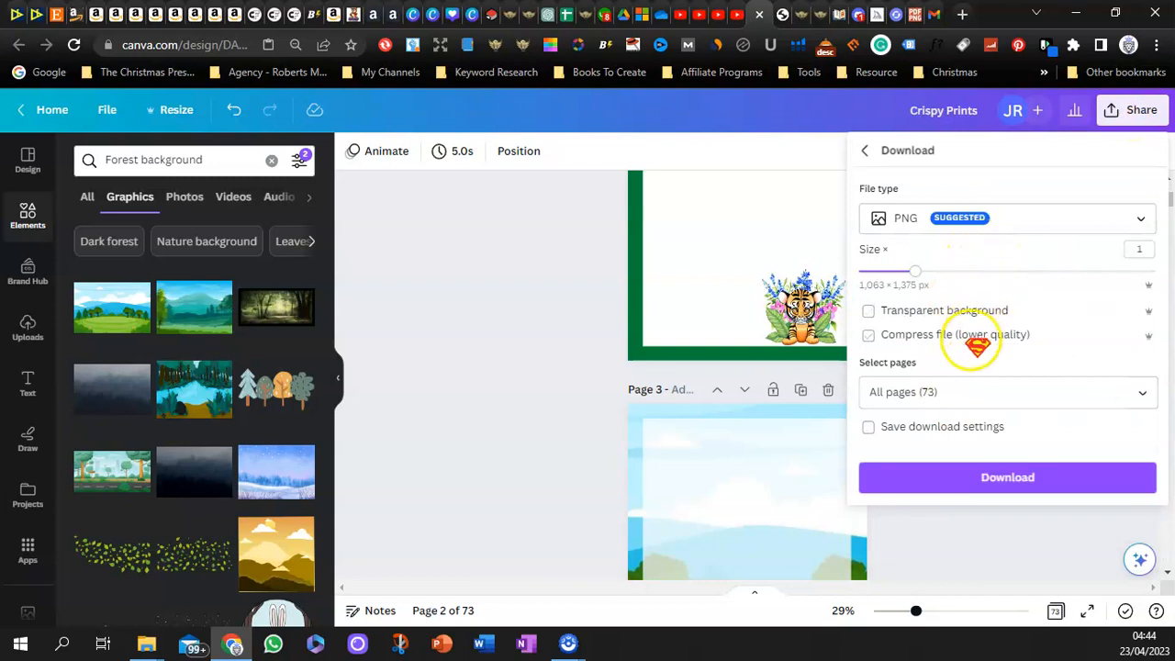
pyautogui.click(933, 391)
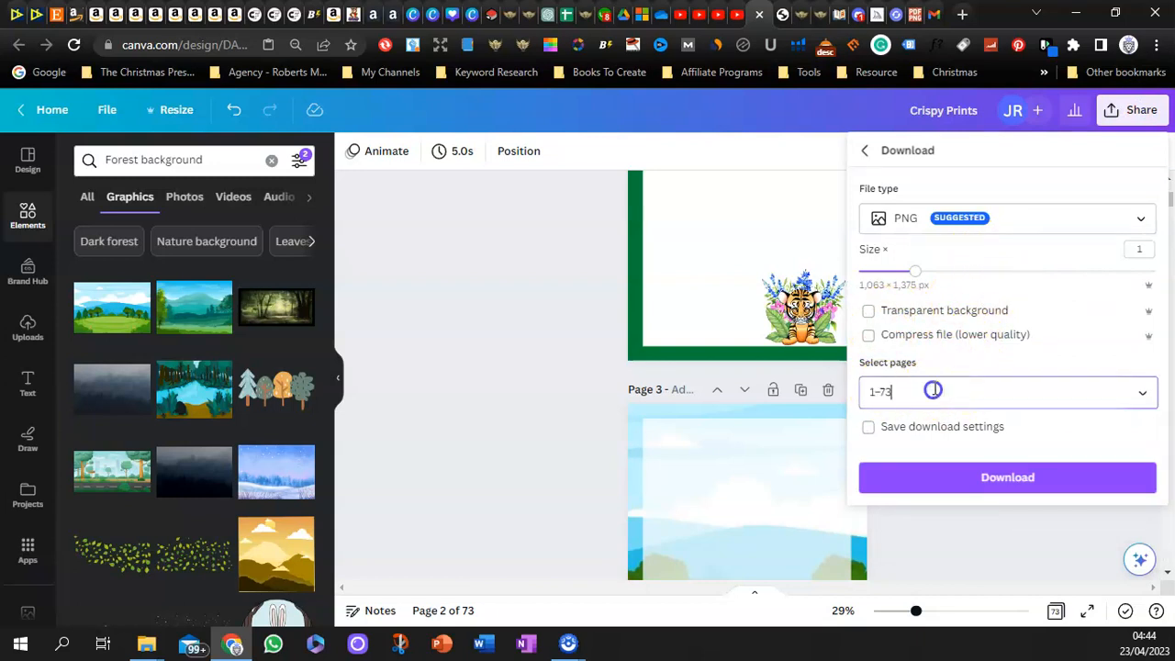
pyautogui.click(1007, 144)
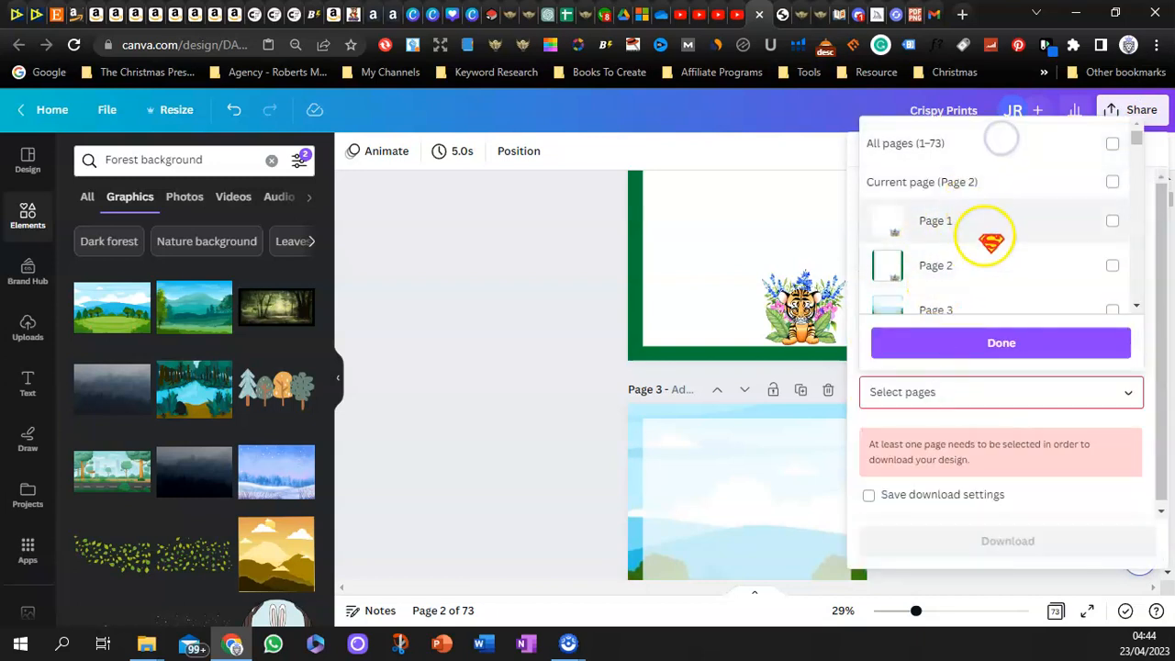
pyautogui.click(991, 265)
pyautogui.click(998, 343)
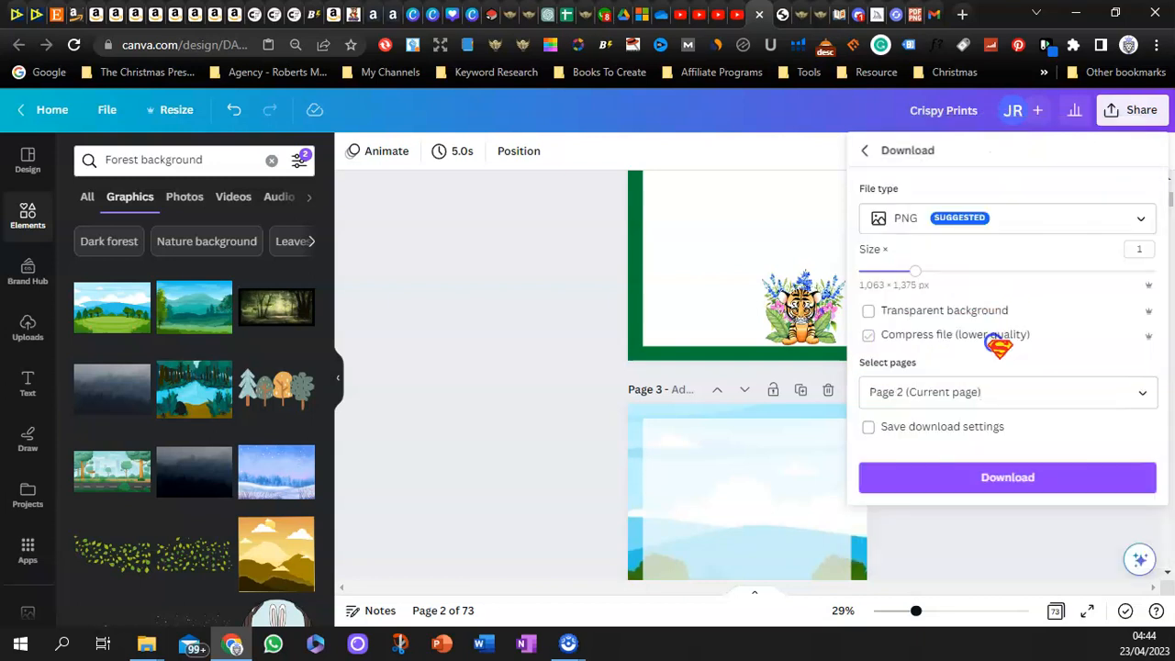
pyautogui.click(1008, 476)
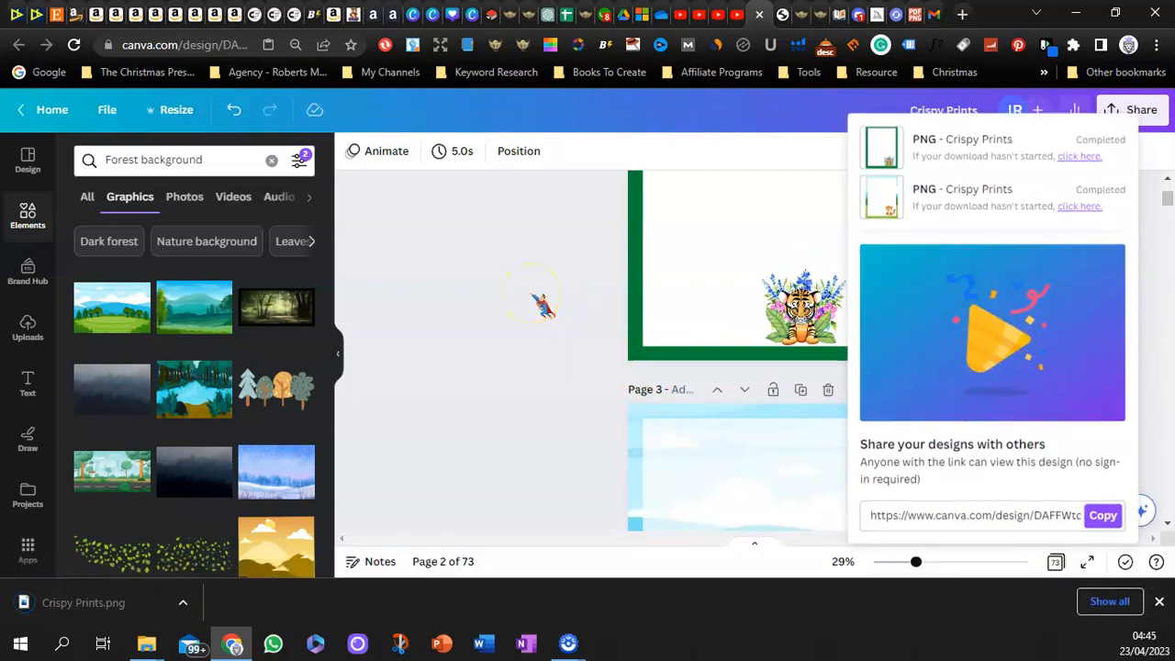
# Step: Switch to the Crispy Prints generator and upload the downloaded Crispy Prints.png as the Step 1 background image
pyautogui.click(780, 16)
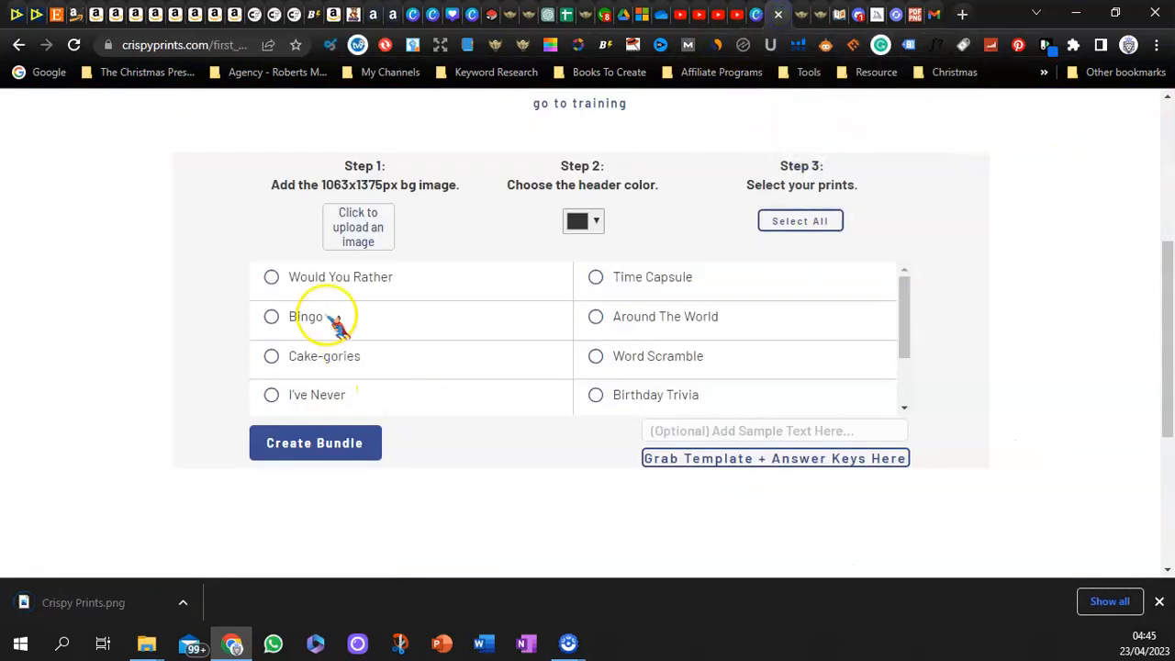
pyautogui.moveTo(99, 617); pyautogui.dragTo(366, 237)
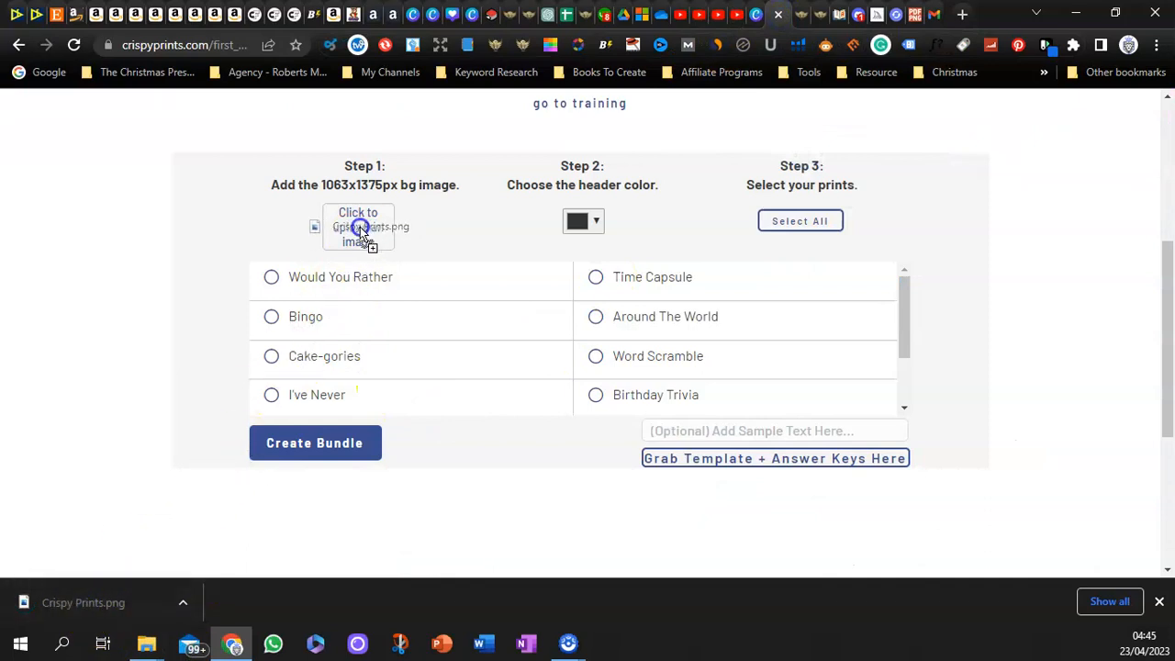
# Step: Add Crispy Prints.png as the background image and create a bundle of the Would You Rather and Time Capsule prints
pyautogui.moveTo(366, 237); pyautogui.dragTo(316, 246)
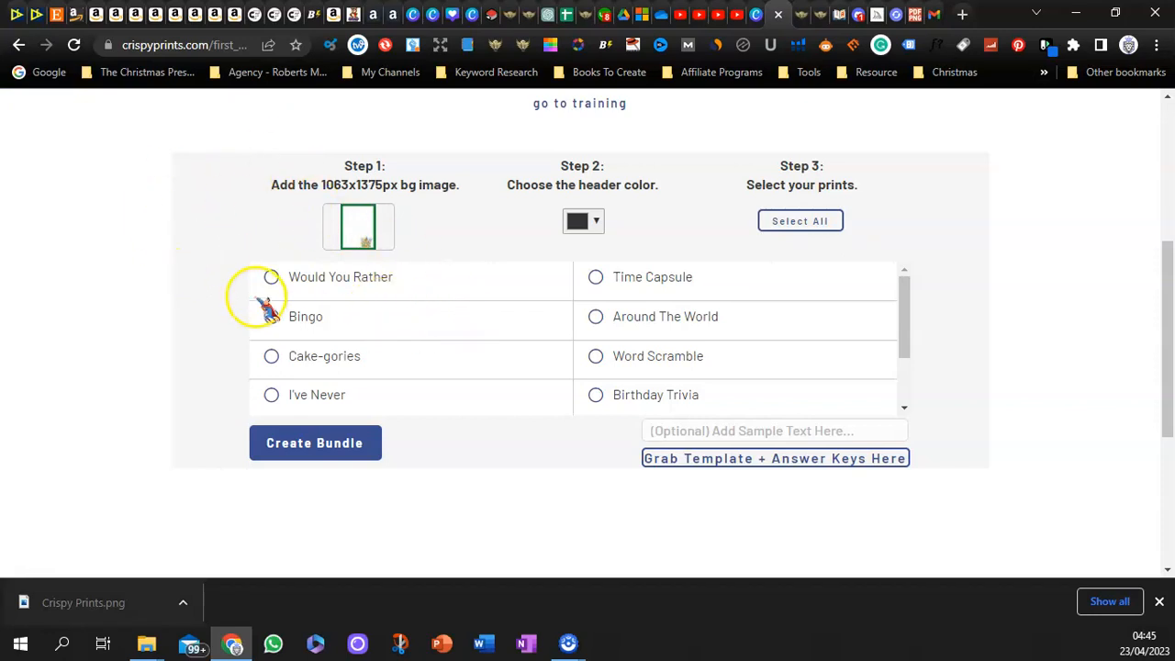
pyautogui.scroll(-1, 322, 337)
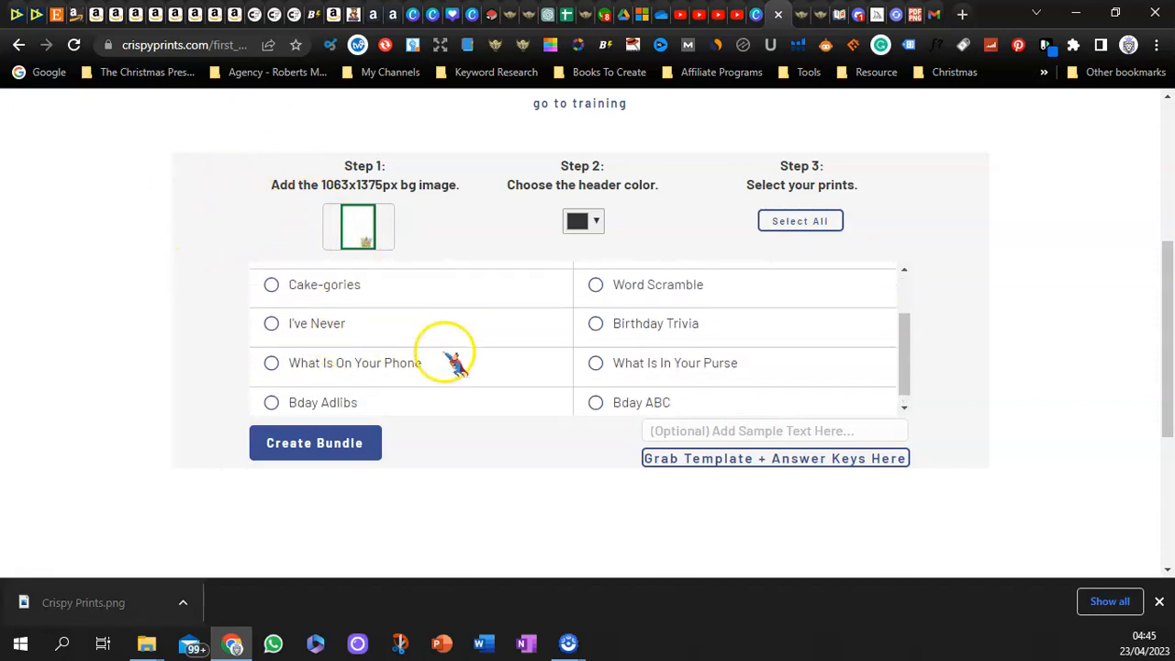
pyautogui.scroll(1, 440, 353)
pyautogui.scroll(-1, 493, 357)
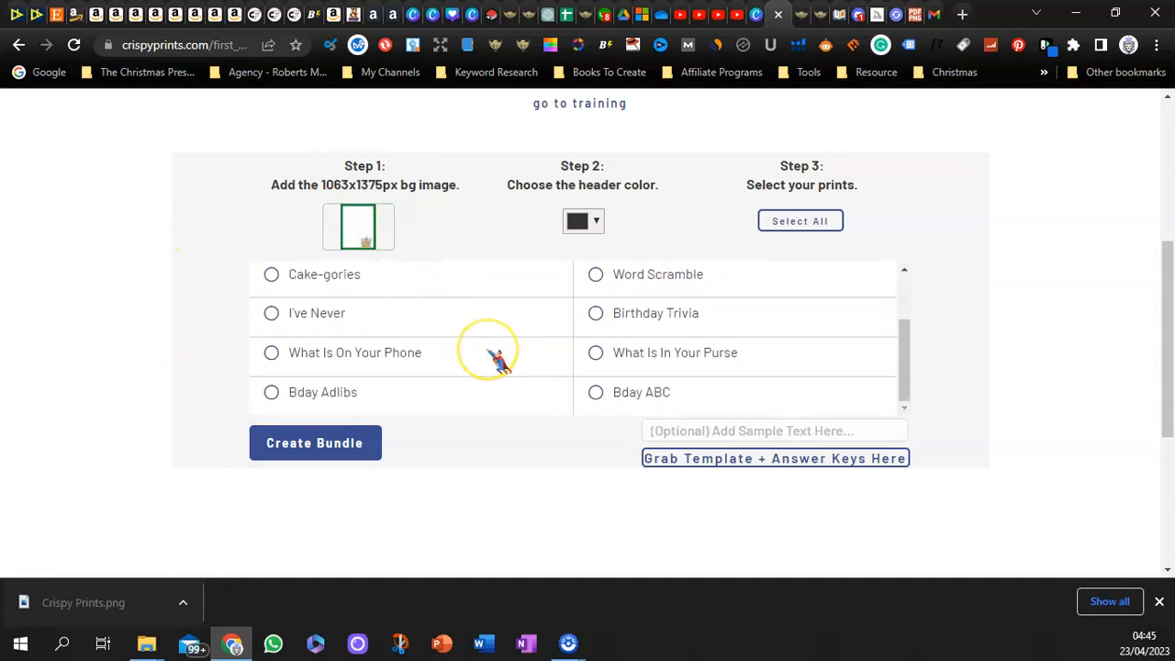
pyautogui.click(697, 431)
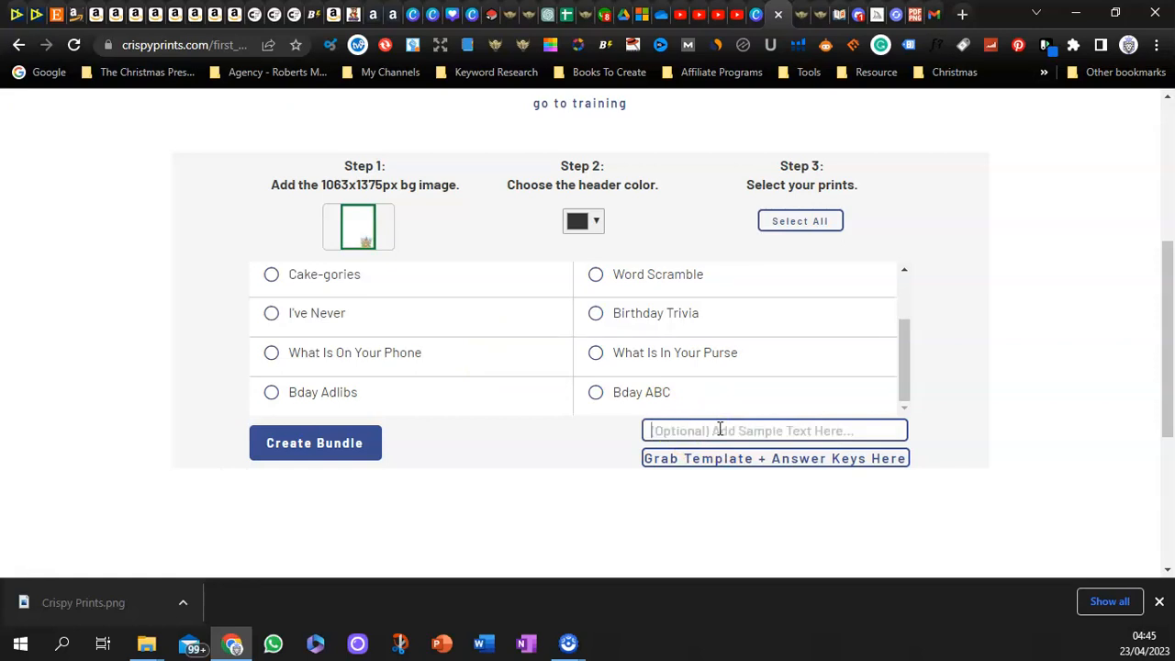
pyautogui.scroll(6, 367, 367)
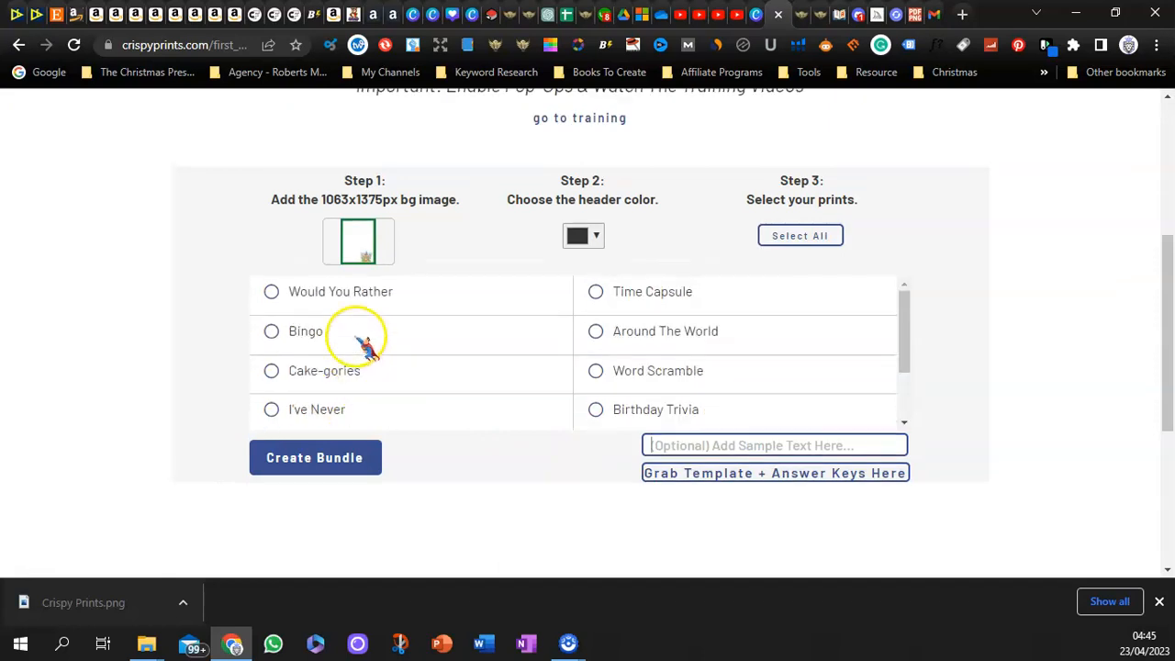
pyautogui.scroll(-3, 444, 413)
pyautogui.click(271, 277)
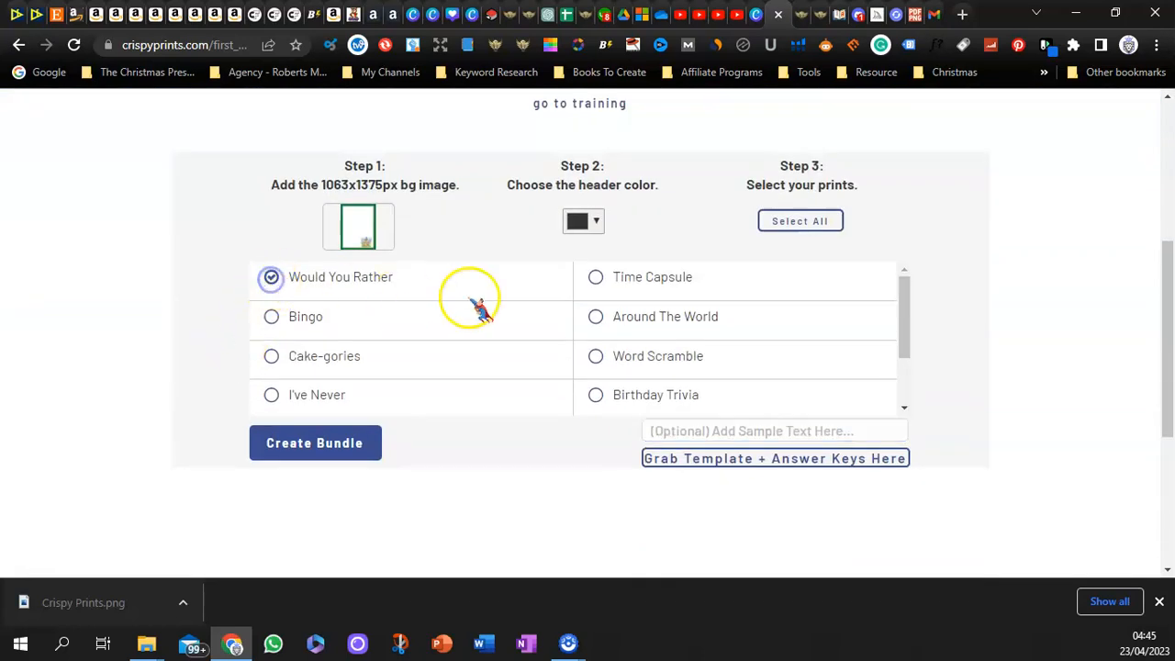
pyautogui.click(595, 277)
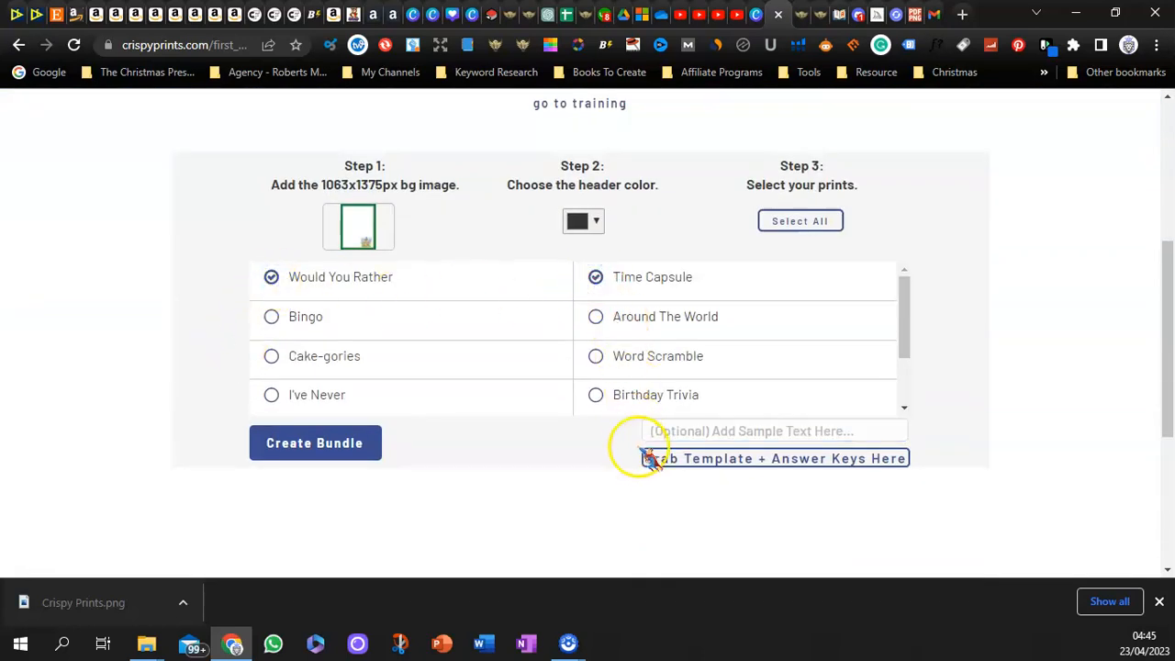
pyautogui.click(309, 445)
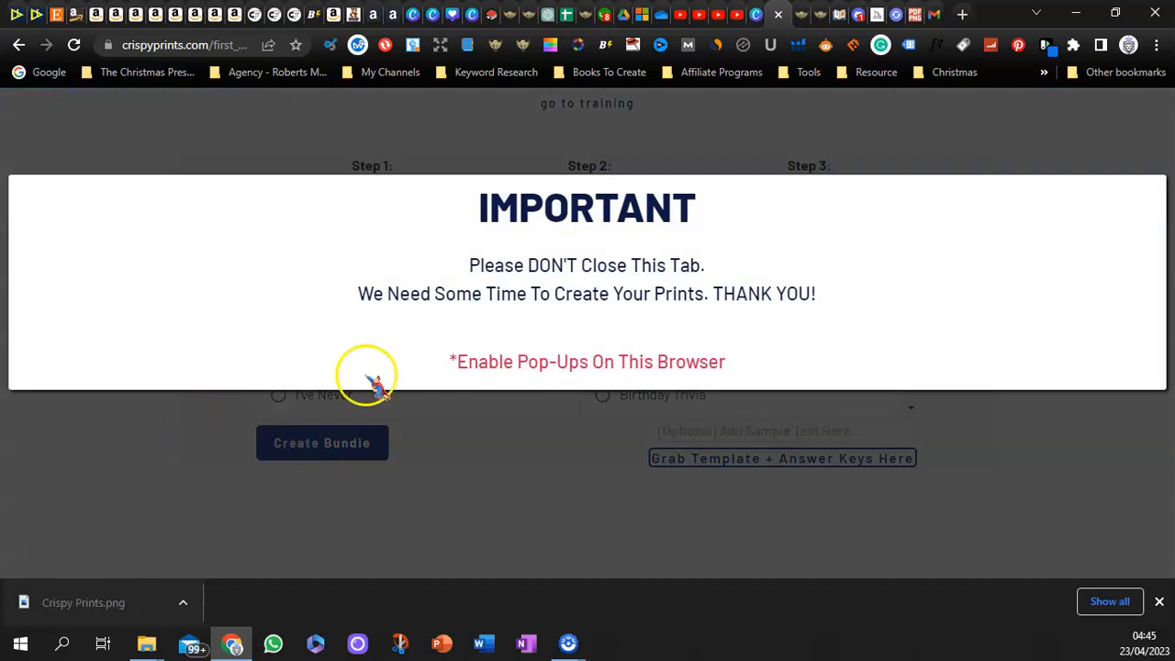
# Step: Switch to the Canva design and download only page 3 as a PNG at size 1 (1,063 × 1,375 px)
pyautogui.click(753, 15)
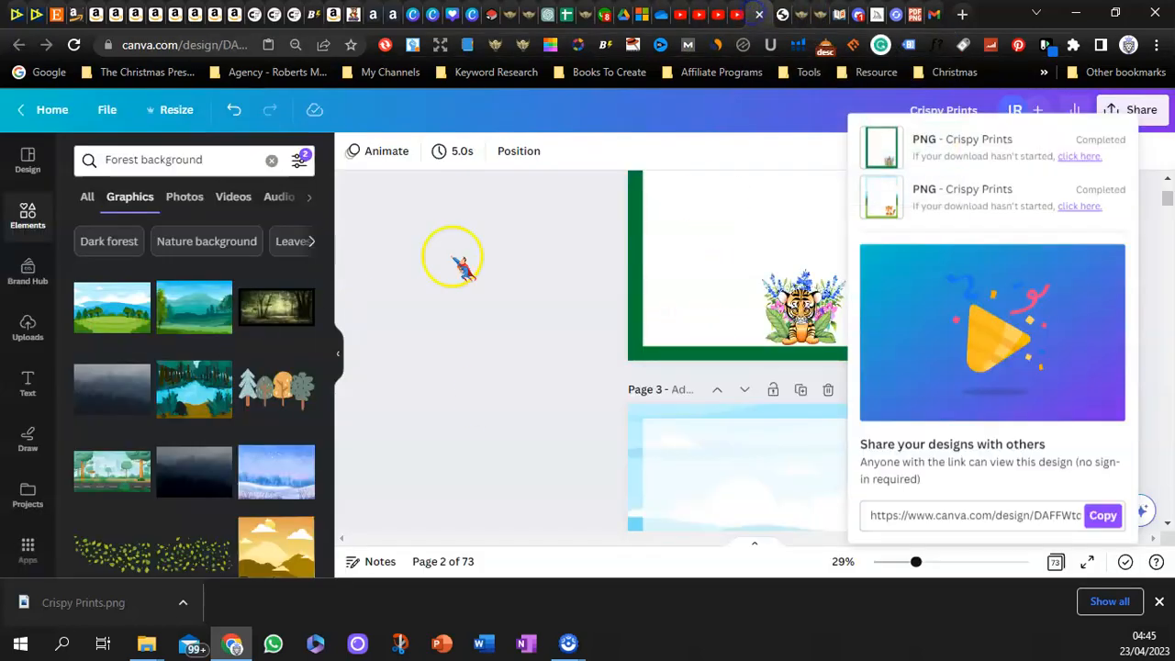
pyautogui.click(512, 327)
pyautogui.click(1134, 109)
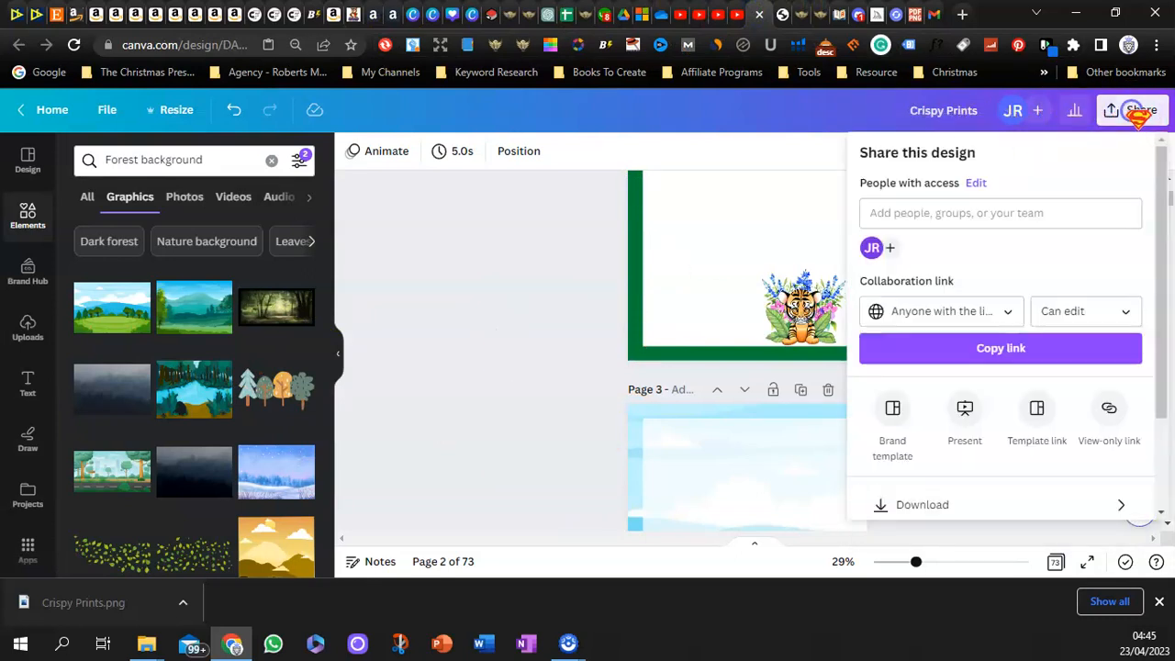
pyautogui.click(914, 505)
pyautogui.click(945, 395)
pyautogui.click(949, 145)
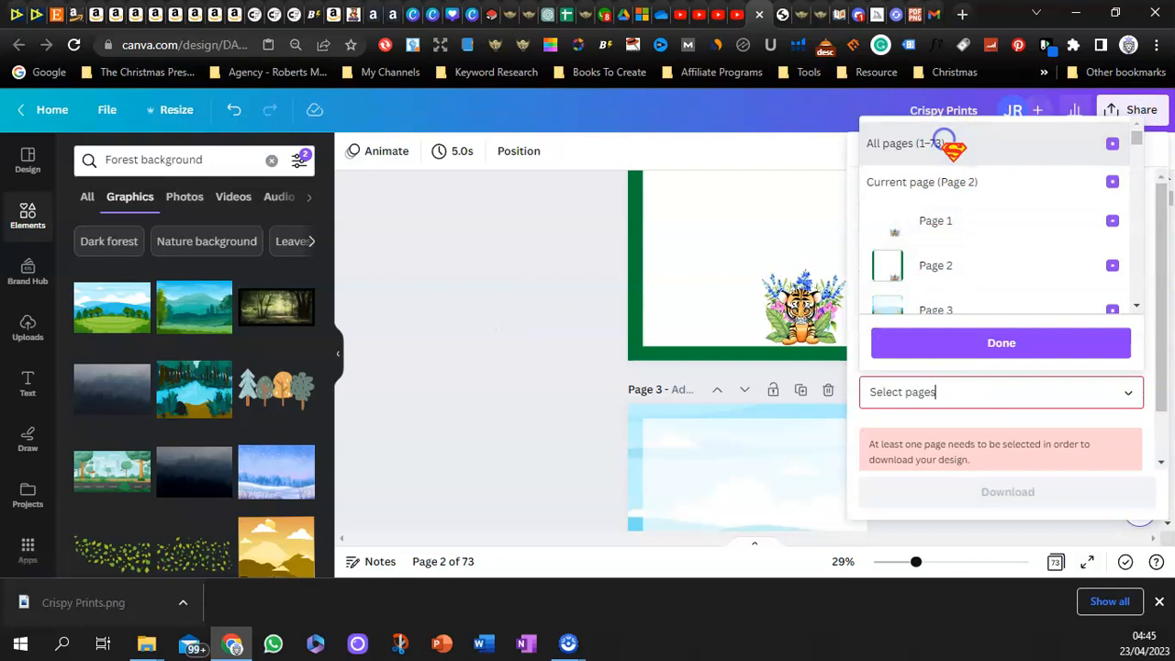
pyautogui.click(966, 310)
pyautogui.click(1000, 343)
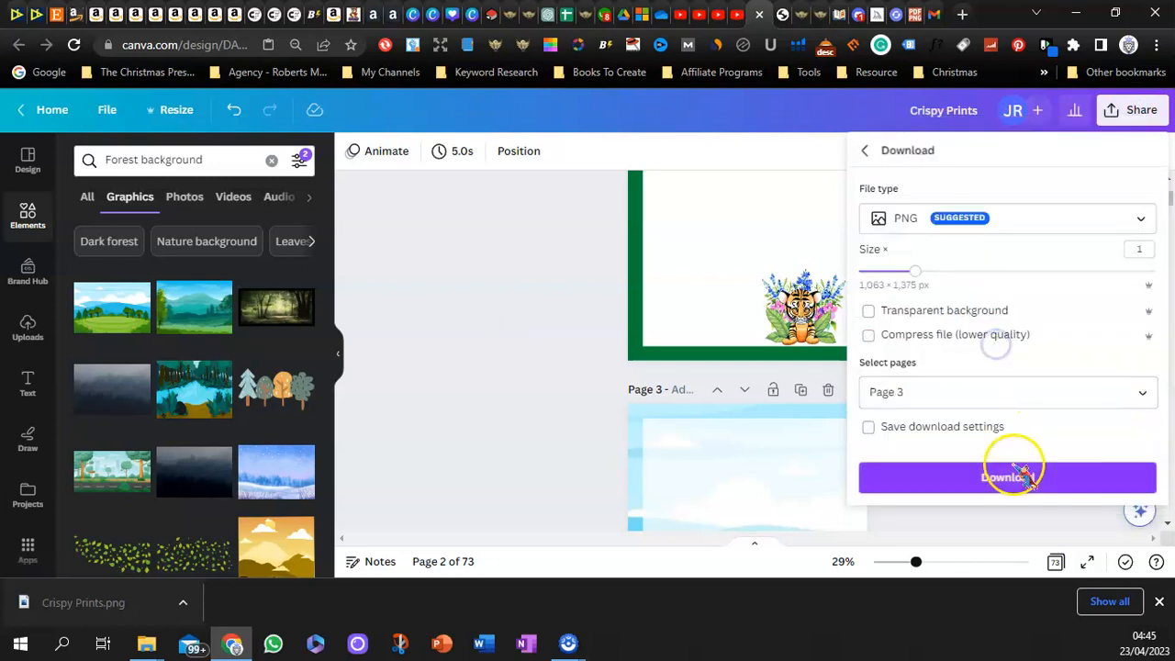
pyautogui.click(1019, 478)
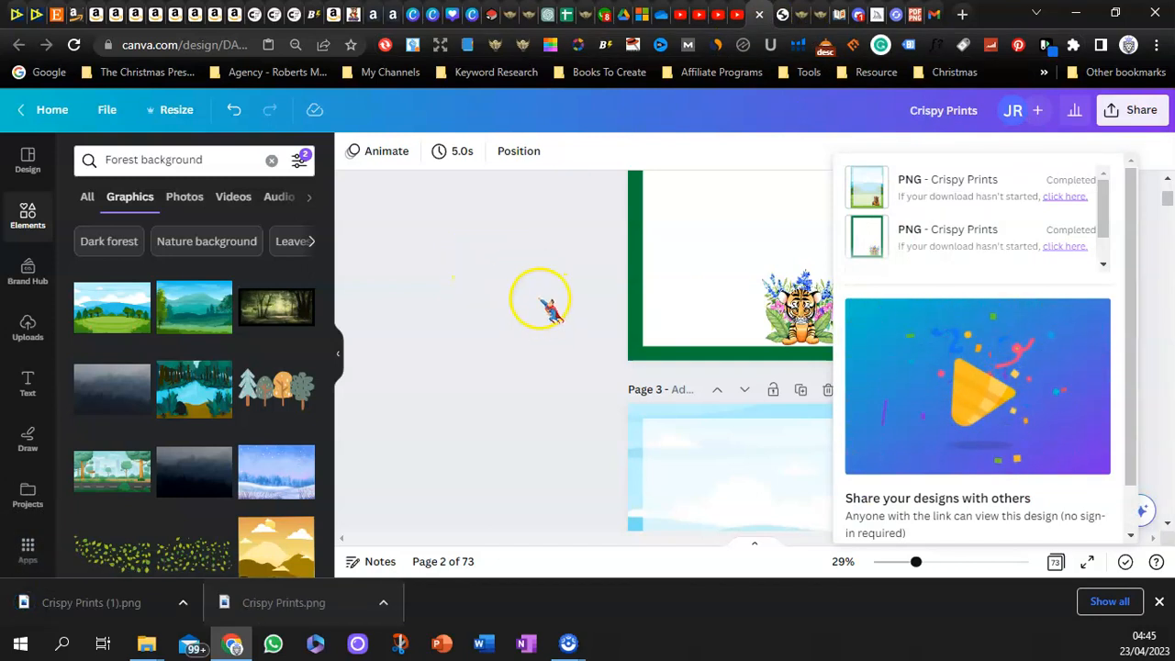
# Step: View the generated Bday.pdf with the Would You Rather and Birthday Time Capsule pages at 50% zoom
pyautogui.click(777, 13)
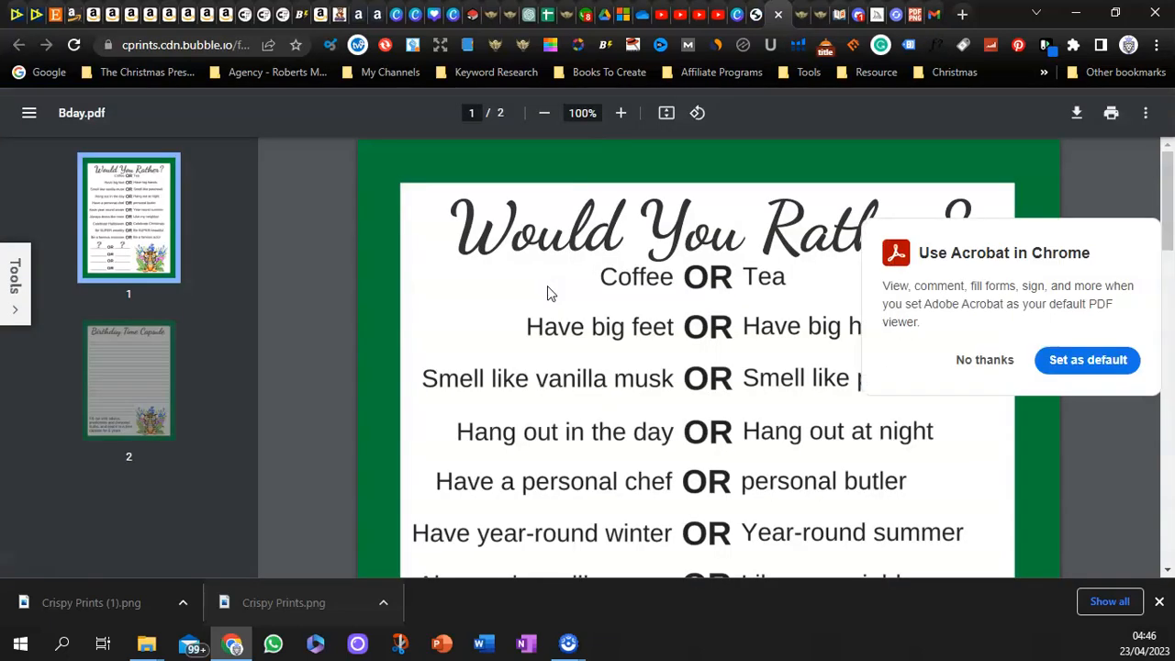
pyautogui.click(543, 113)
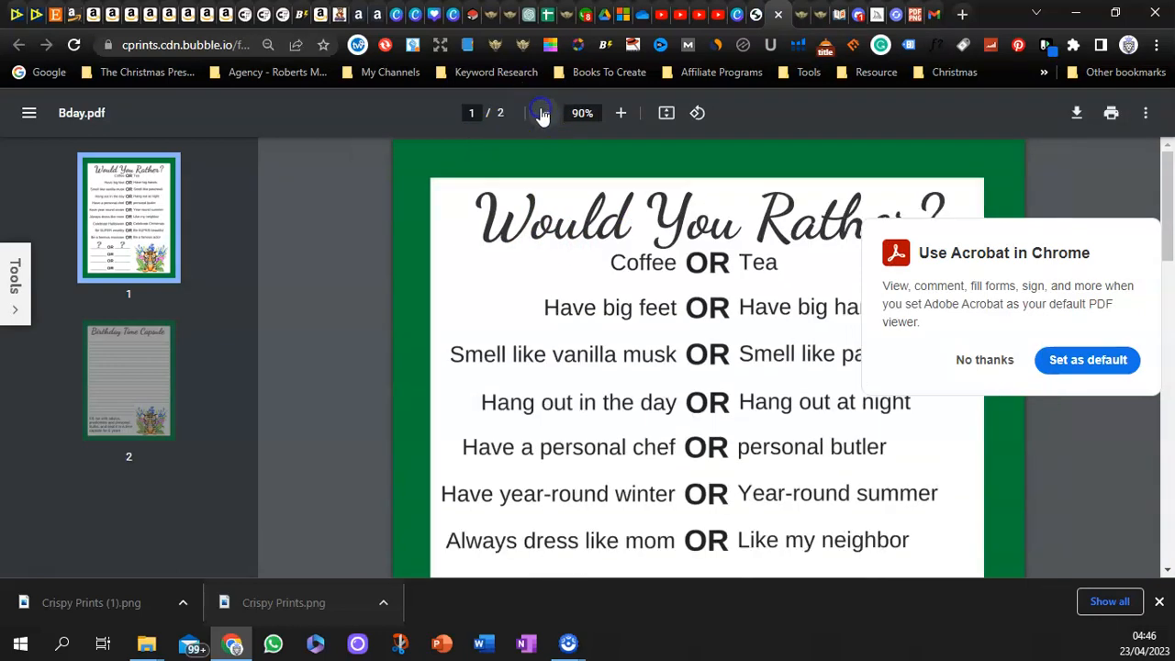
pyautogui.click(543, 113)
pyautogui.click(544, 113)
pyautogui.click(544, 113)
pyautogui.click(985, 360)
pyautogui.click(544, 113)
pyautogui.click(543, 113)
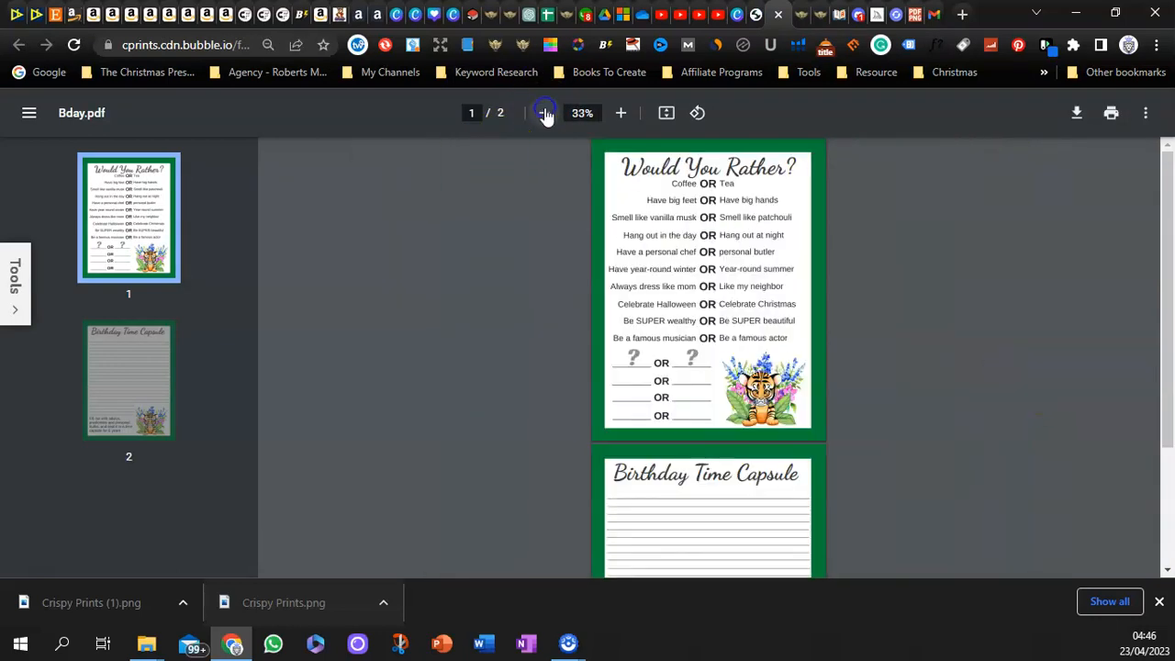
pyautogui.click(621, 115)
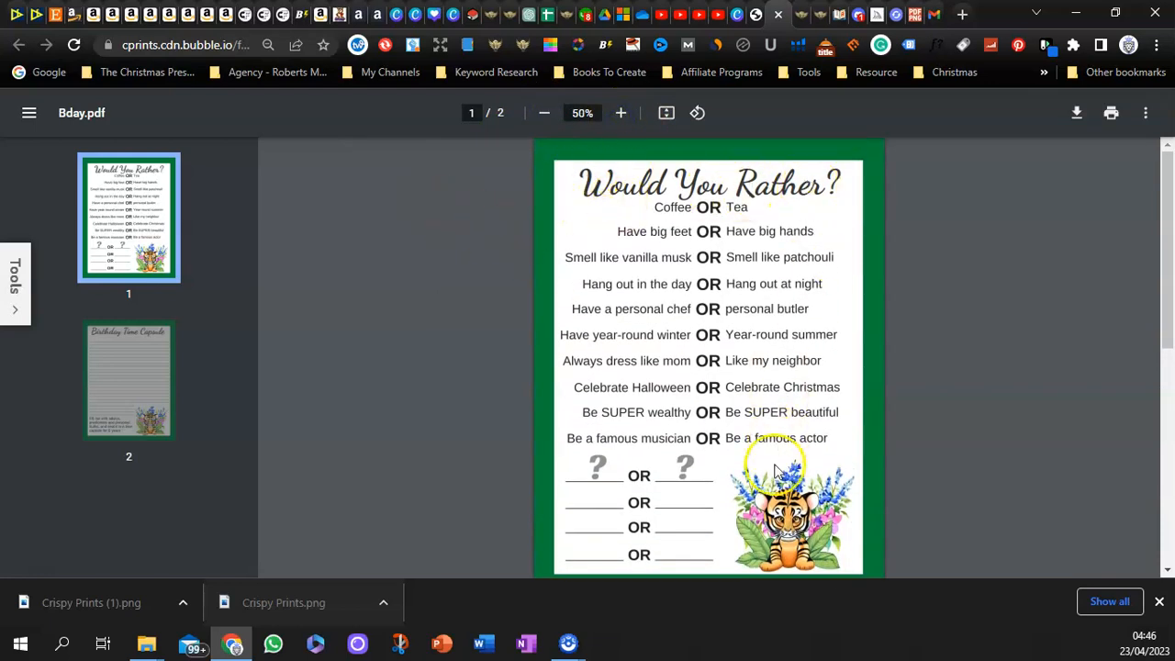
# Step: Return to the Crispy Prints generator and set the header color to green #35c05a
pyautogui.click(759, 15)
pyautogui.click(588, 221)
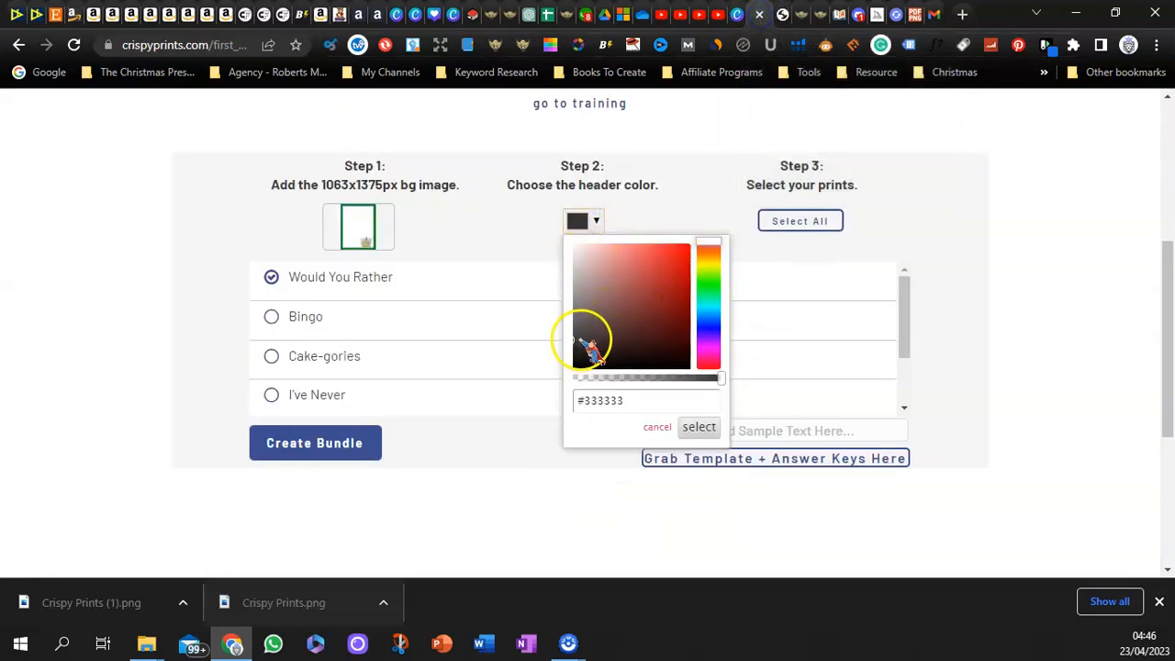
pyautogui.click(707, 290)
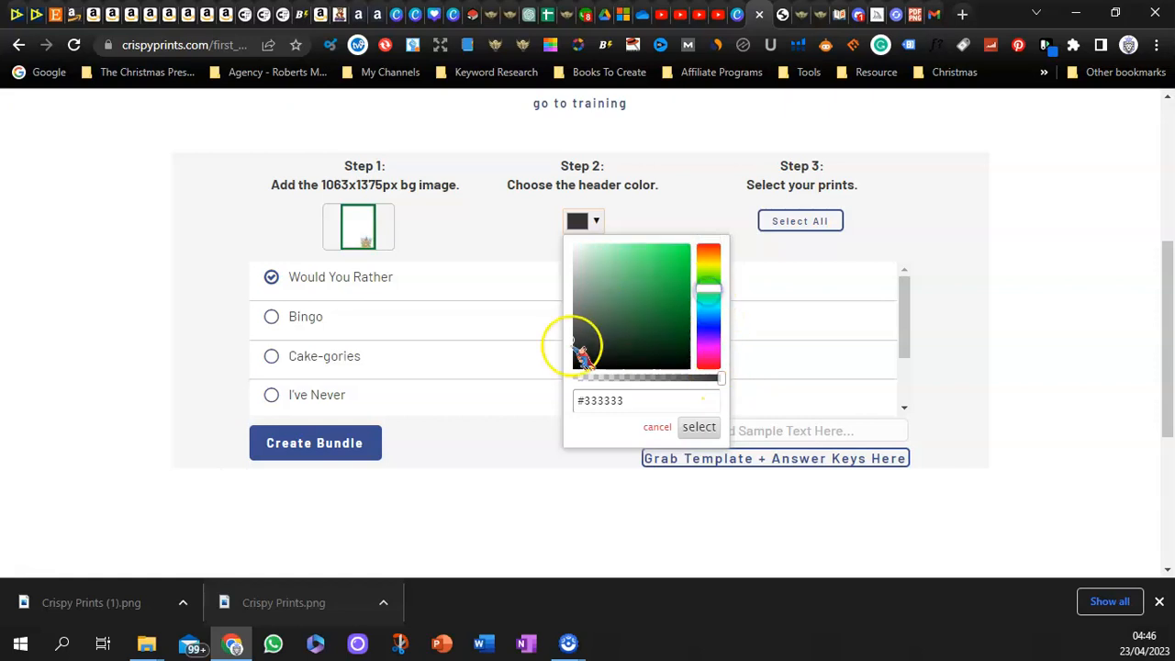
pyautogui.moveTo(582, 341); pyautogui.dragTo(679, 258)
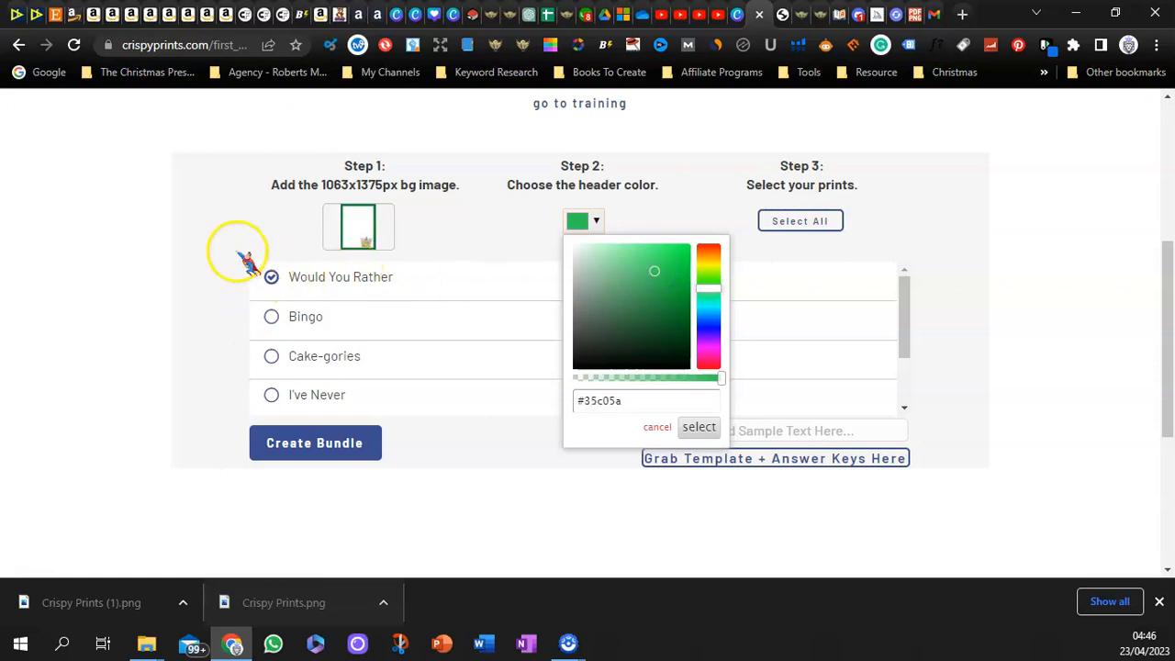
# Step: Replace the selected prints with Bingo and Around The World and create a bundle from them
pyautogui.click(273, 317)
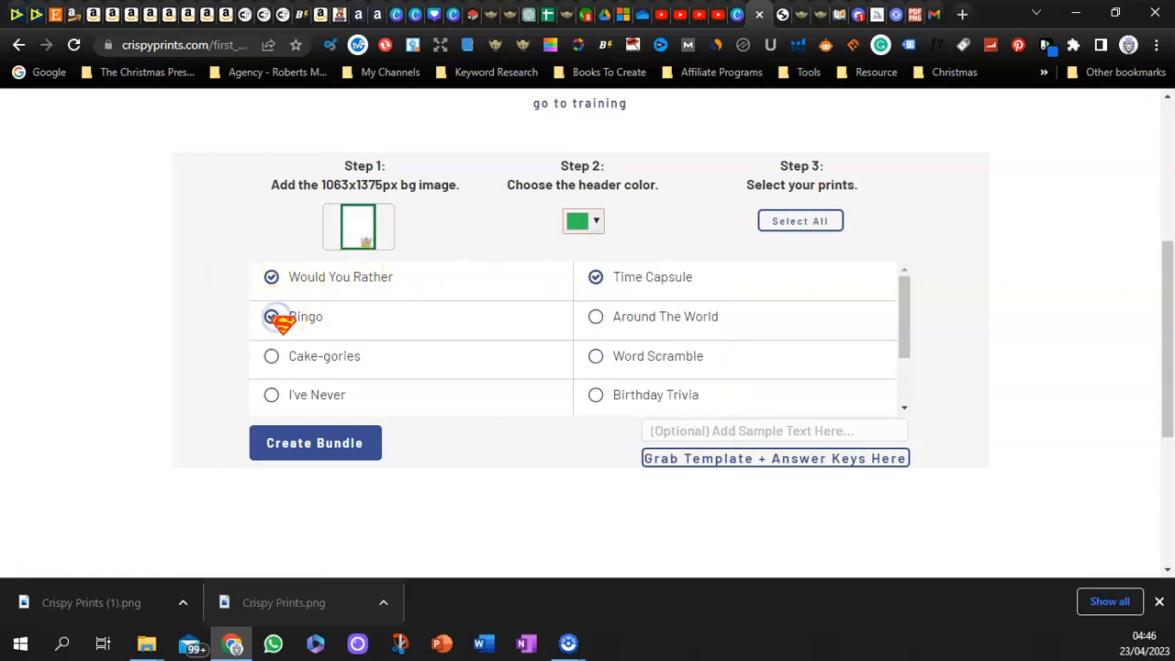
pyautogui.click(273, 277)
pyautogui.click(597, 277)
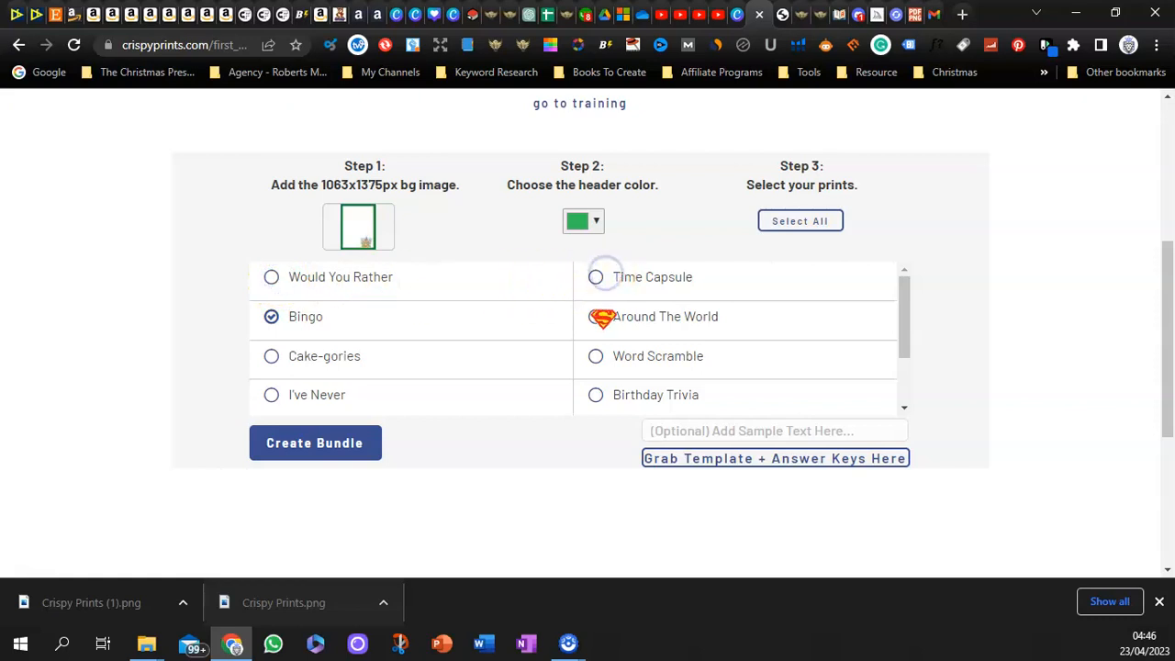
pyautogui.click(306, 444)
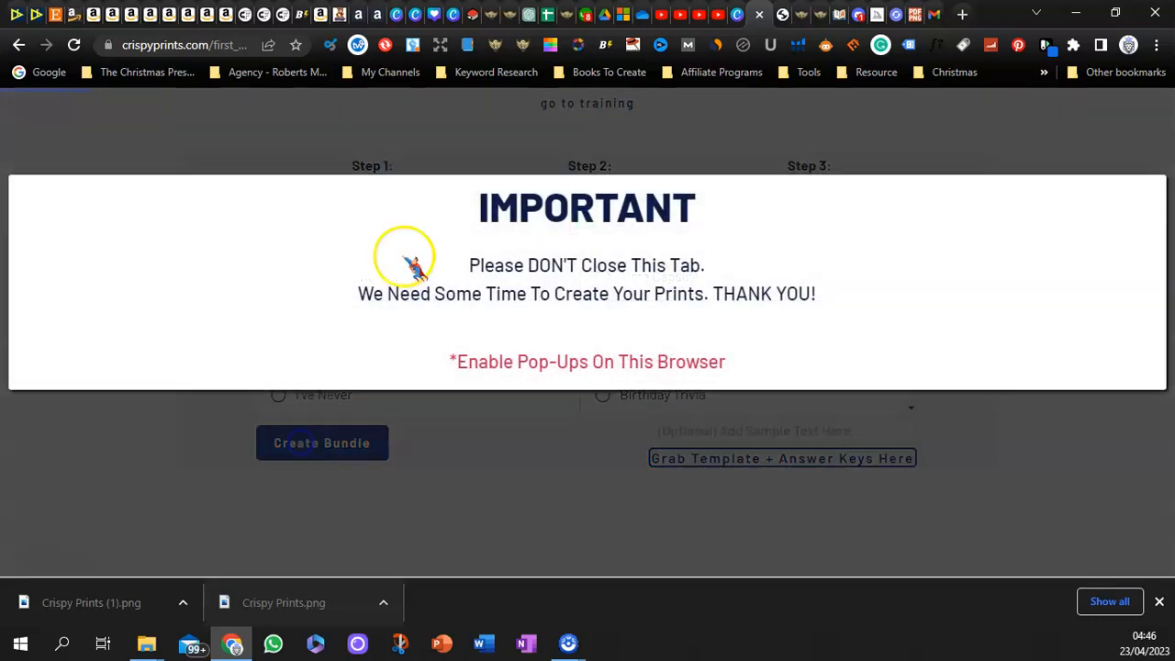
# Step: Examine the layout of the Would You Rather and Birthday Time Capsule pages in the first generated PDF
pyautogui.click(767, 14)
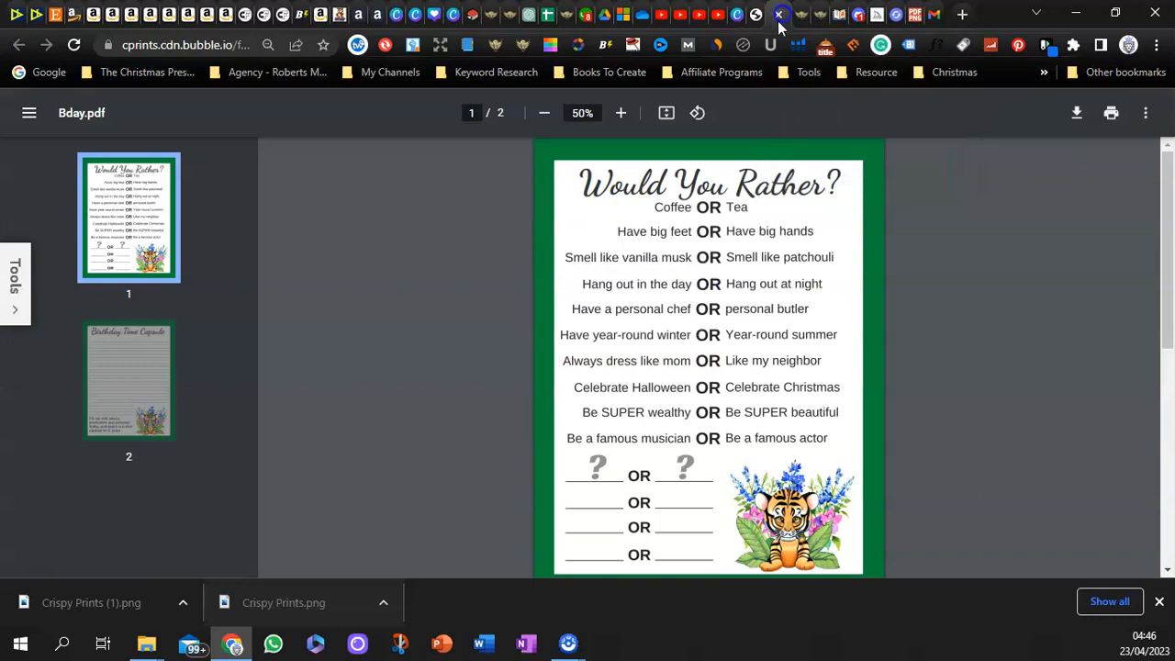
pyautogui.scroll(-1, 808, 514)
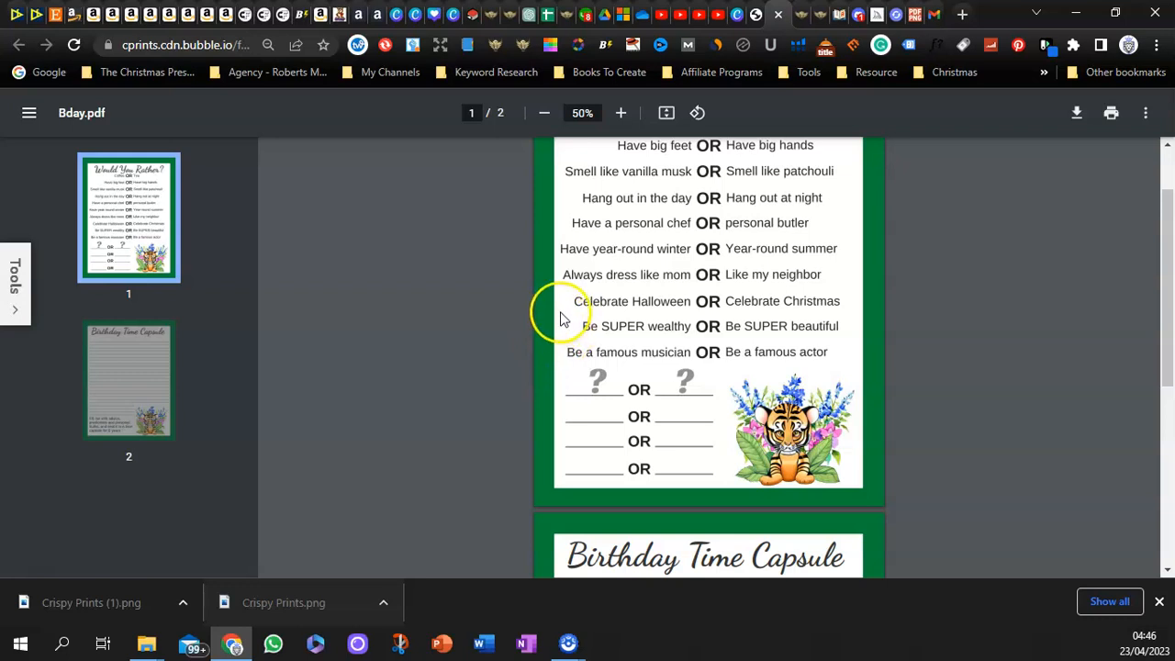
pyautogui.scroll(1, 432, 292)
pyautogui.scroll(-5, 431, 292)
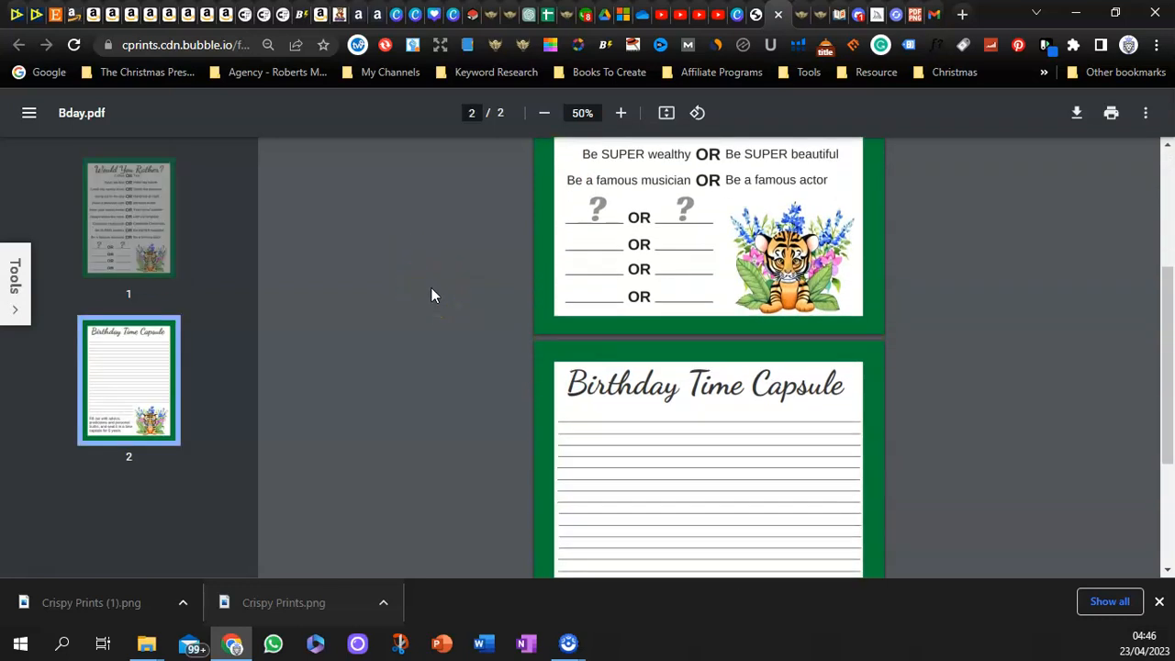
pyautogui.scroll(1, 593, 320)
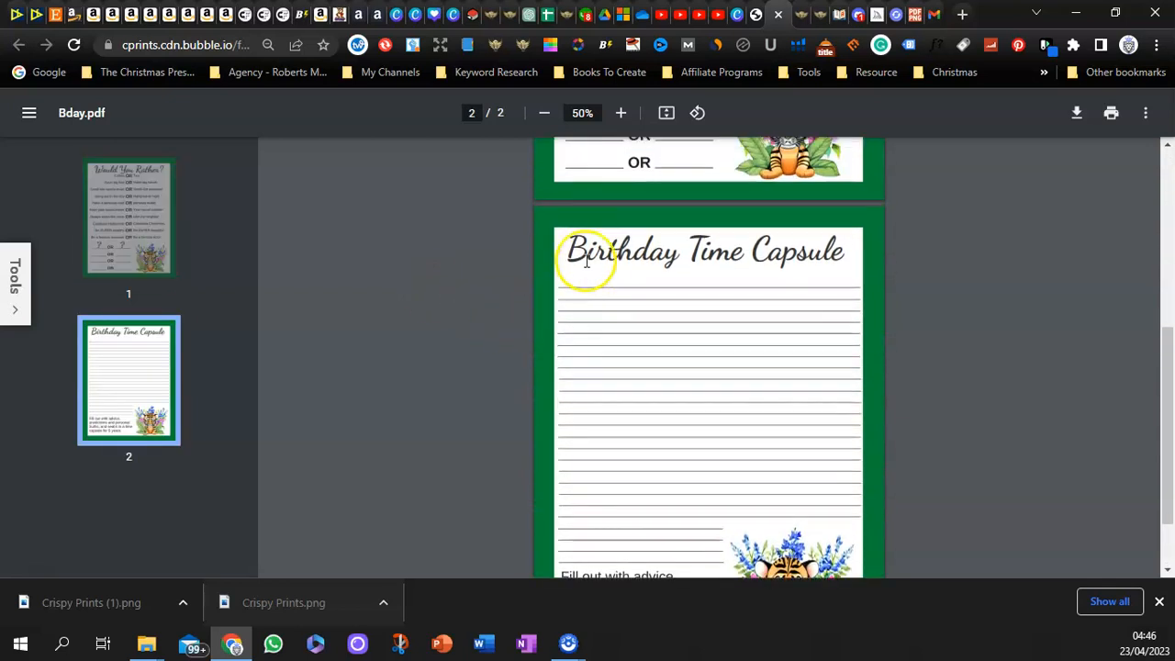
pyautogui.scroll(-1, 537, 343)
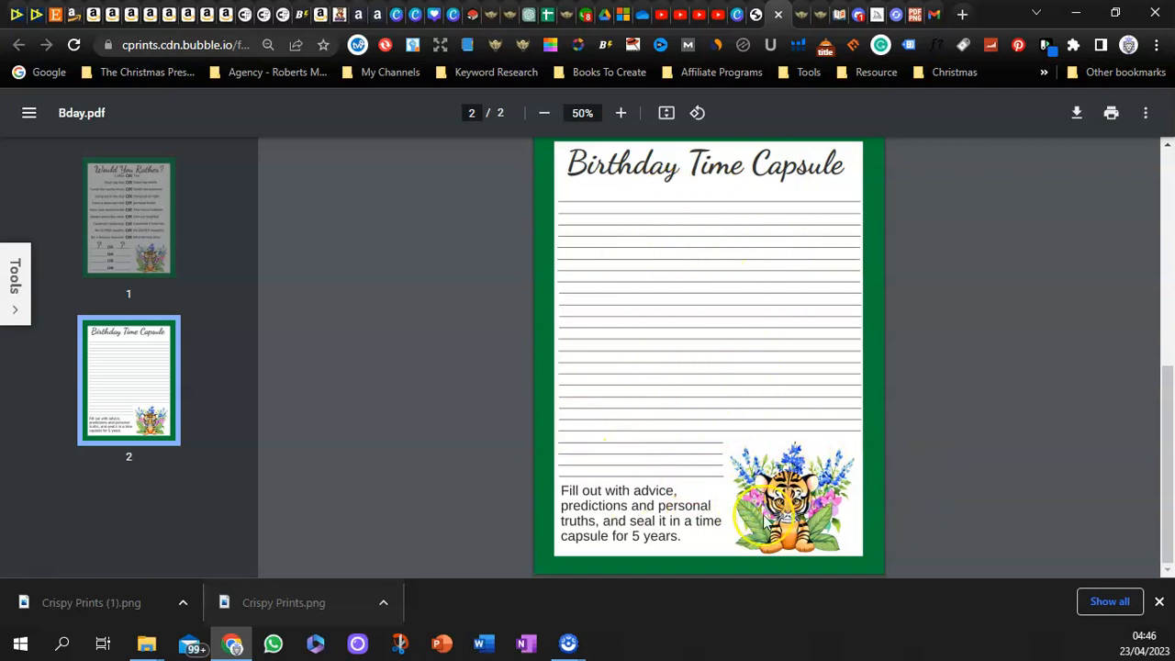
pyautogui.scroll(5, 416, 431)
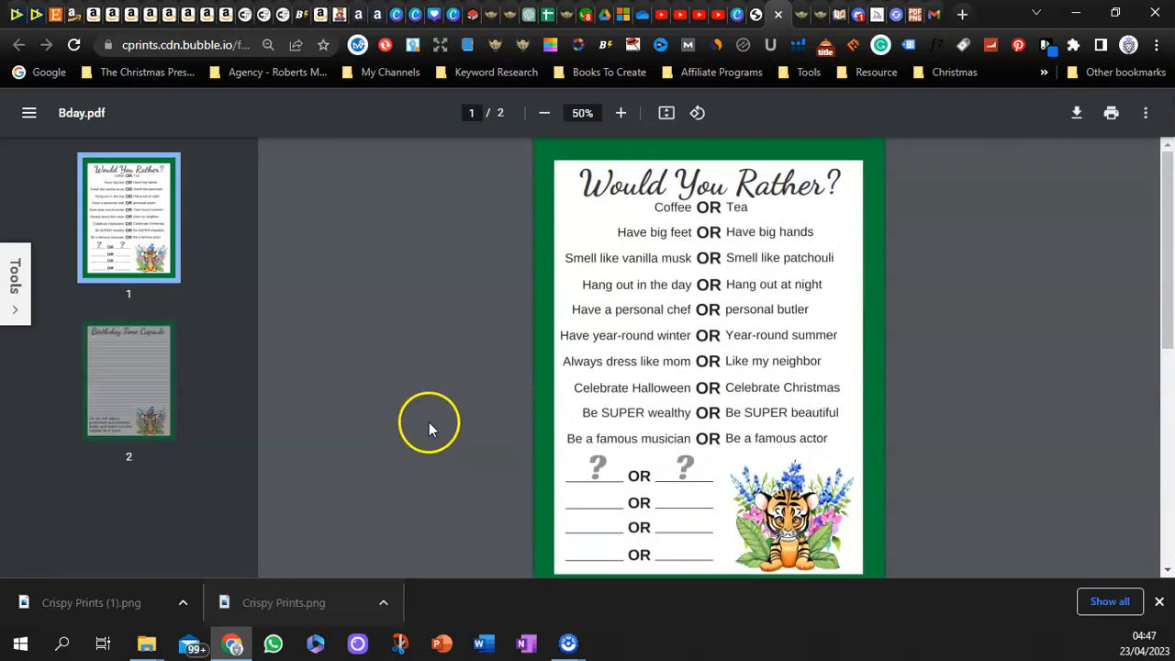
# Step: Examine the green headers and layout of the Birthday Bingo and Around The World pages in the new PDF at 50% zoom
pyautogui.click(756, 16)
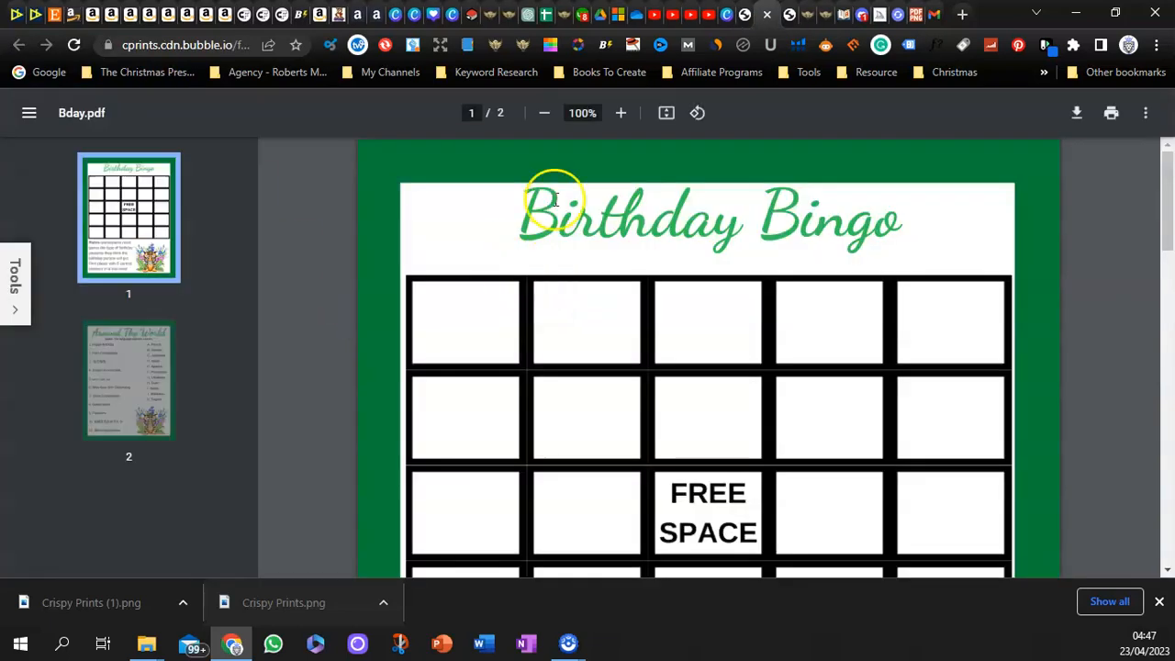
pyautogui.click(540, 112)
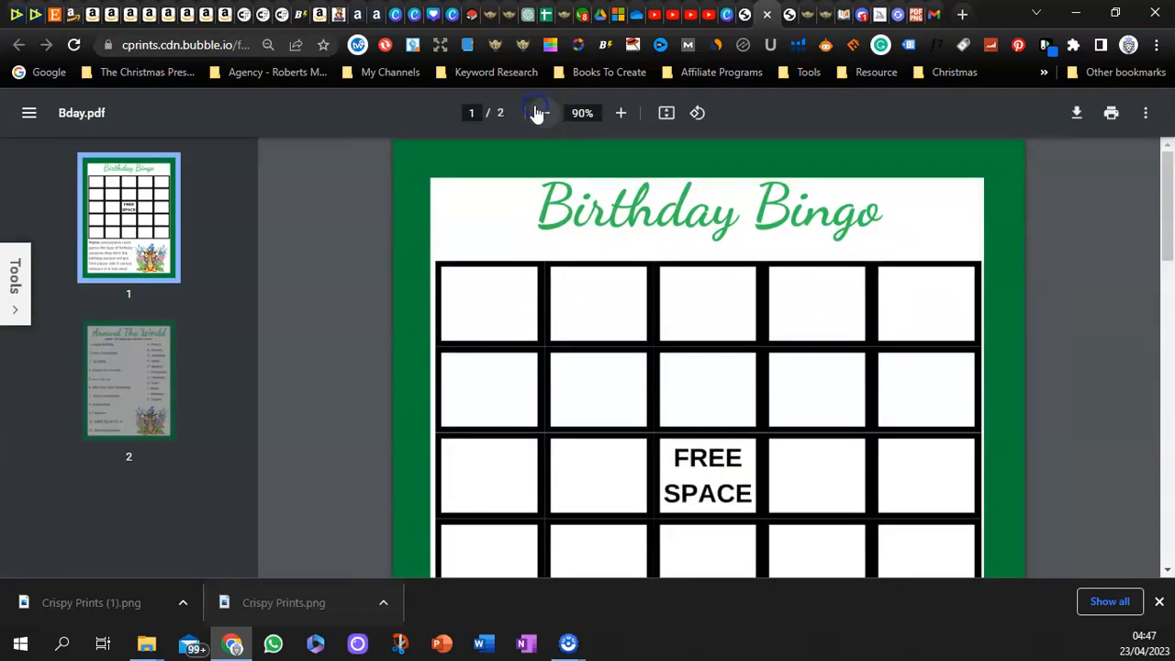
pyautogui.click(540, 112)
pyautogui.click(540, 112)
pyautogui.click(540, 112)
pyautogui.click(540, 112)
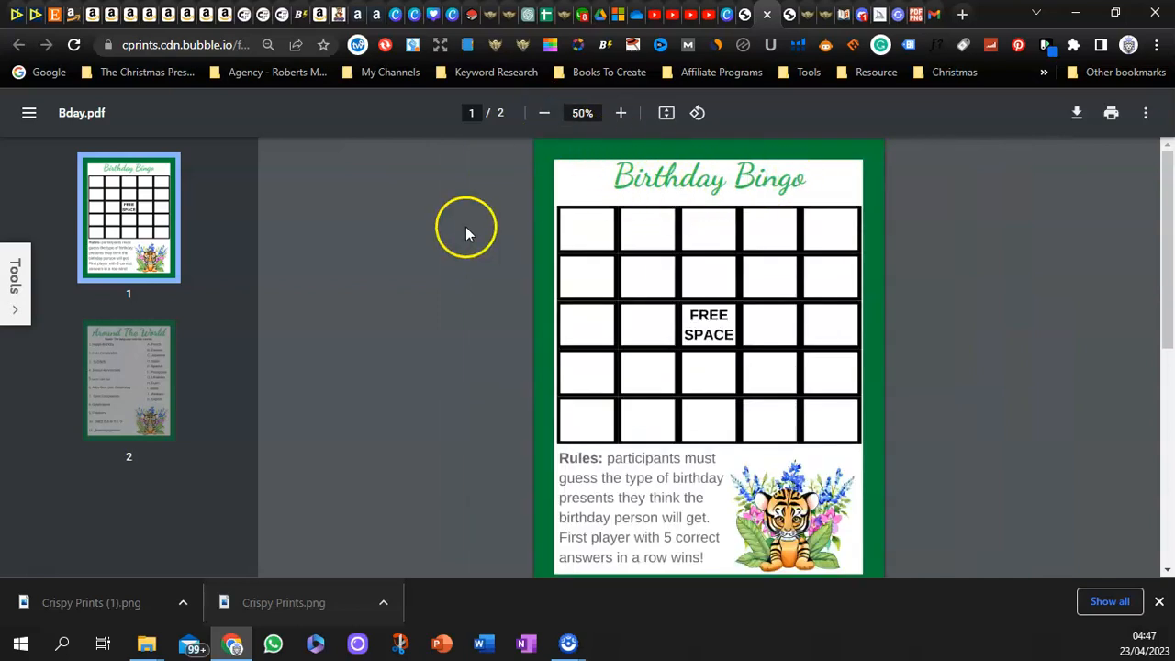
pyautogui.scroll(-3, 439, 250)
pyautogui.scroll(-1, 834, 270)
pyautogui.scroll(-3, 669, 309)
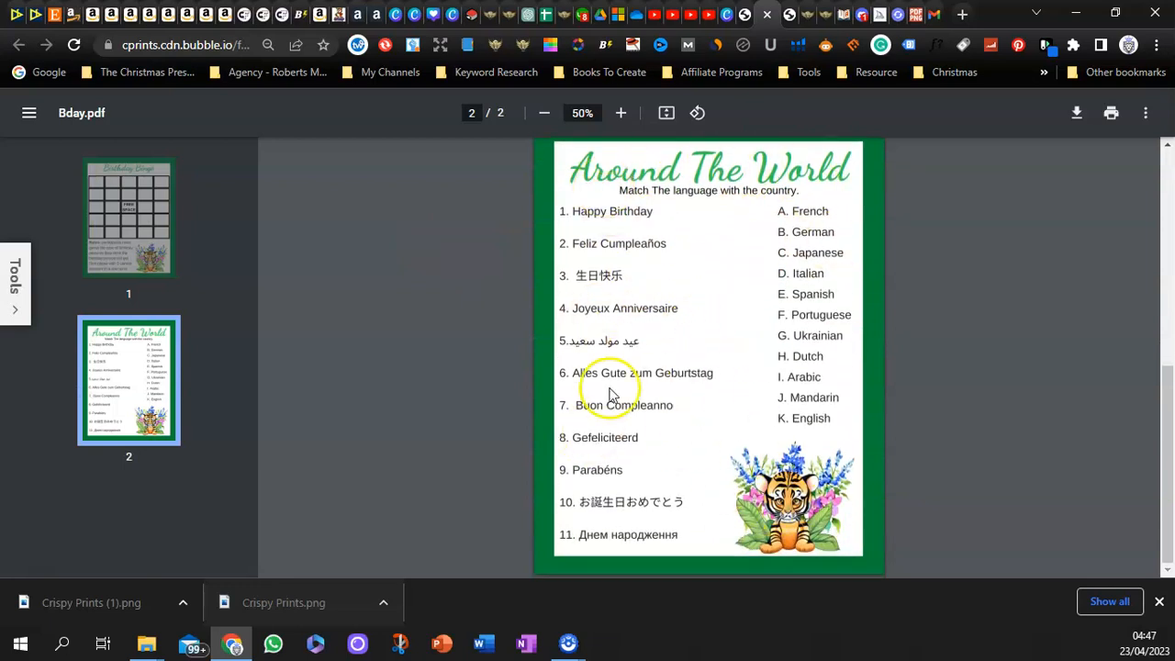
pyautogui.scroll(3, 747, 487)
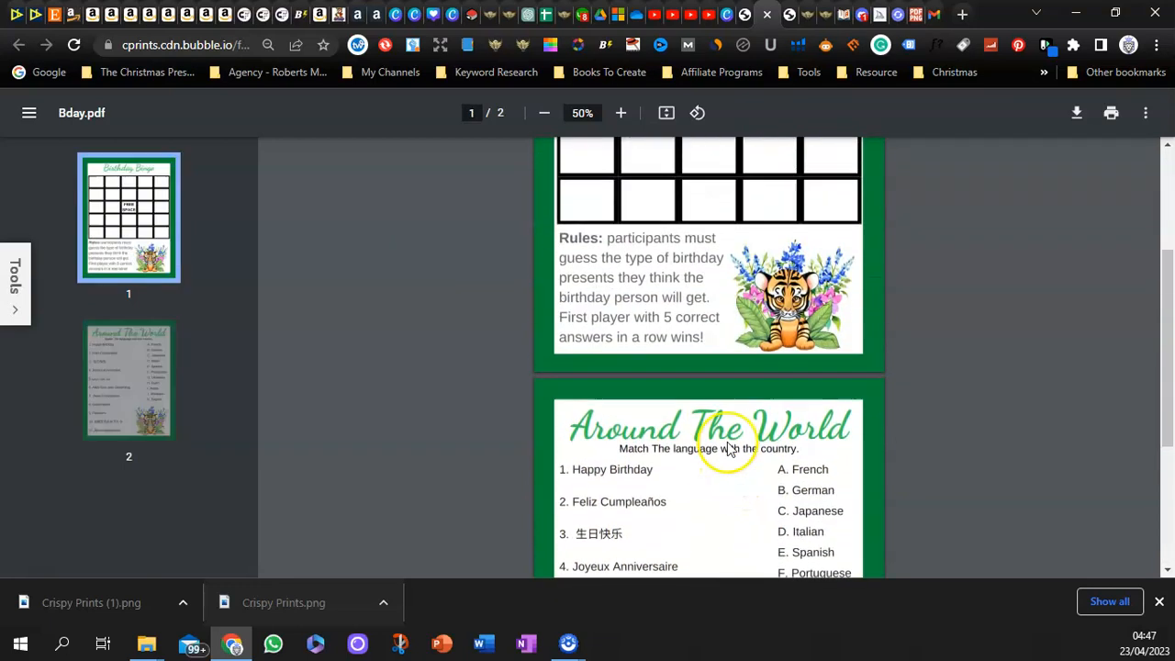
# Step: Return to the Crispy Prints generator and replace the background image with the downloaded Crispy Prints (1).png
pyautogui.click(730, 15)
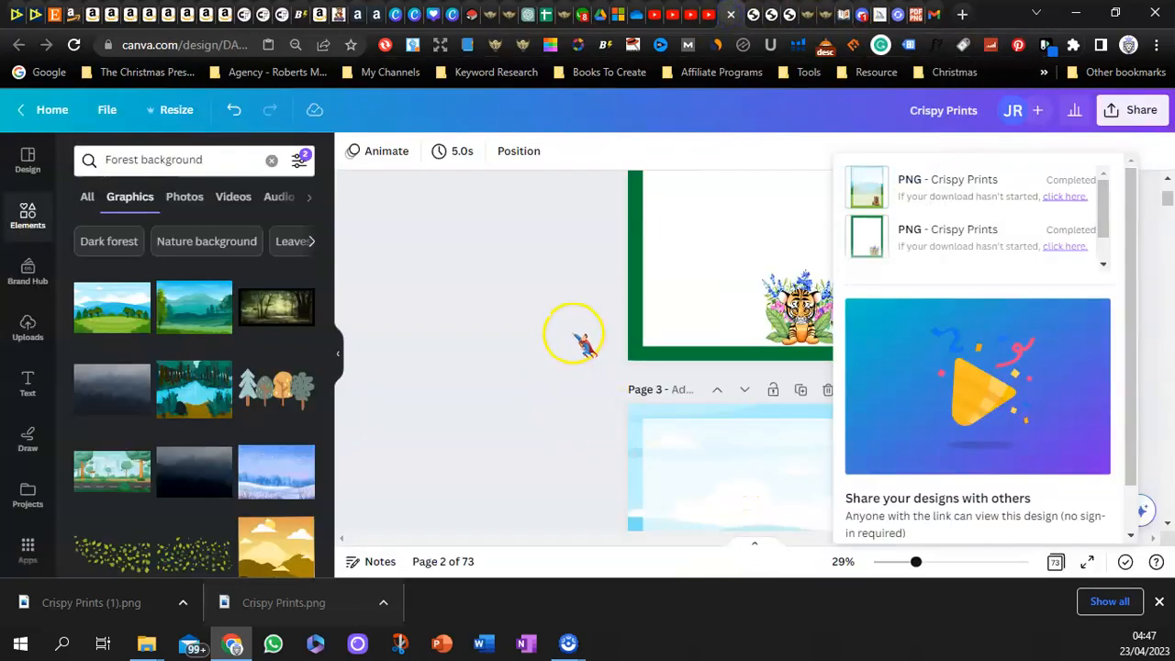
pyautogui.click(742, 19)
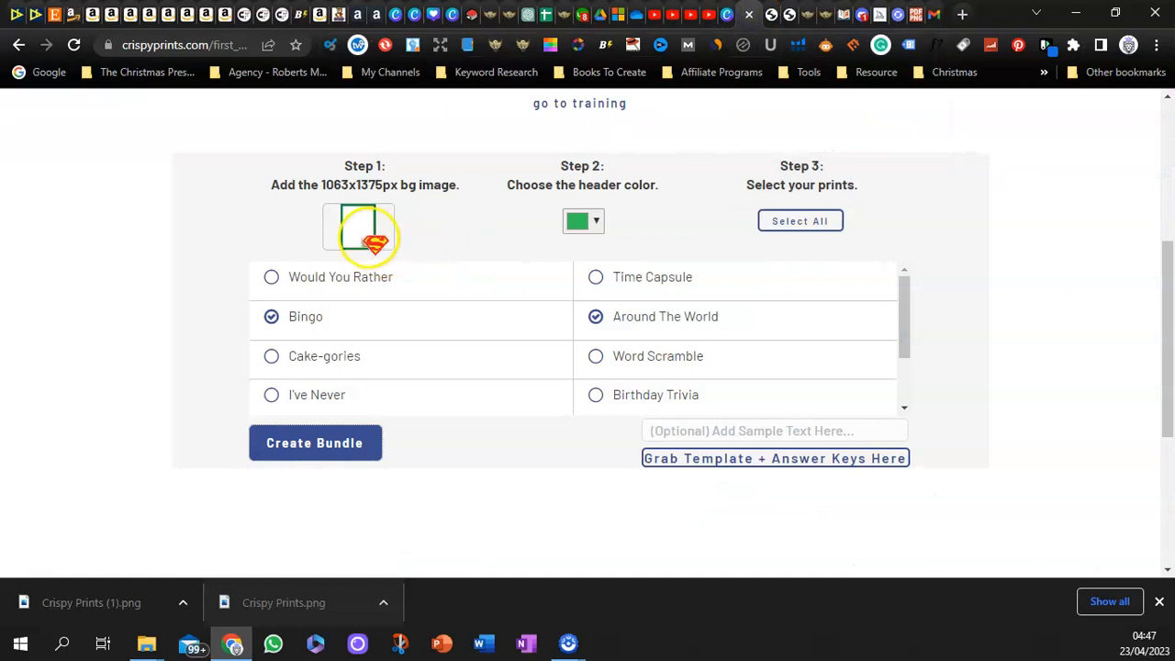
pyautogui.moveTo(90, 611); pyautogui.dragTo(363, 239)
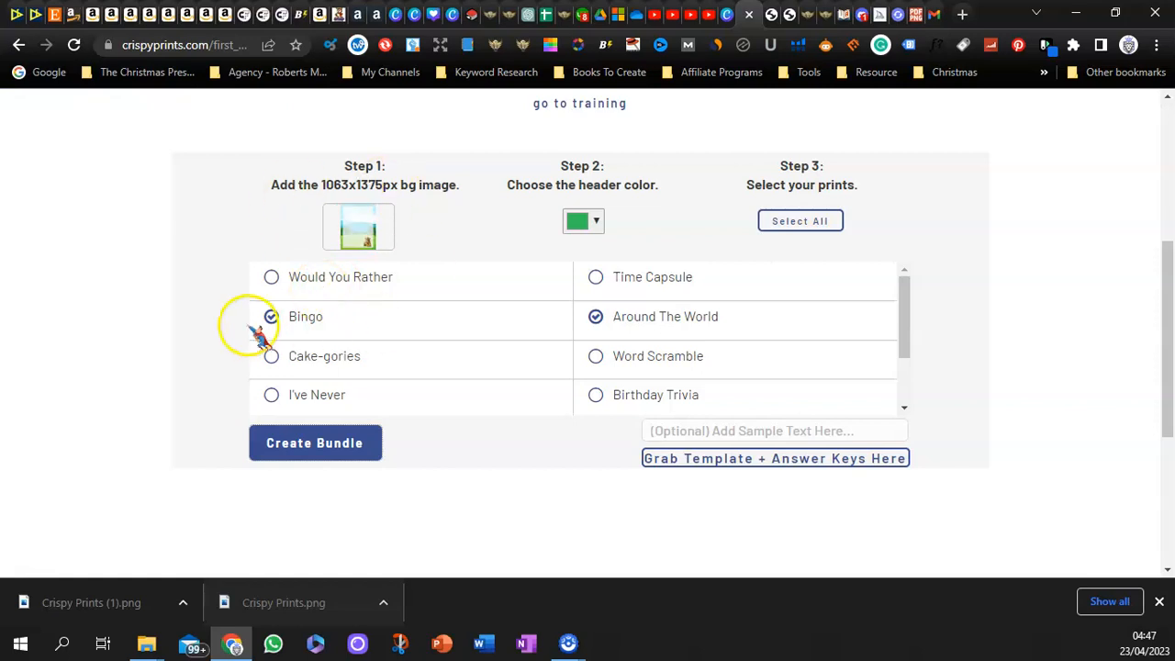
# Step: Replace the selected prints with Cake-gories and Word Scramble and create a bundle from them
pyautogui.click(272, 356)
pyautogui.click(272, 317)
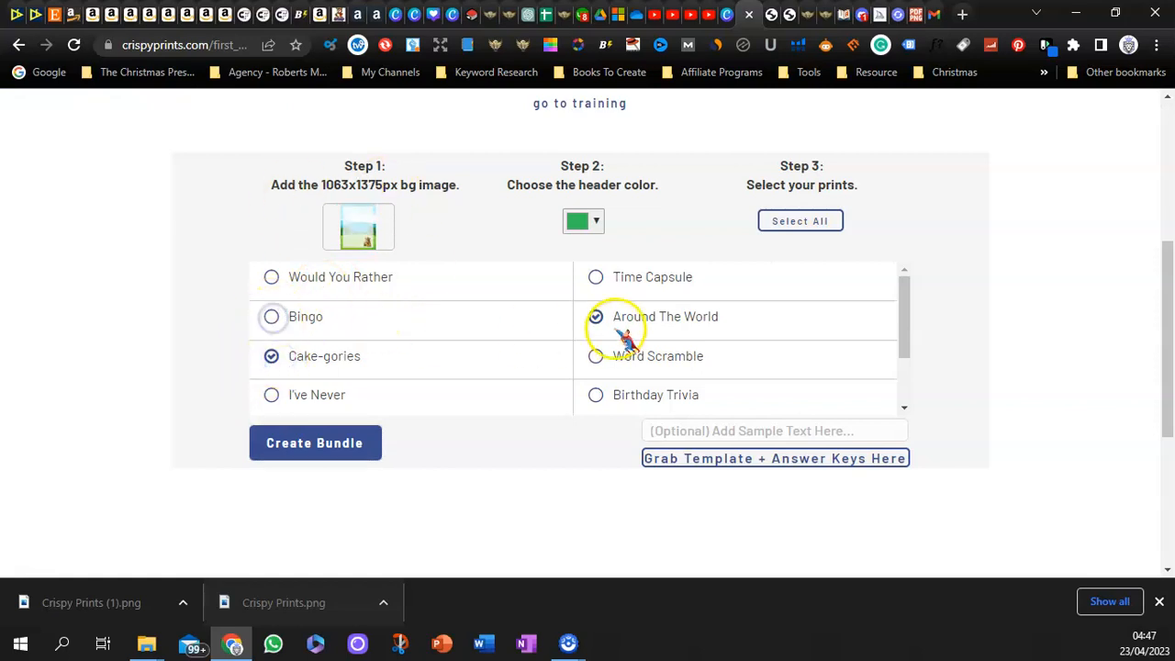
pyautogui.click(292, 452)
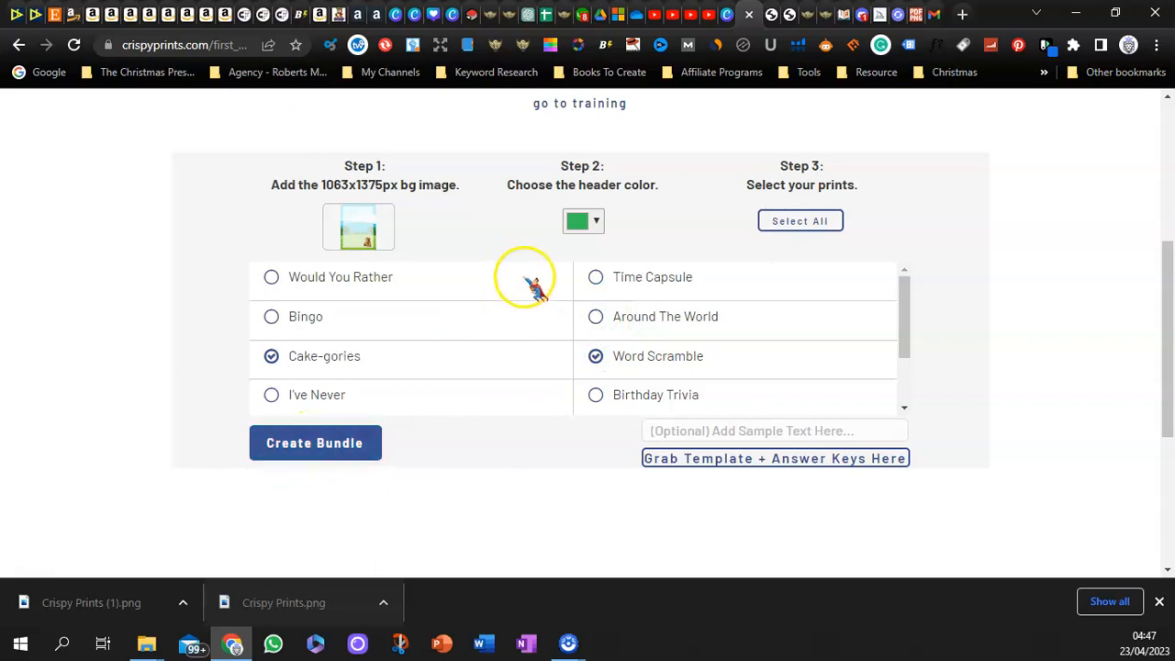
pyautogui.click(317, 442)
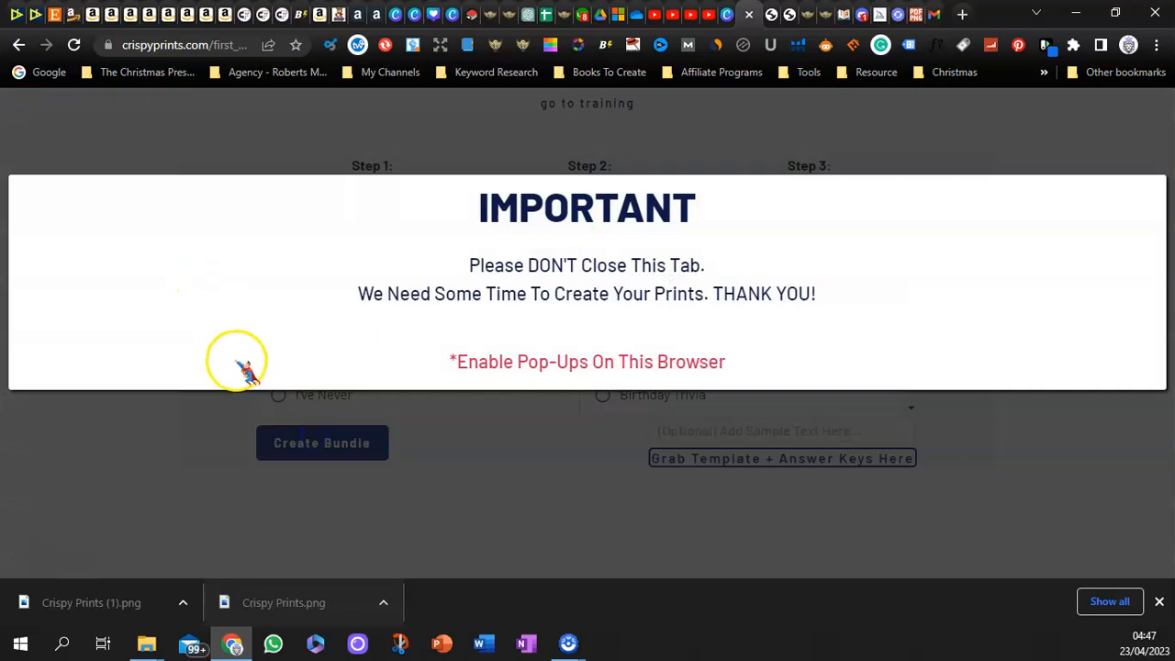
# Step: Switch to the Canva design, dismiss the download panel and view the green-bordered tiger page
pyautogui.click(716, 14)
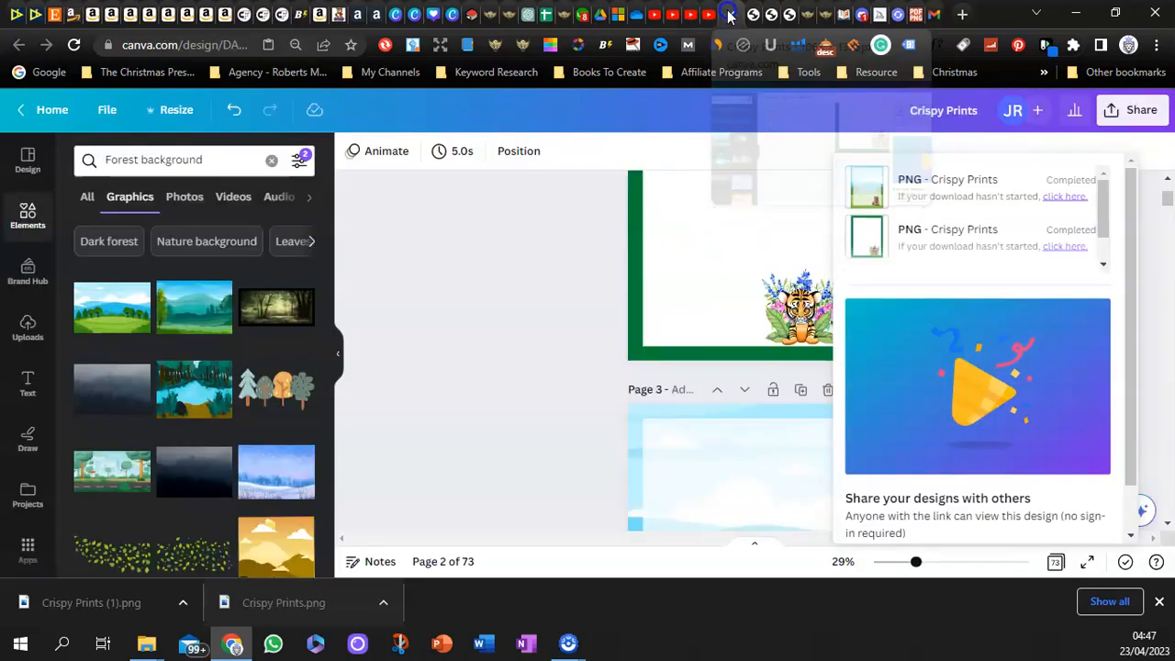
pyautogui.scroll(2, 582, 341)
pyautogui.click(572, 336)
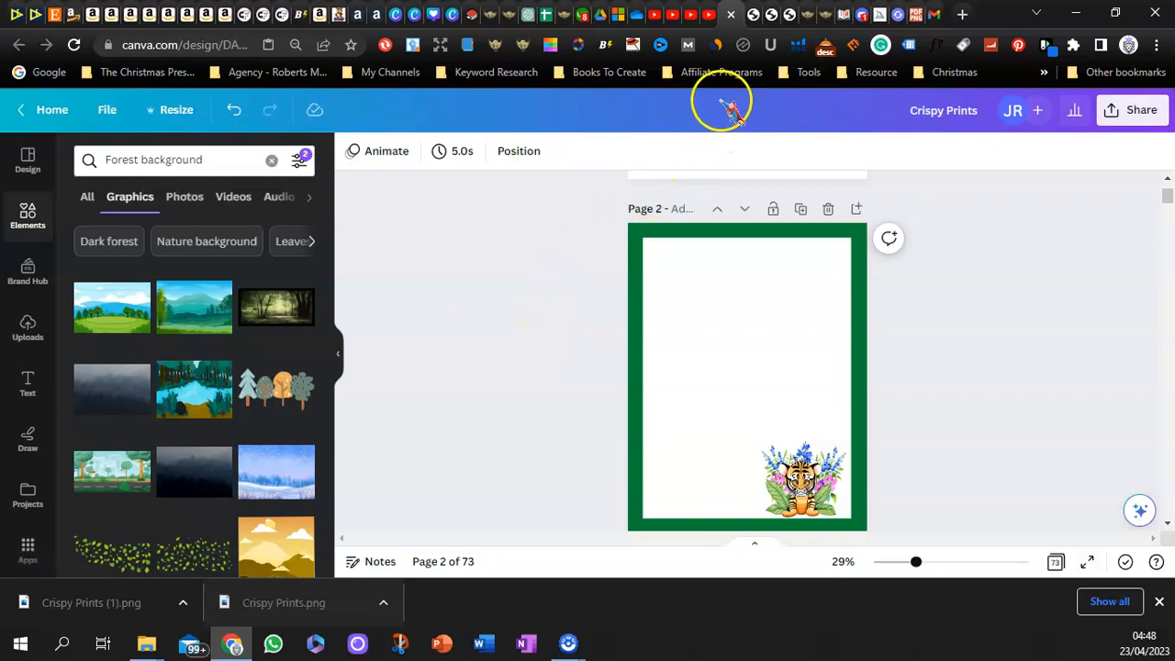
# Step: Examine the layout and forest background of the Cake-A-Gories and Bday Word Scramble pages in the newly generated PDF at 50% zoom
pyautogui.click(755, 16)
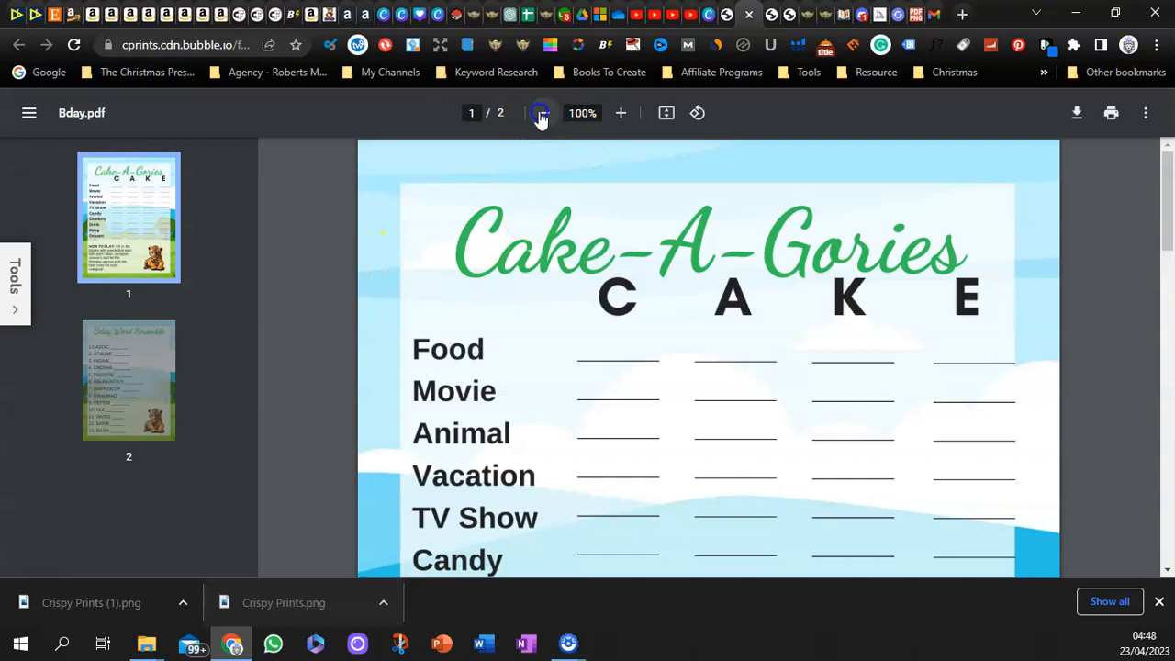
pyautogui.click(542, 113)
pyautogui.click(542, 113)
pyautogui.click(542, 113)
pyautogui.click(541, 113)
pyautogui.click(542, 113)
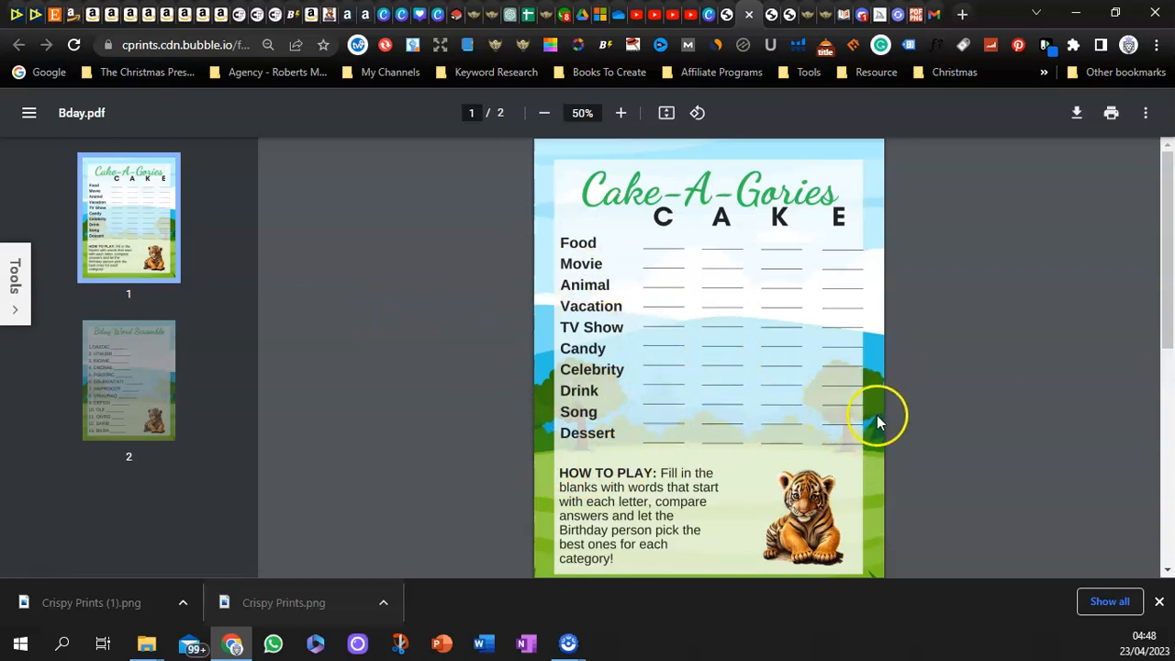
pyautogui.scroll(-2, 446, 336)
pyautogui.scroll(2, 446, 336)
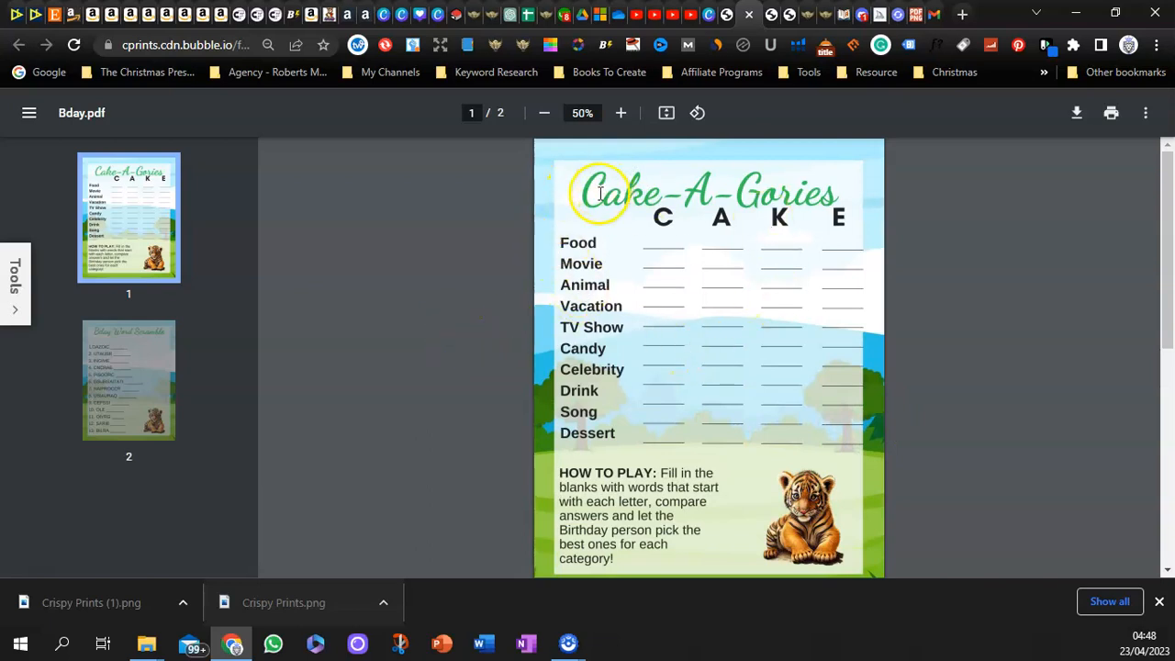
pyautogui.scroll(-3, 678, 248)
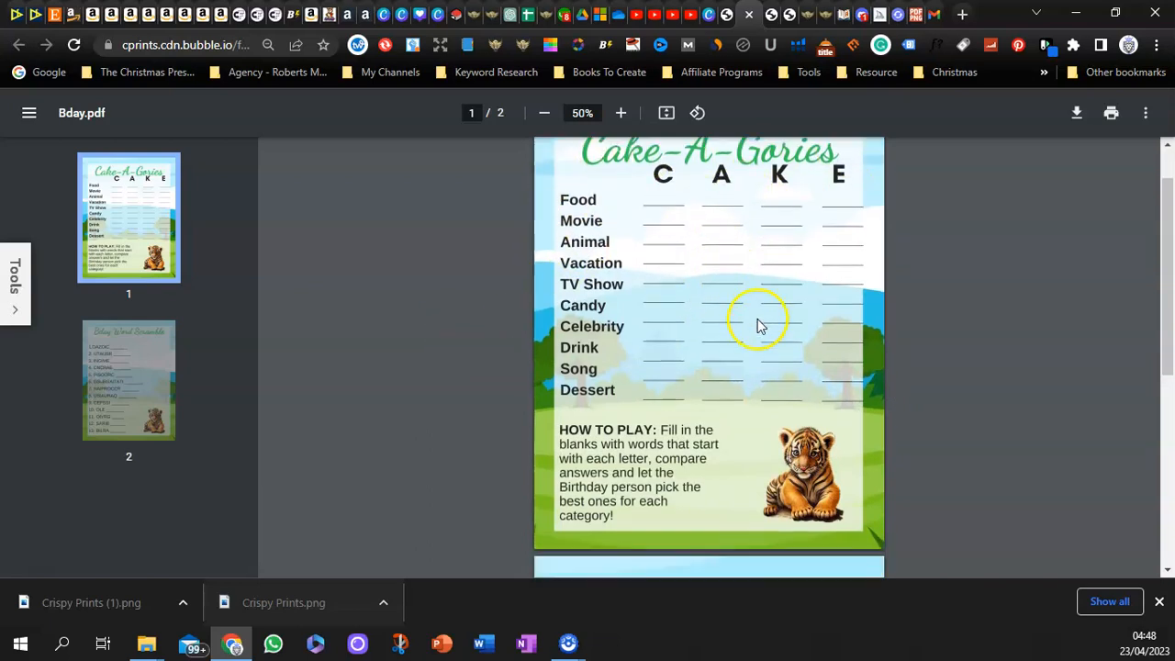
pyautogui.scroll(3, 664, 328)
pyautogui.scroll(-2, 668, 402)
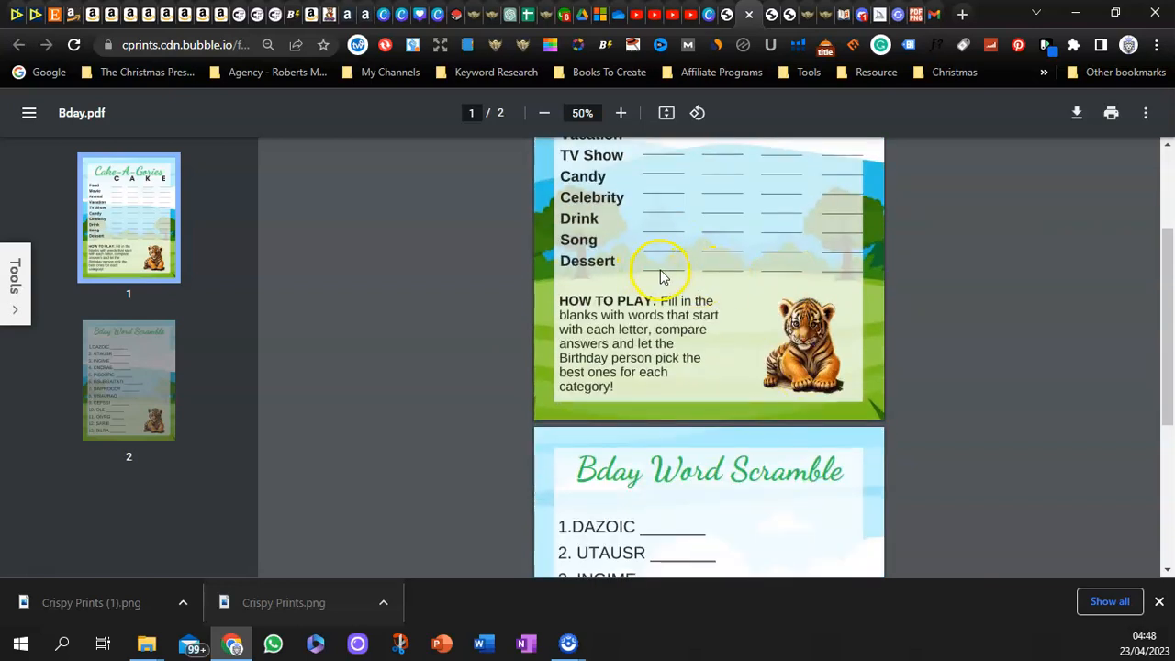
pyautogui.scroll(-3, 663, 277)
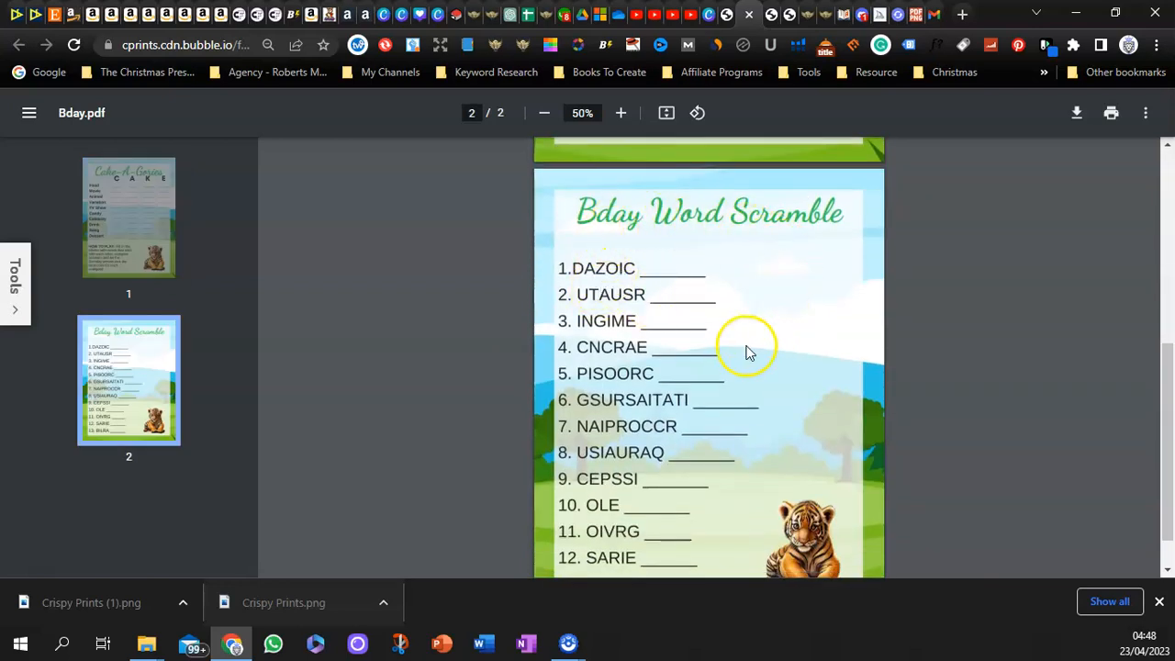
pyautogui.scroll(-1, 716, 358)
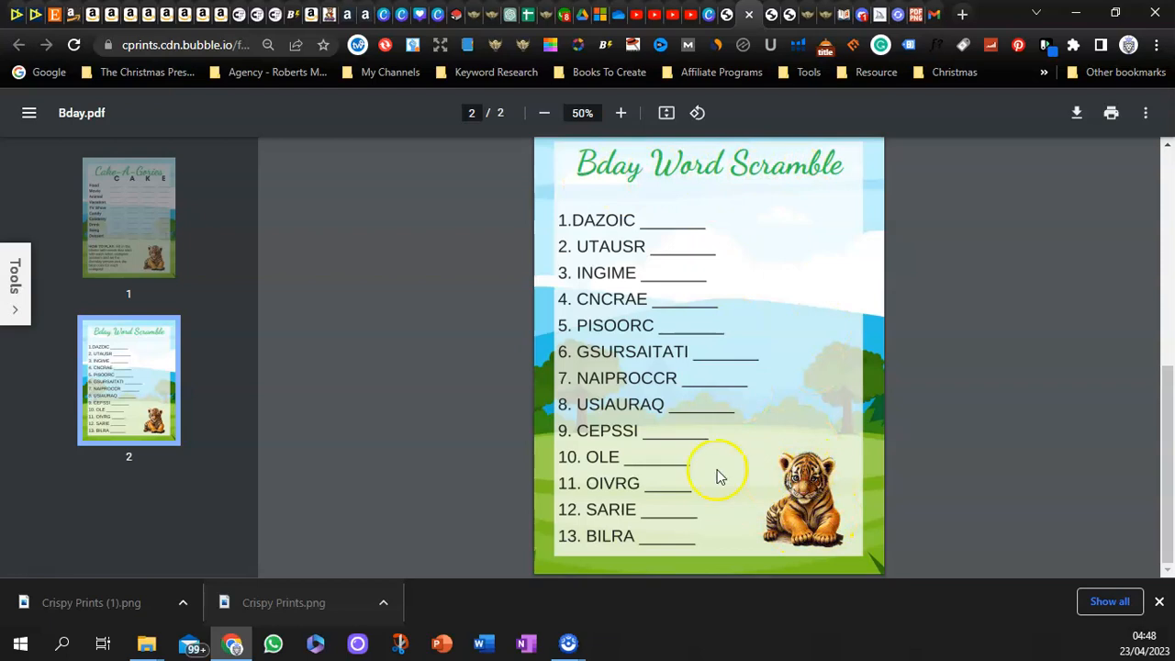
pyautogui.scroll(6, 497, 415)
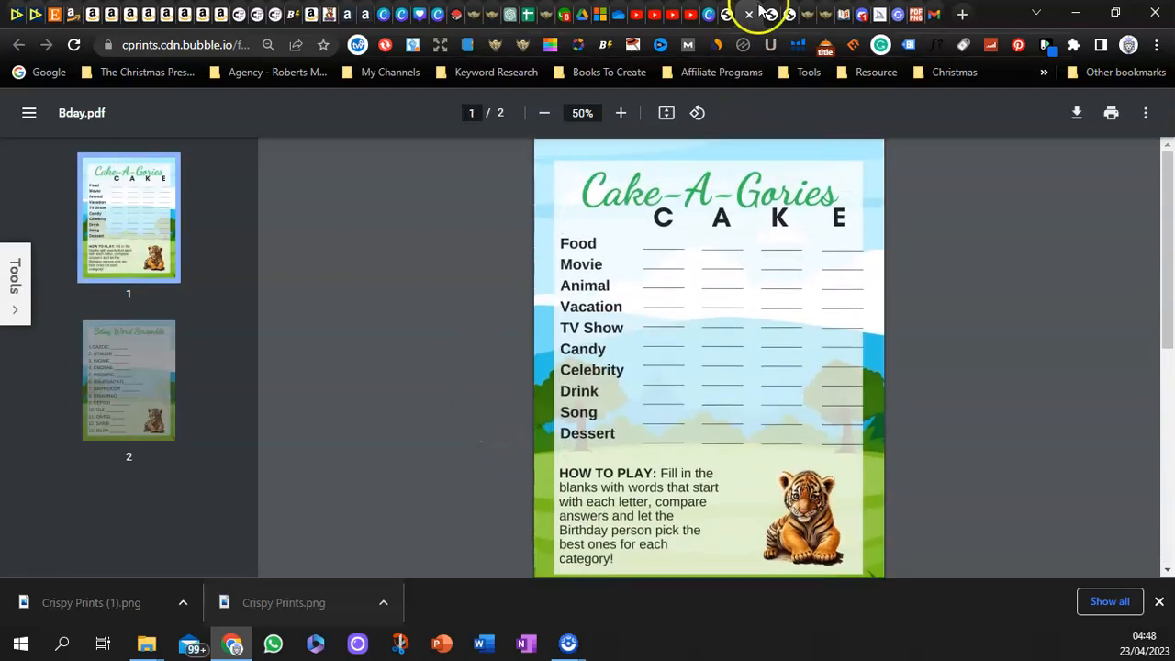
# Step: Return to the Crispy Prints generator and open the Start Here training page
pyautogui.click(727, 15)
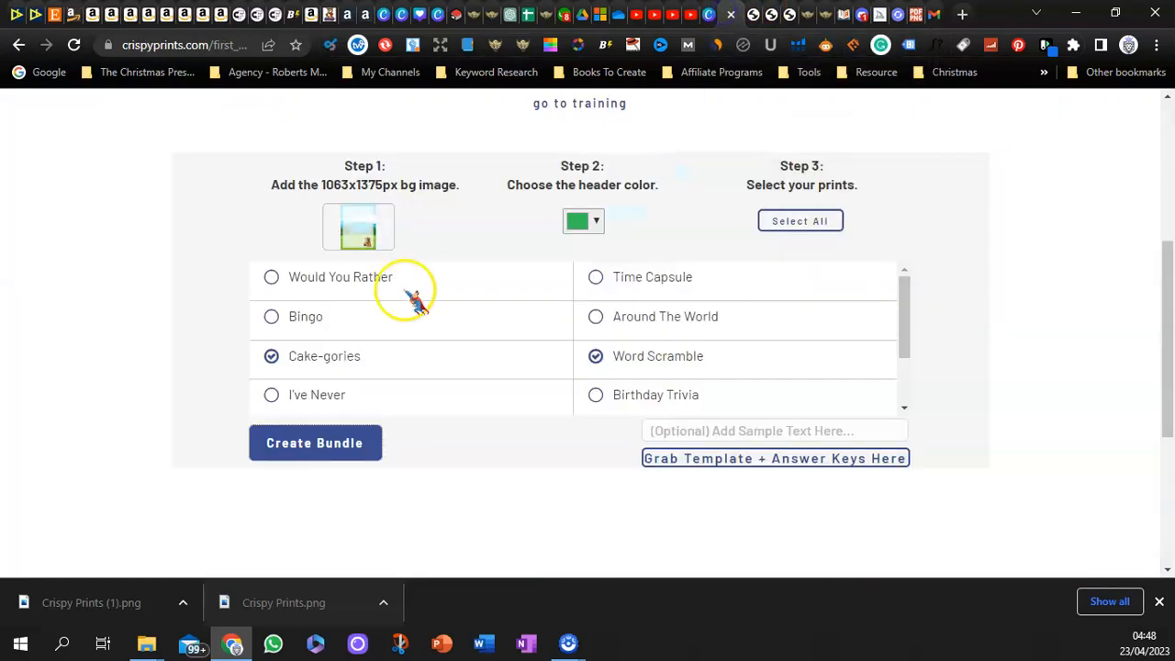
pyautogui.scroll(4, 176, 210)
pyautogui.click(171, 132)
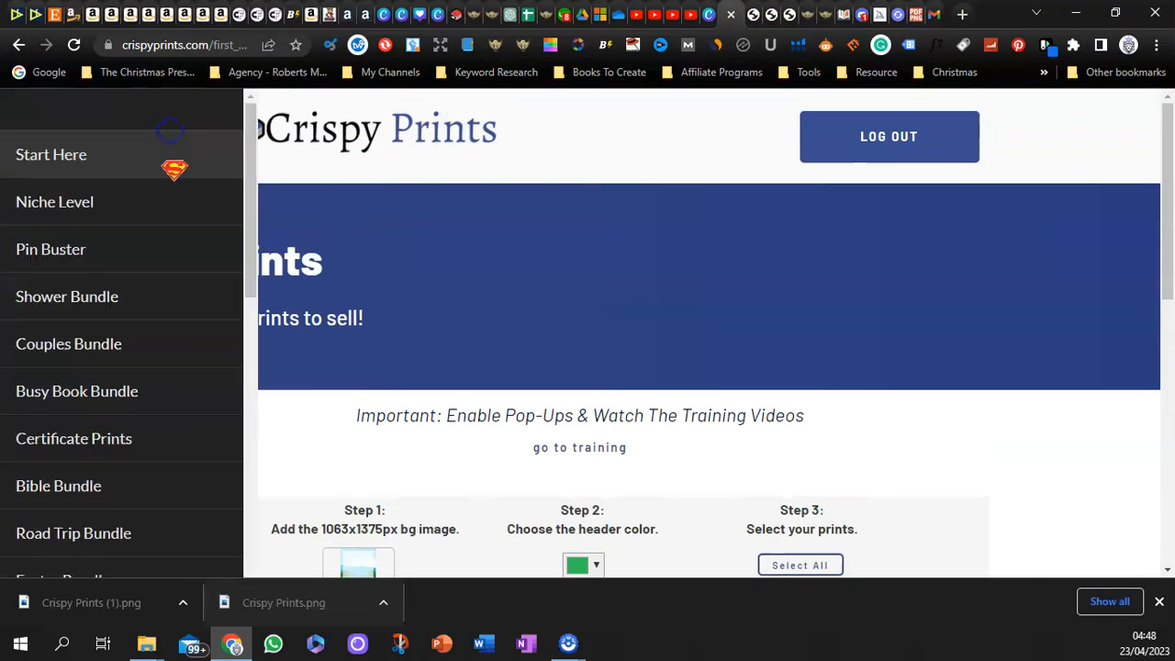
pyautogui.click(314, 107)
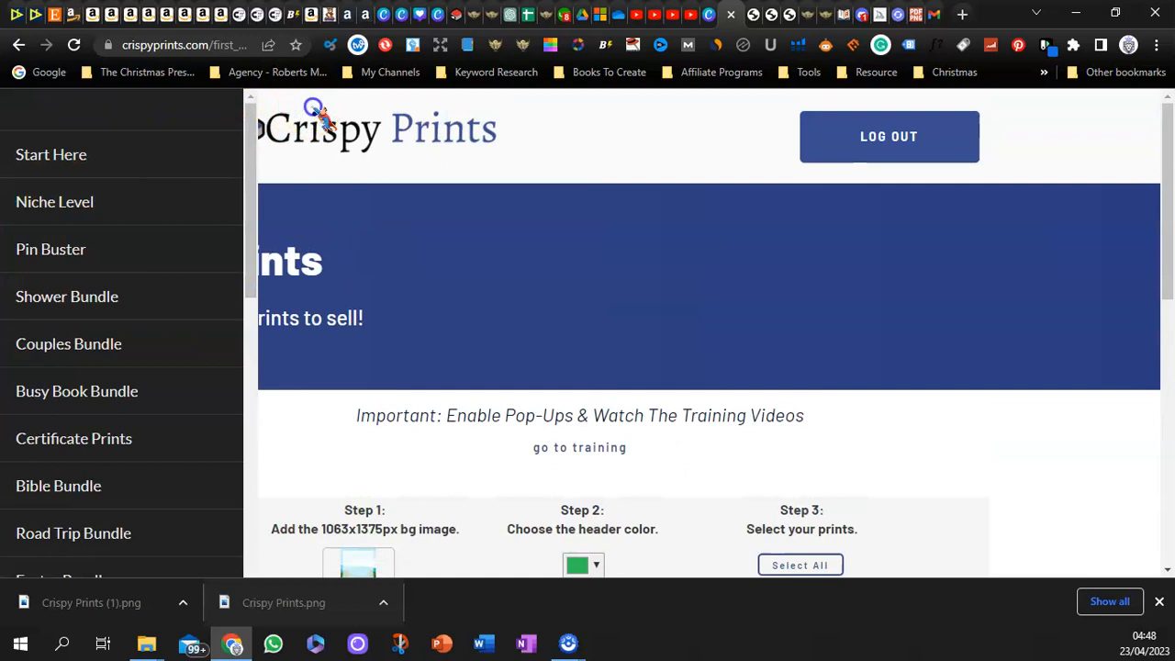
pyautogui.click(171, 131)
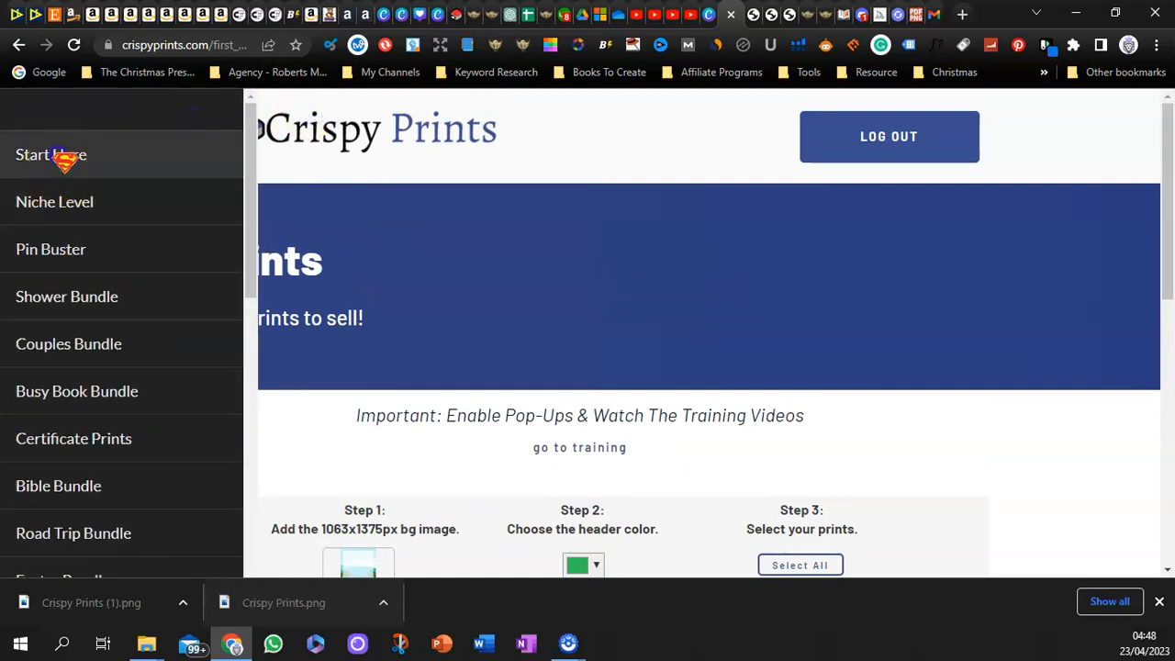
pyautogui.click(62, 158)
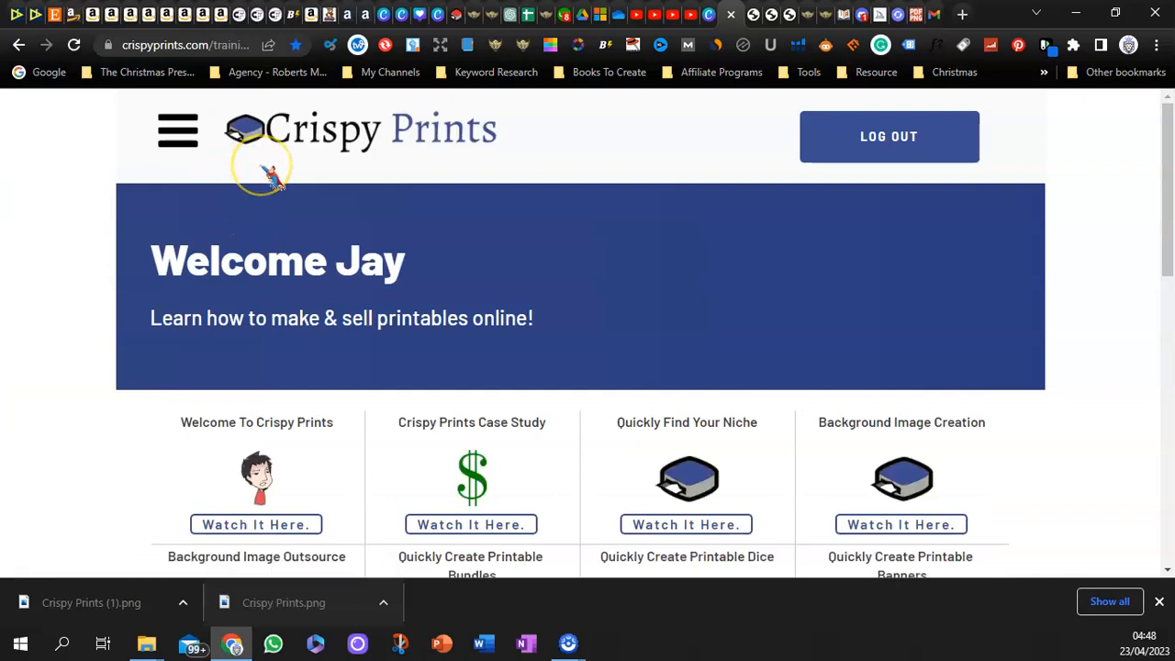
# Step: Look through the training videos on printable creation, Etsy, ecommerce and Pinterest, including the bonus lessons
pyautogui.scroll(-3, 270, 176)
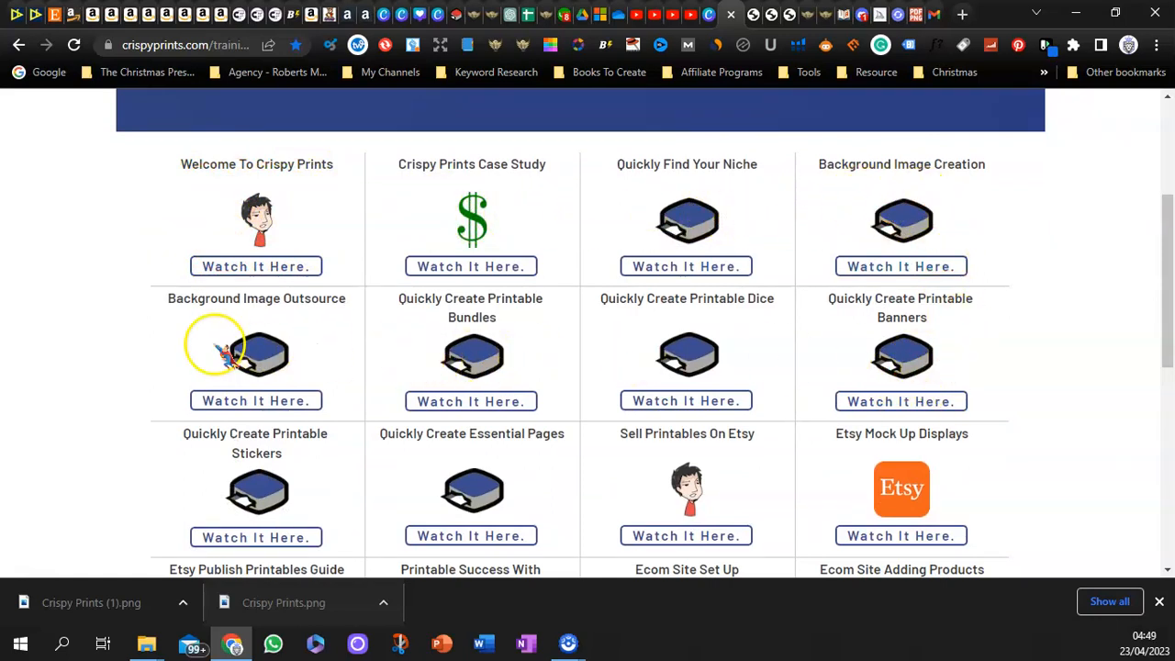
pyautogui.scroll(-3, 341, 433)
pyautogui.scroll(-2, 582, 330)
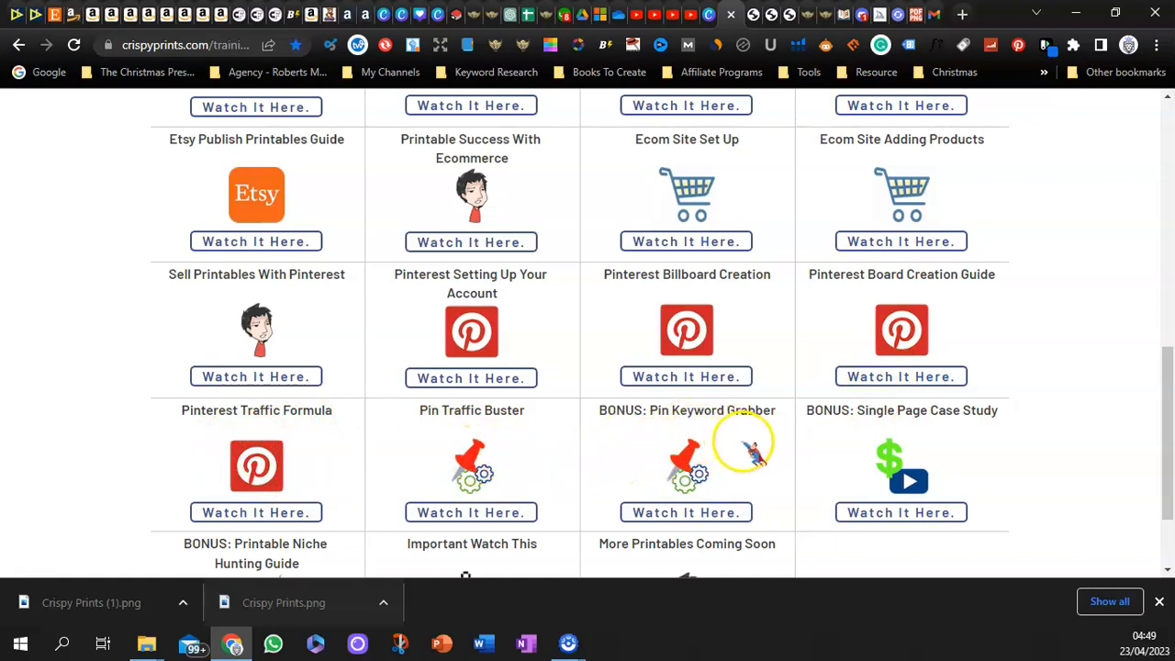
pyautogui.scroll(-2, 825, 439)
pyautogui.scroll(3, 334, 466)
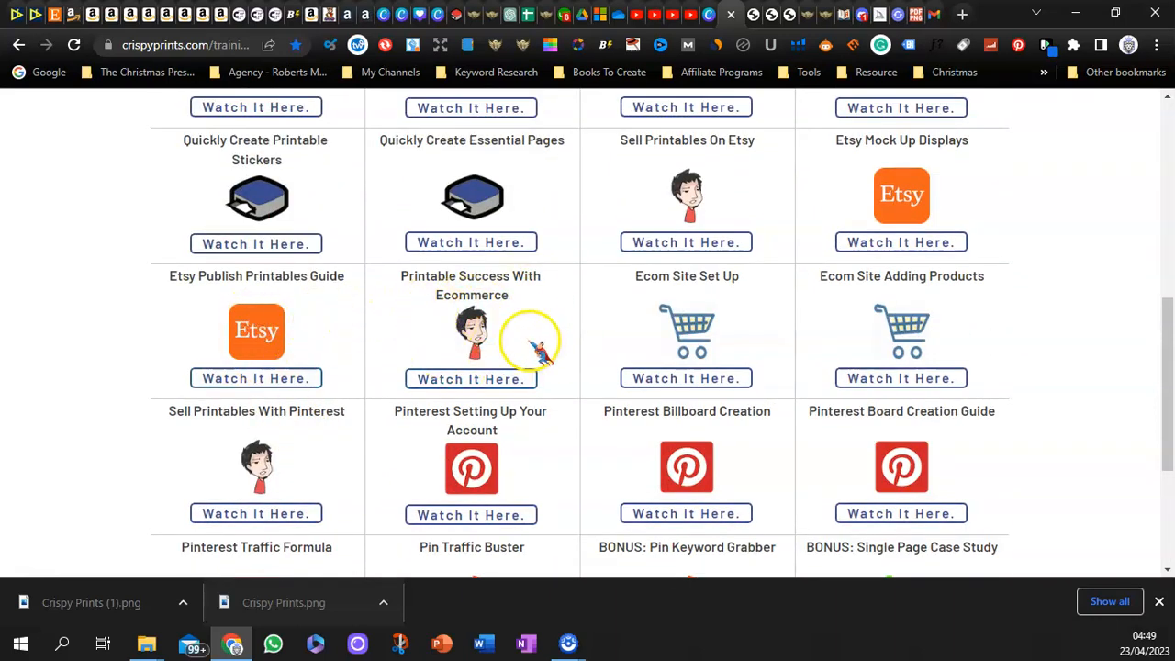
pyautogui.scroll(2, 524, 336)
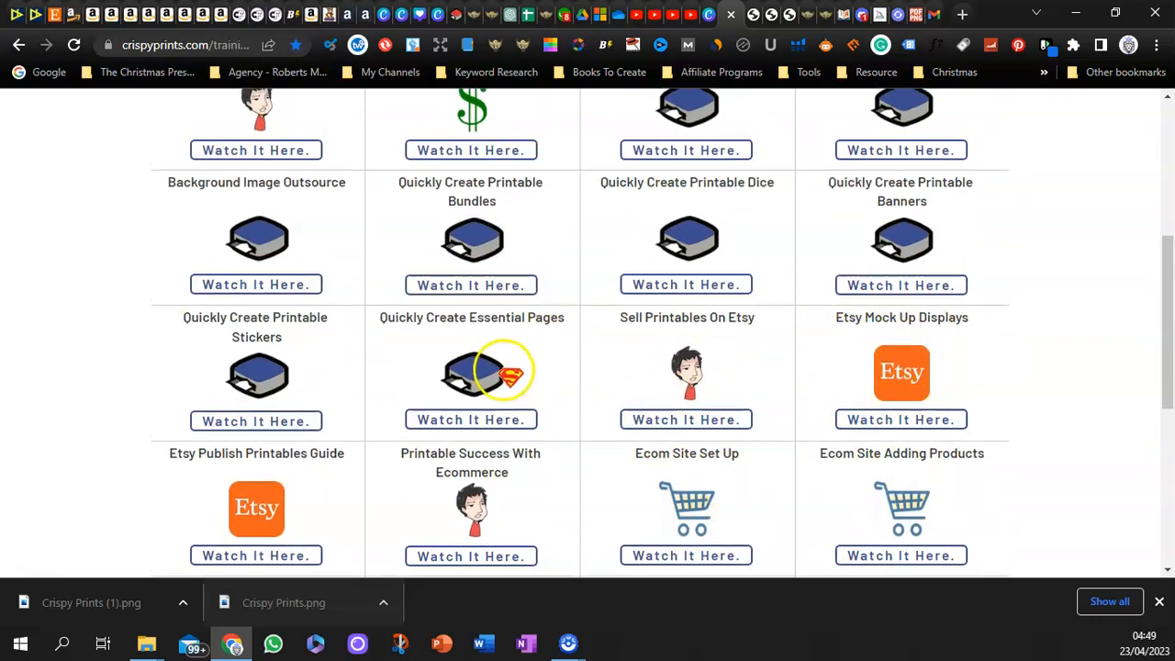
pyautogui.scroll(4, 499, 372)
# Step: Review the site's list of available bundle, mask, dice, banner, sticker and essential page generators, and close it
pyautogui.click(179, 131)
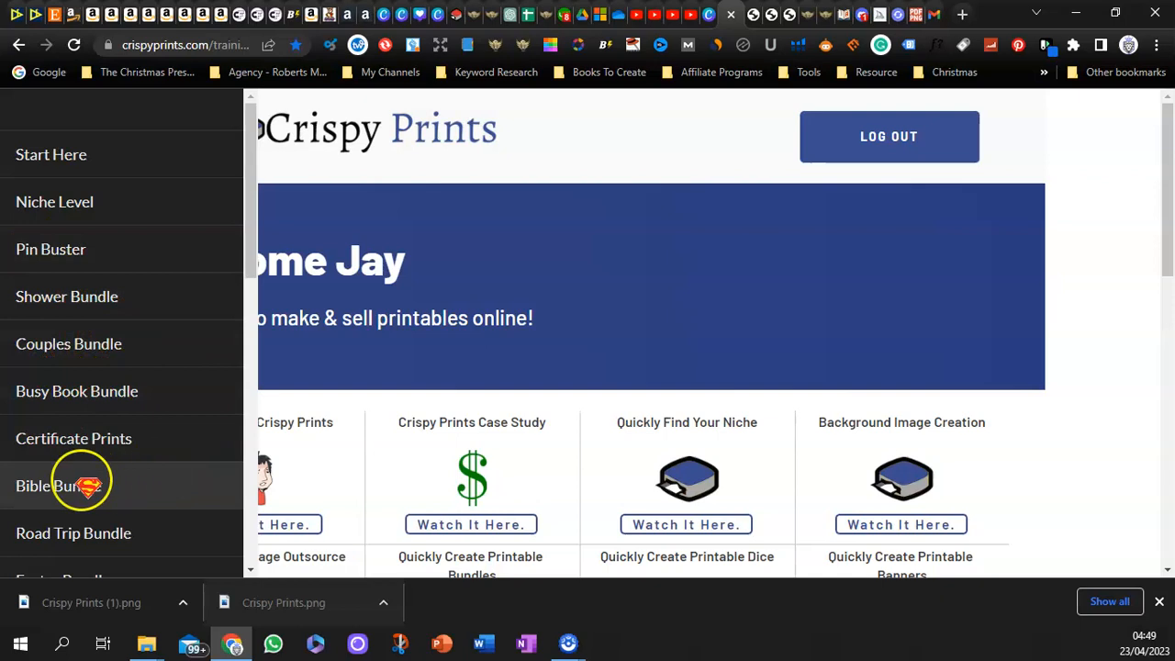
pyautogui.scroll(-1, 147, 464)
pyautogui.scroll(-2, 129, 460)
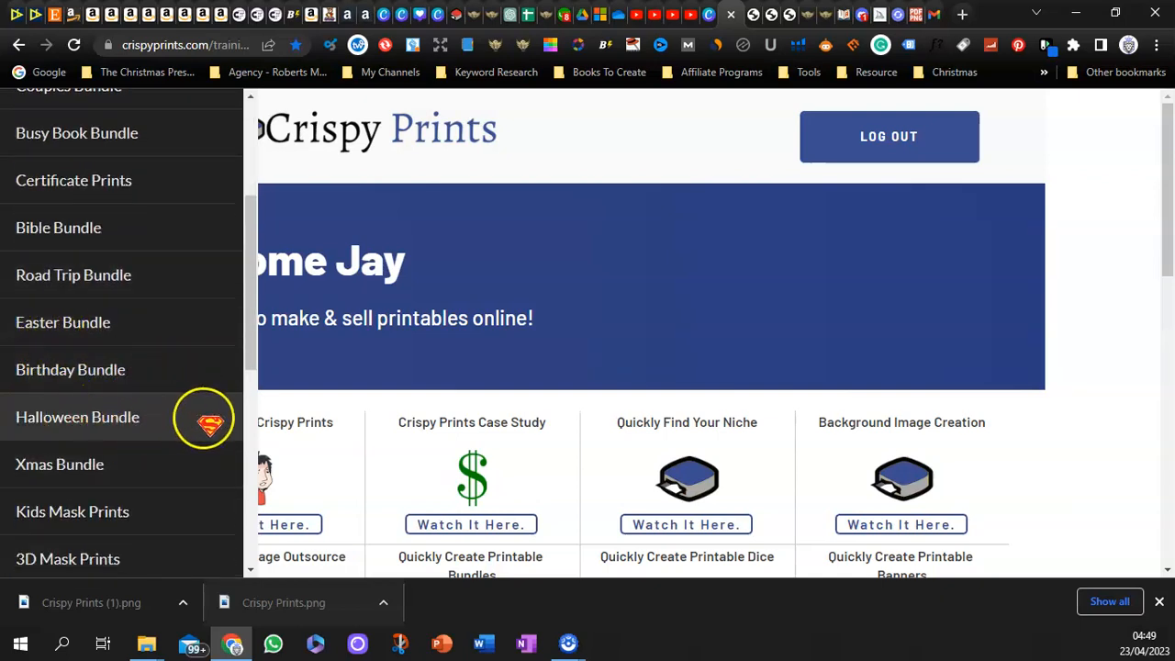
pyautogui.scroll(-1, 80, 417)
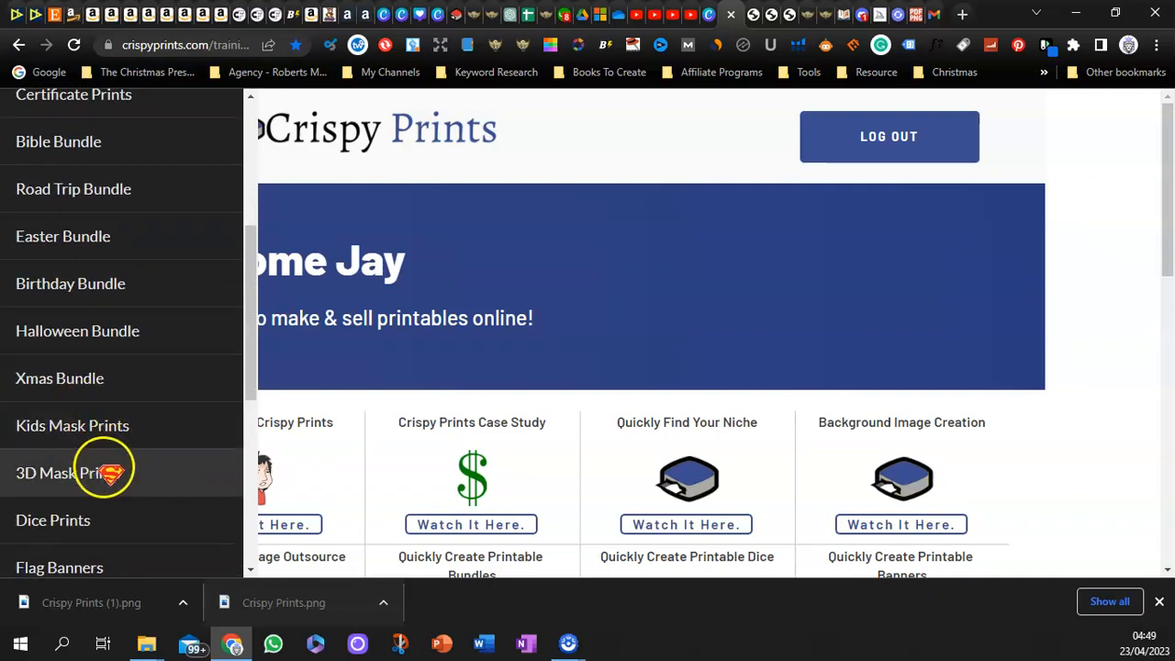
pyautogui.scroll(-1, 104, 468)
pyautogui.scroll(-1, 152, 455)
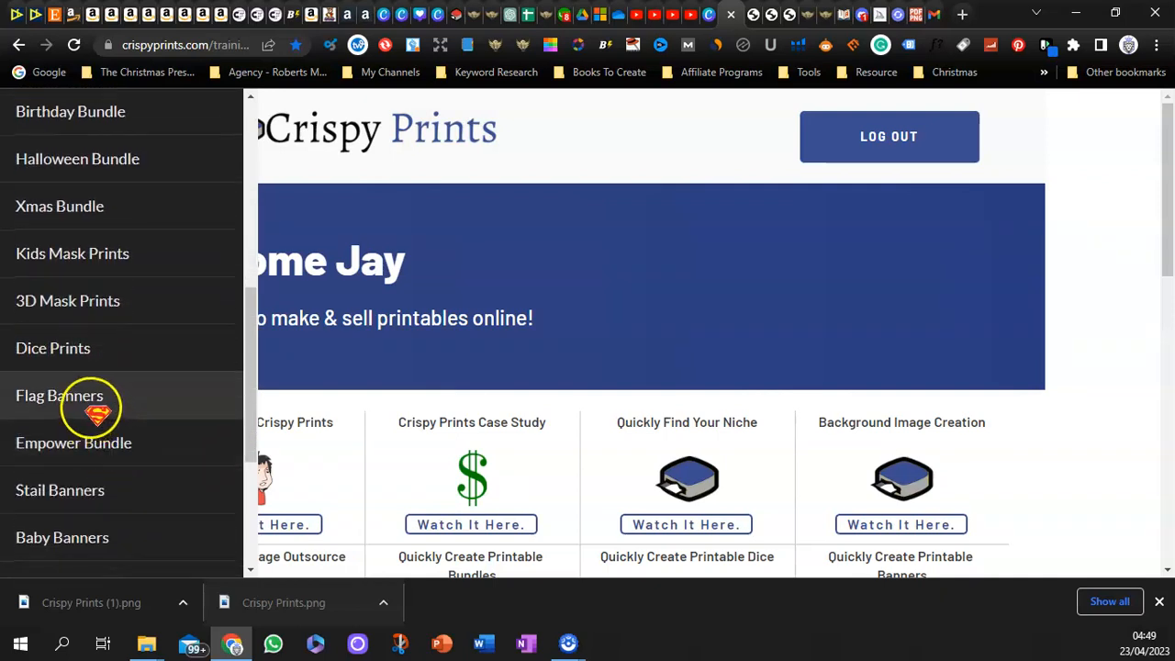
pyautogui.scroll(-1, 131, 462)
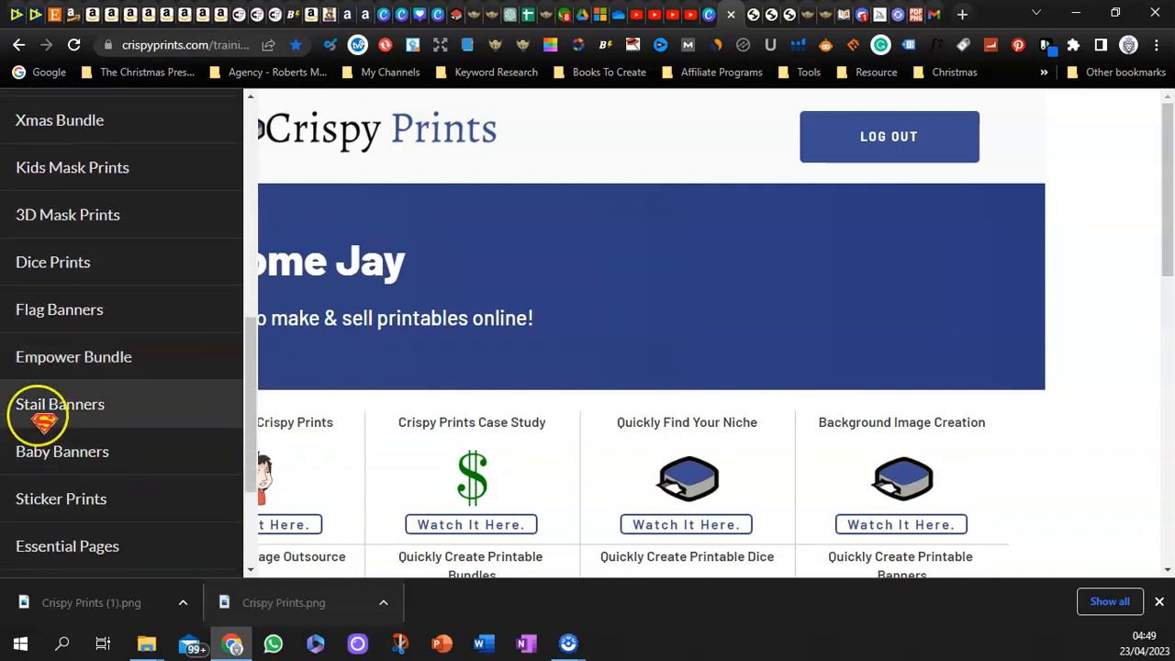
pyautogui.scroll(-1, 120, 441)
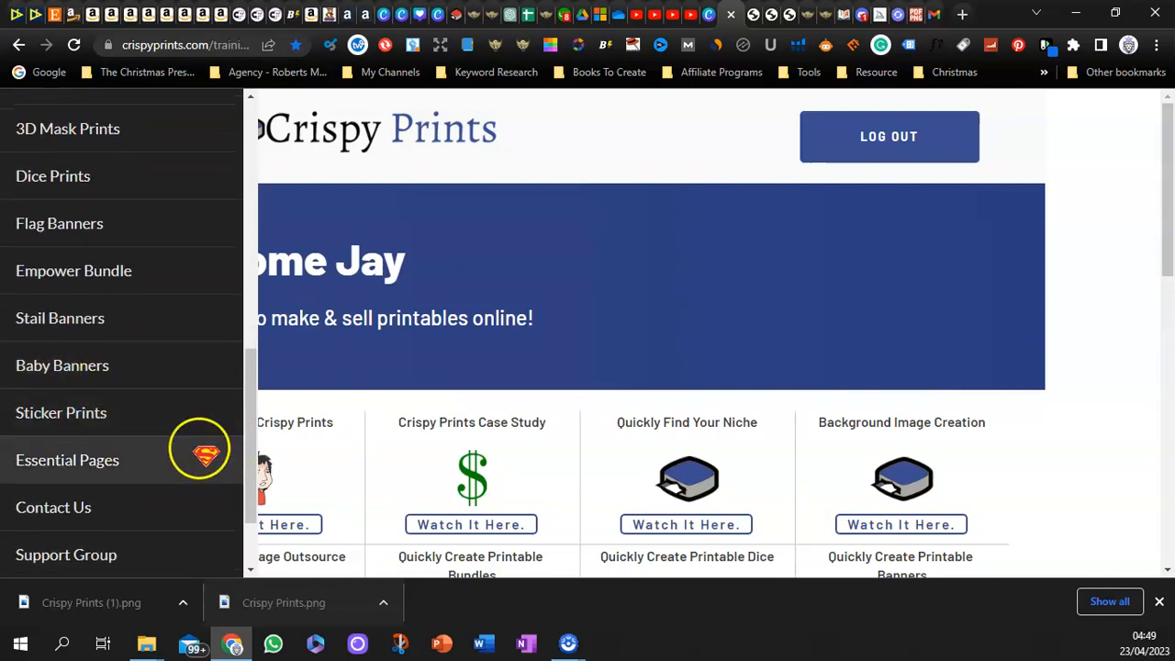
pyautogui.scroll(-1, 64, 455)
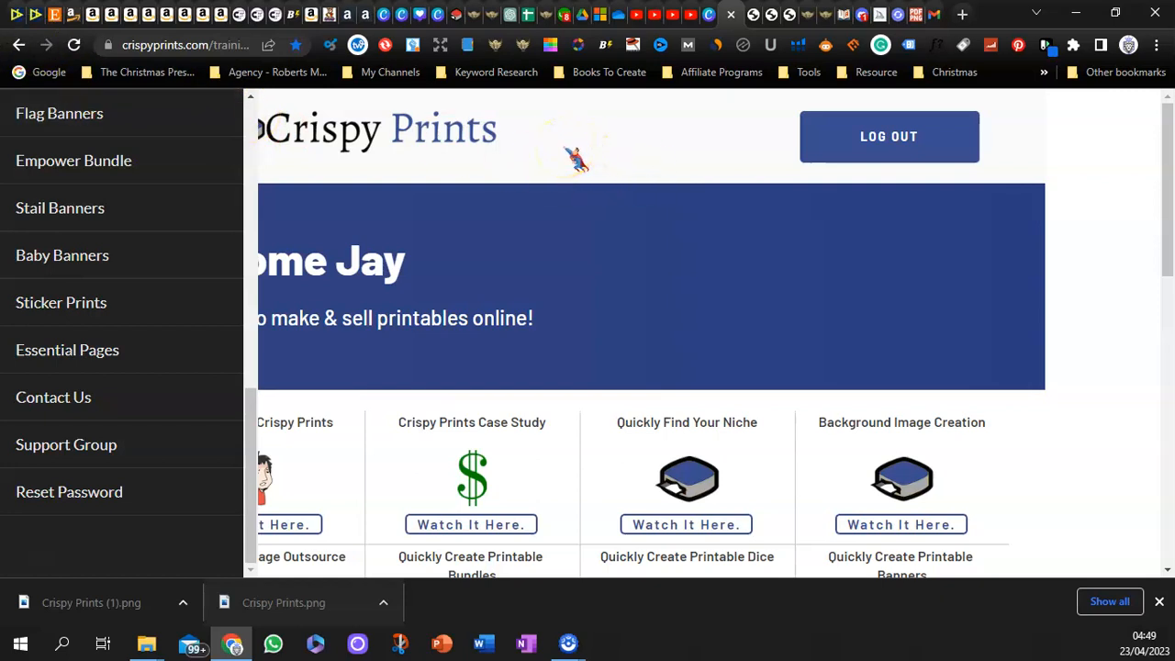
pyautogui.click(533, 147)
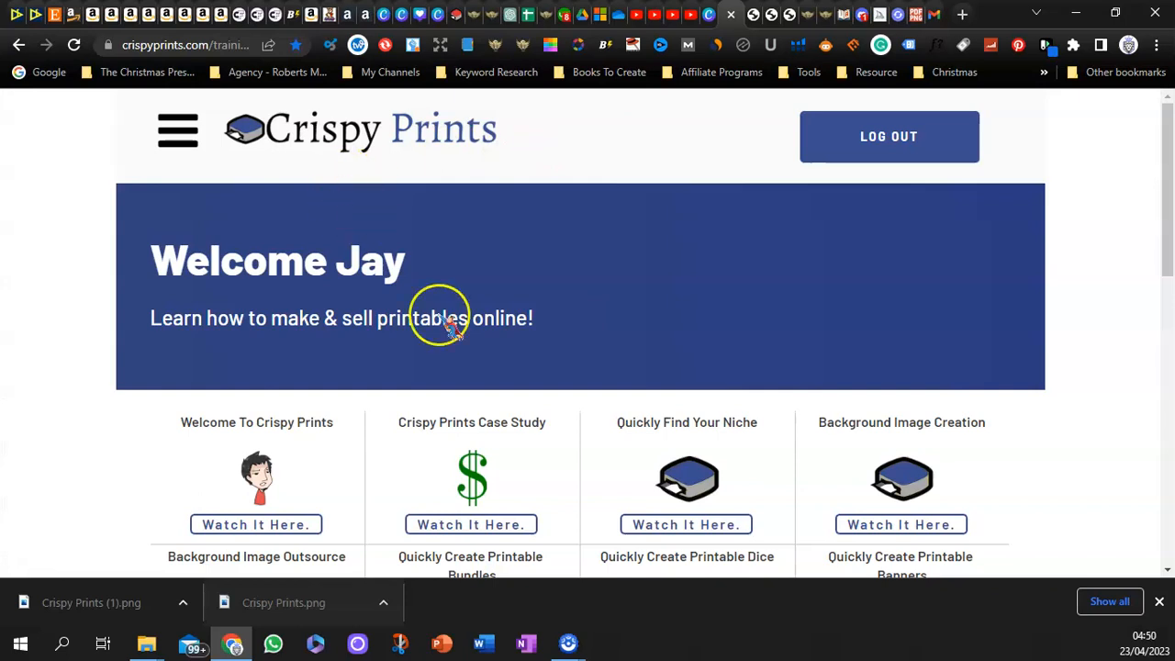